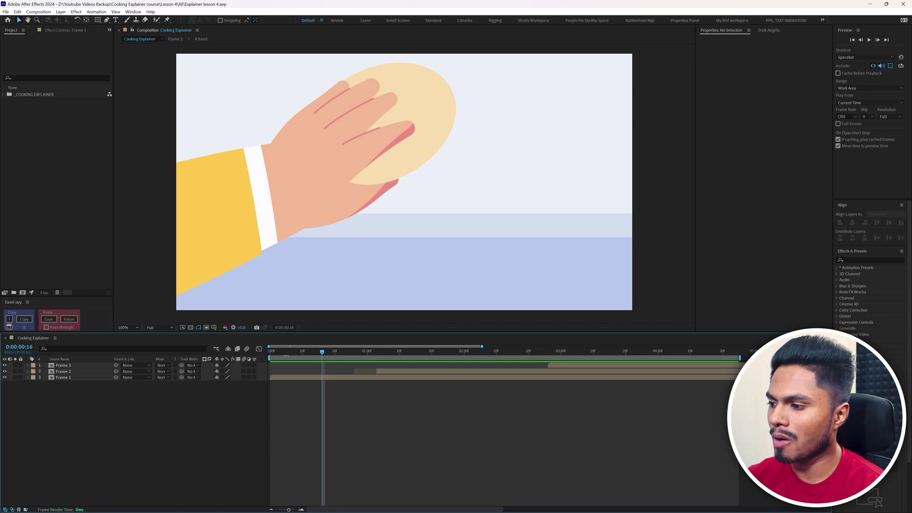
- Move the current time to 0:00:03:19 and browse to the Layers Seperated folder inside Cooking Explainer Illustrations in File Explorer
drag(285, 354, 624, 371)
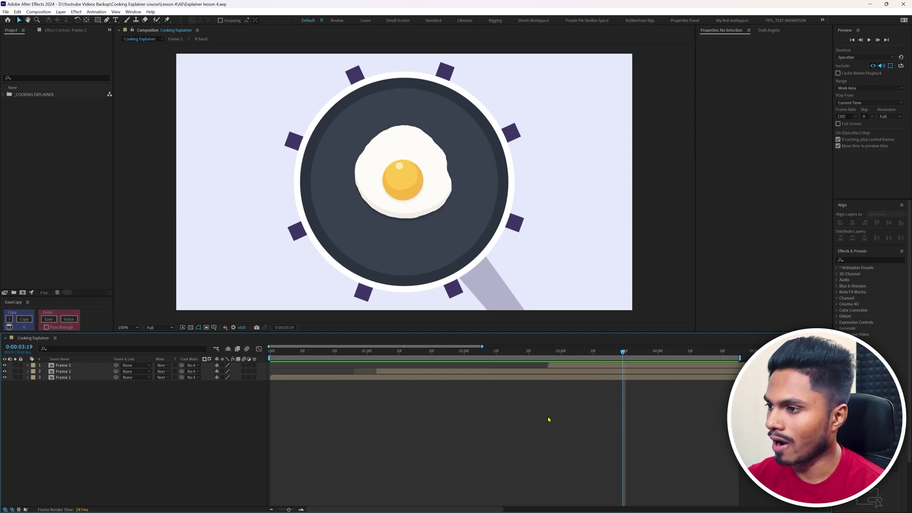
drag(0, 265, 306, 125)
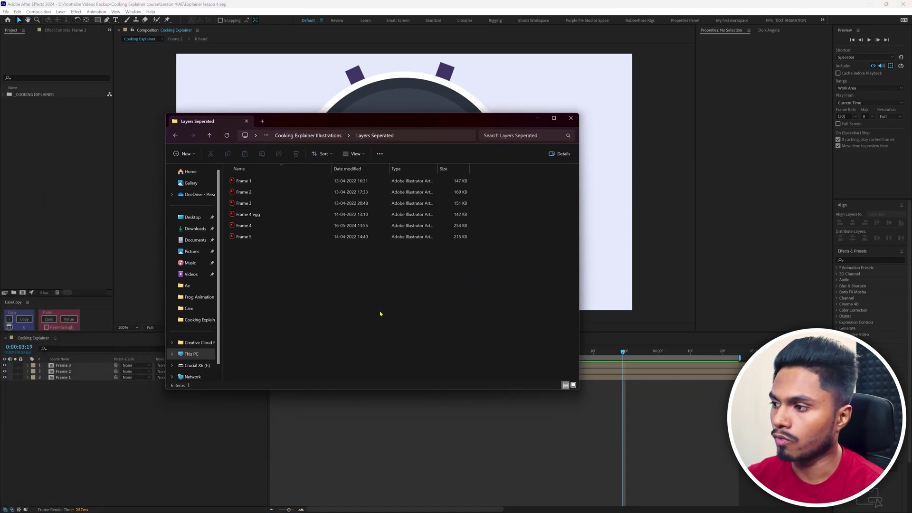
click(309, 136)
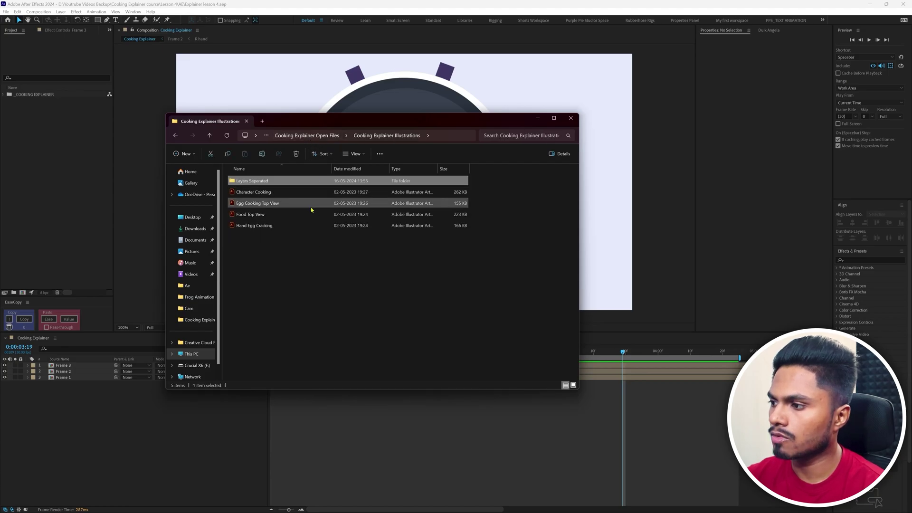
click(319, 136)
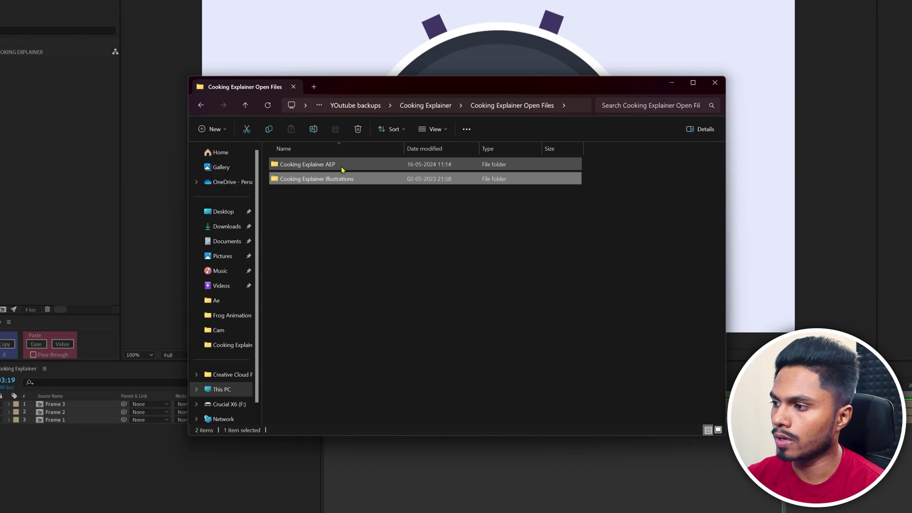
click(283, 183)
double_click(321, 179)
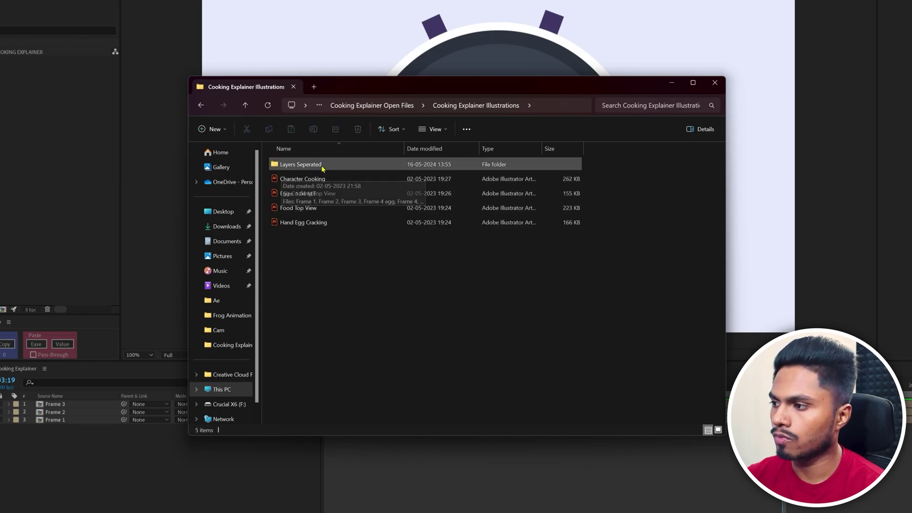
double_click(332, 167)
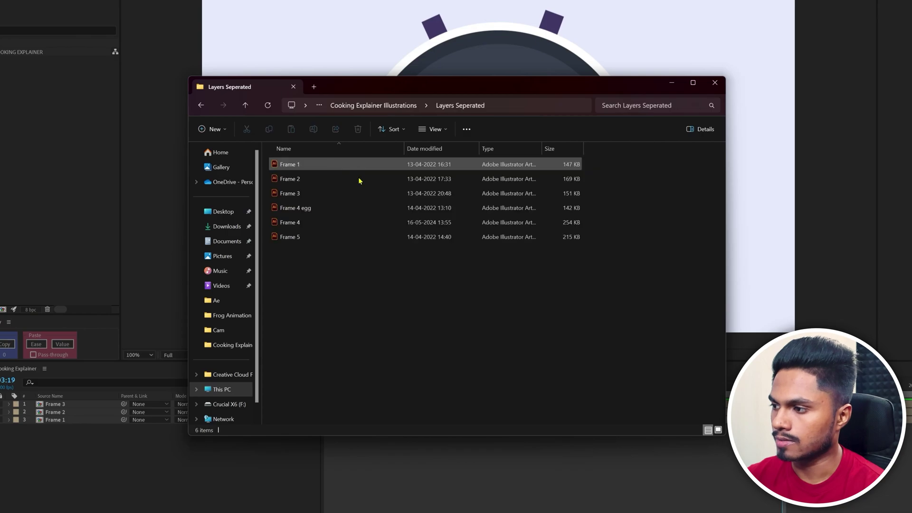
- Import Frame 4.ai into the project as a Composition with footage dimensions set to Layer Size
click(308, 226)
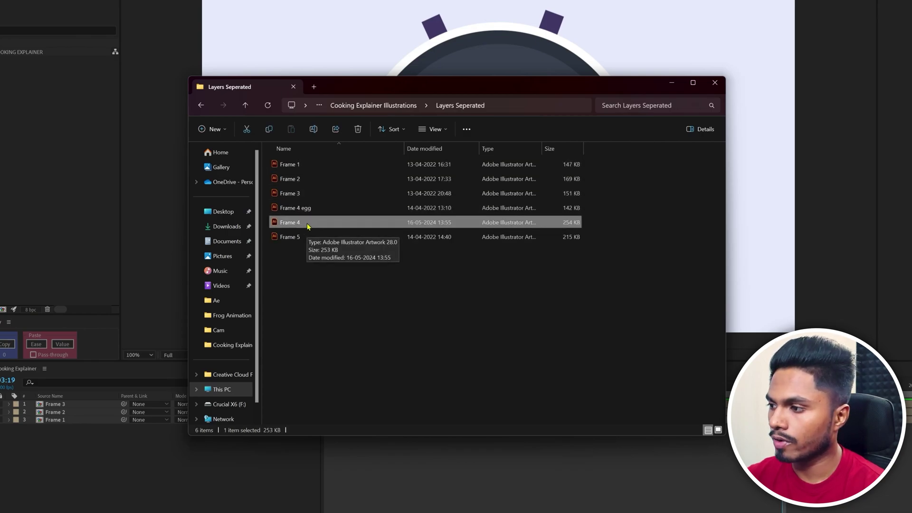
drag(307, 226, 60, 195)
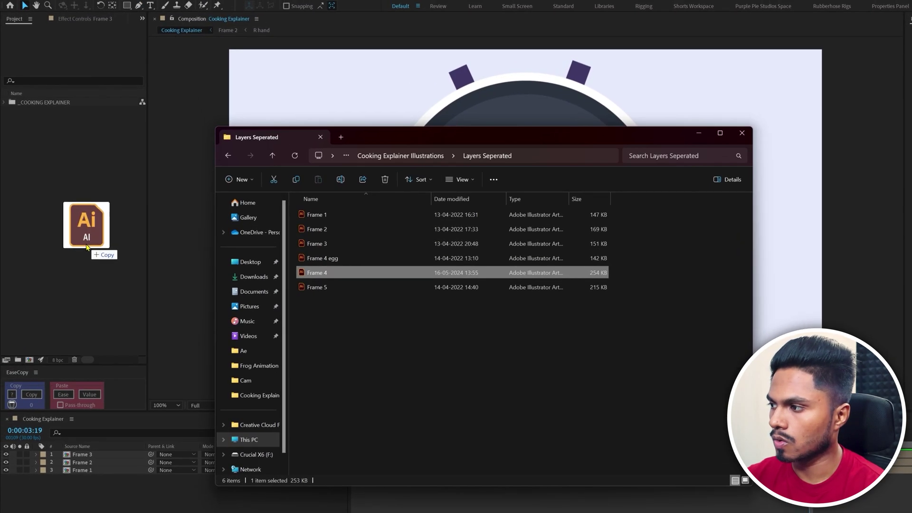
drag(86, 246, 61, 245)
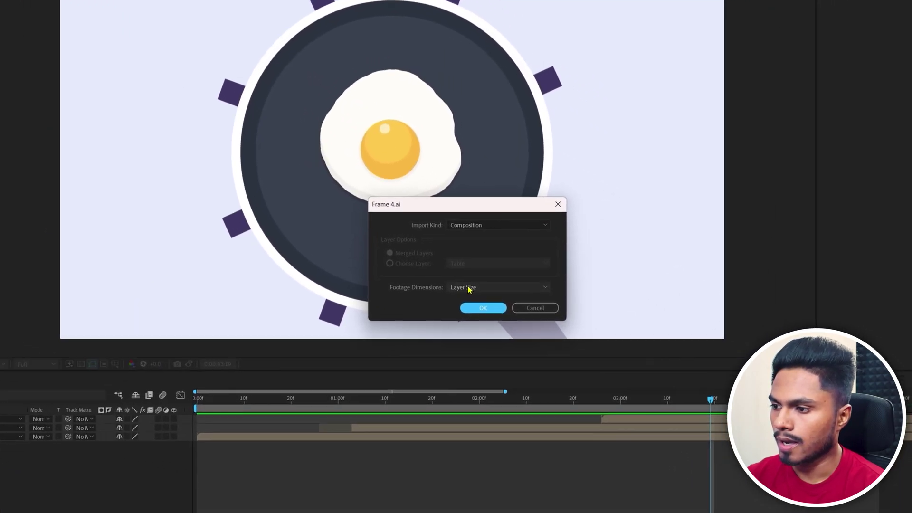
click(595, 337)
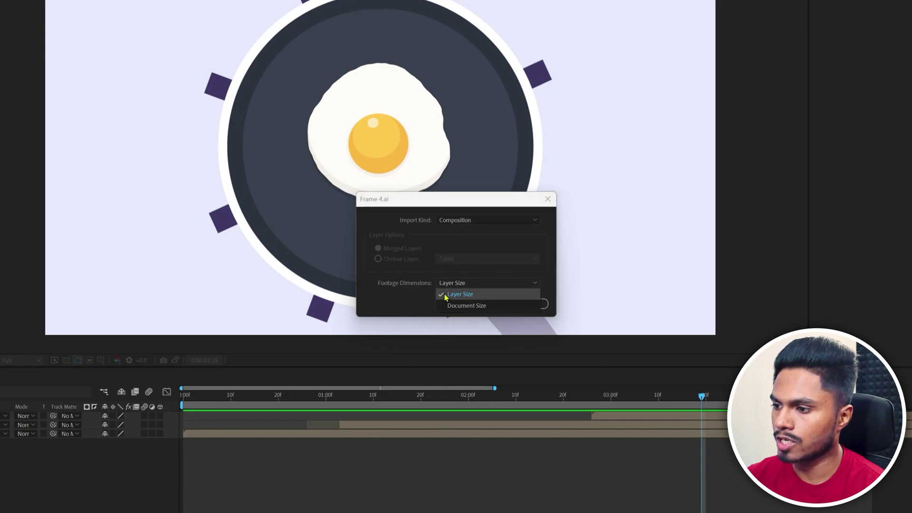
click(454, 295)
click(481, 219)
click(483, 220)
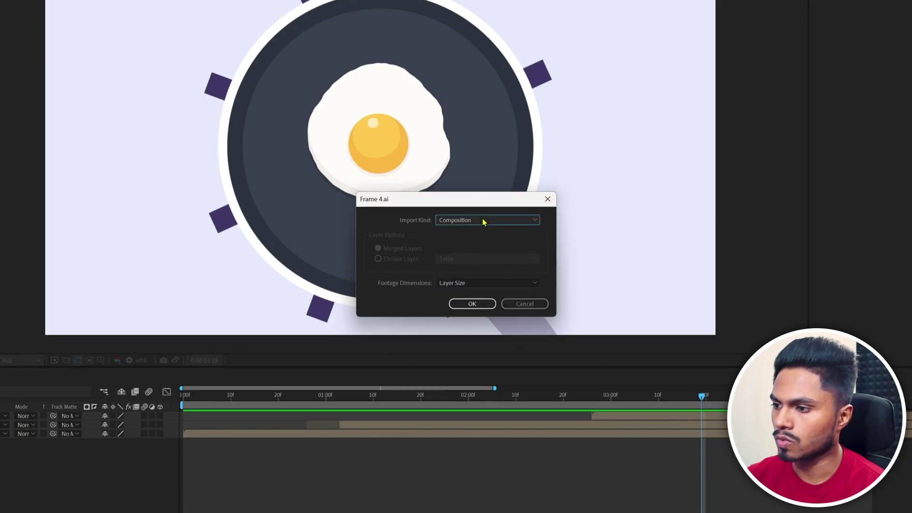
click(472, 303)
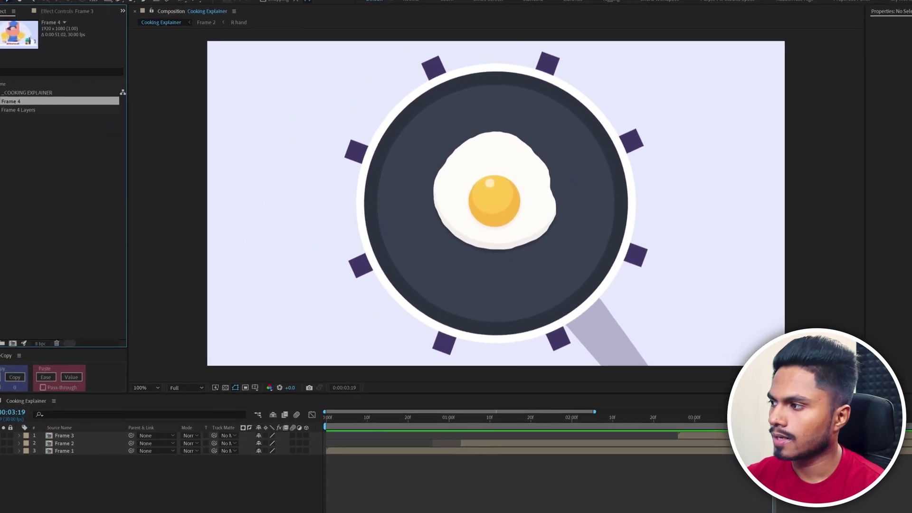
- Add the Frame 4 composition above Frame 3, starting just after 0:00:03:19, and extend the work area end
drag(35, 101, 817, 432)
key(ctrl+slash)
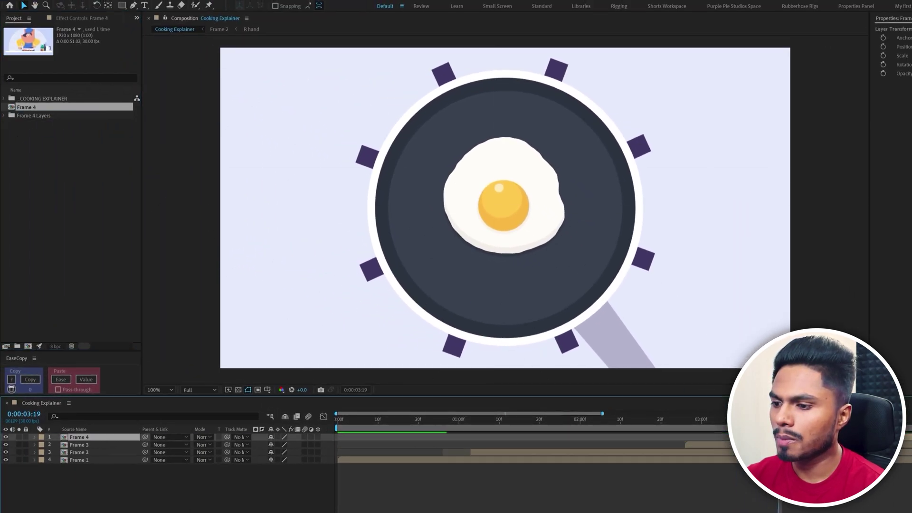
drag(837, 494, 525, 499)
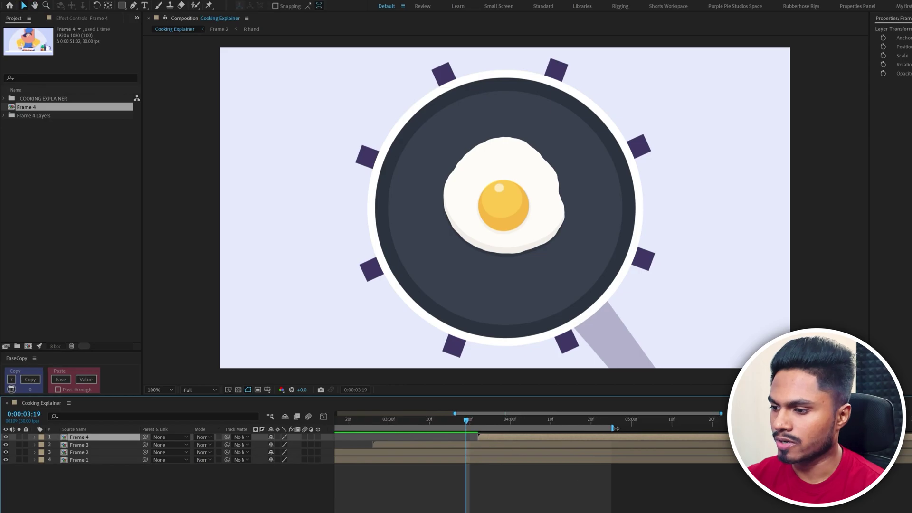
drag(613, 426, 873, 427)
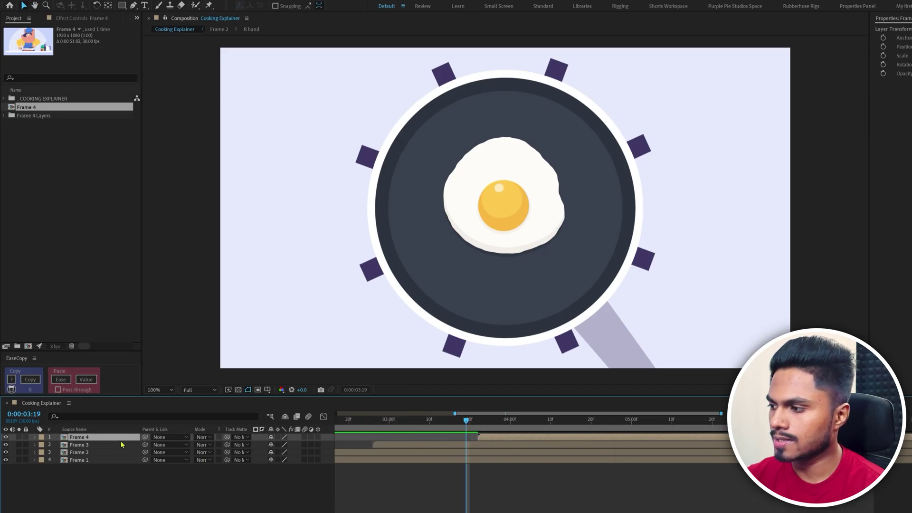
- Open the Frame 4 composition and select the face layers from L Eye down to Head shadow
double_click(106, 438)
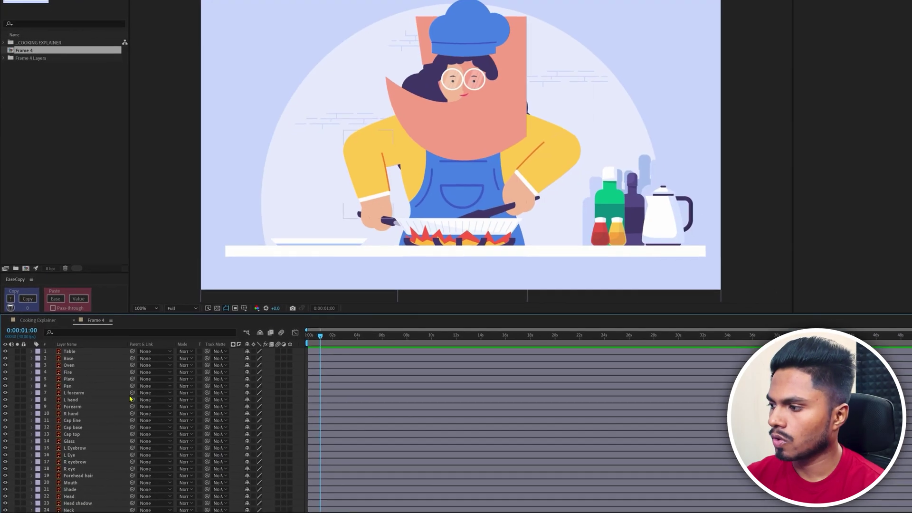
scroll(88, 436, down, 3)
click(87, 435)
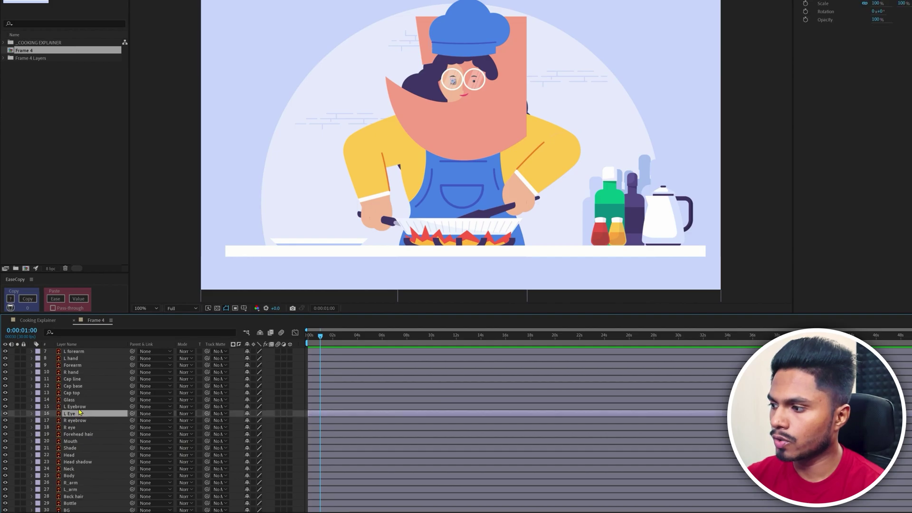
shift+click(80, 497)
shift+click(75, 484)
shift+click(71, 470)
shift+click(71, 463)
drag(501, 130, 614, 100)
key(ctrl+z)
- Extend the selection up to Cap line and pre-compose all the head layers as "Head", moving all attributes
shift+click(78, 400)
shift+click(79, 386)
shift+click(81, 379)
drag(496, 147, 492, 117)
key(ctrl+z)
key(ctrl+z)
right_click(81, 379)
click(110, 322)
text(Head)
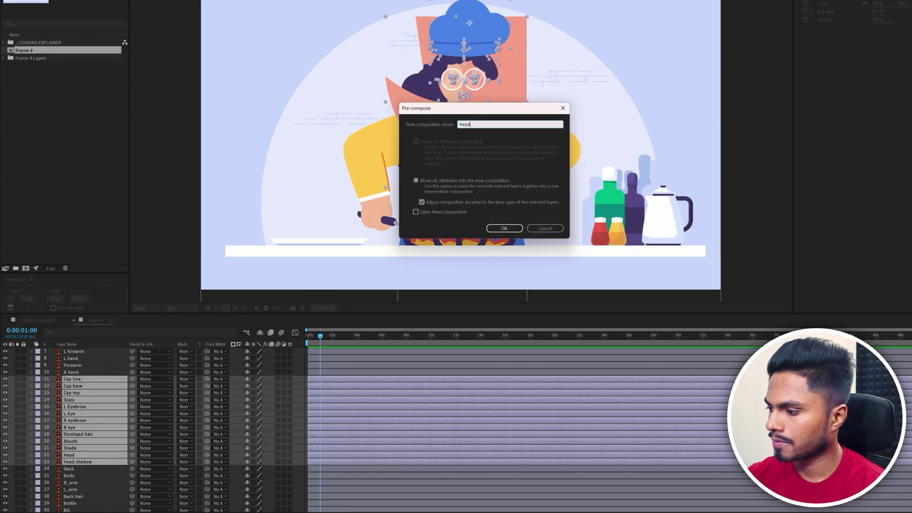
key(Return)
- Pre-compose the Back hair layer as "Back hair", moving all attributes into the new composition
click(74, 455)
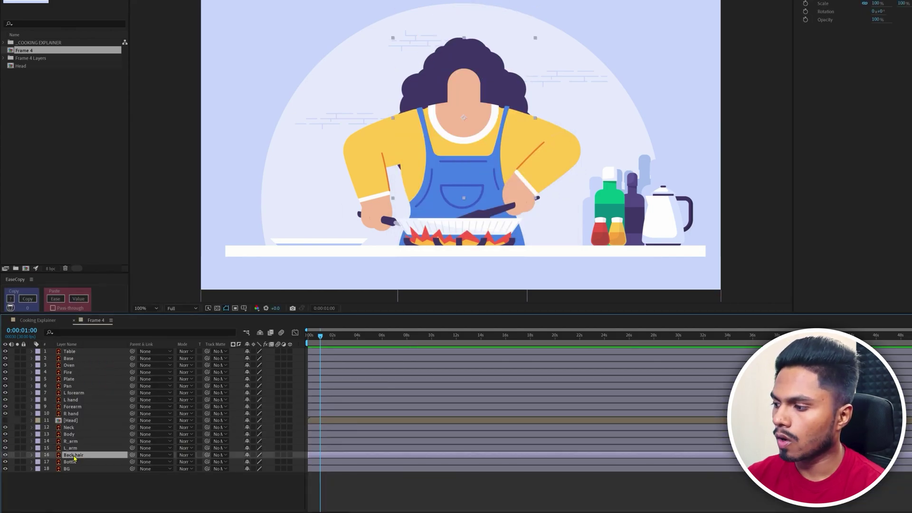
right_click(73, 457)
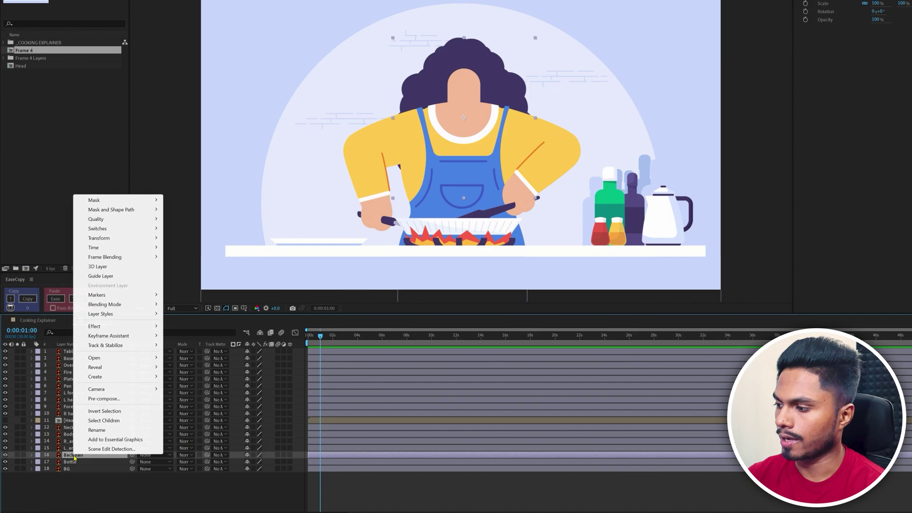
click(105, 399)
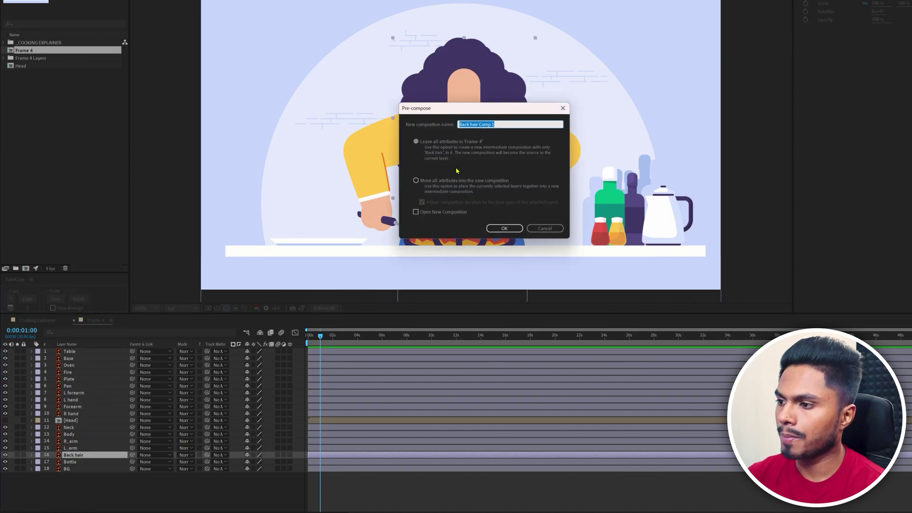
click(416, 182)
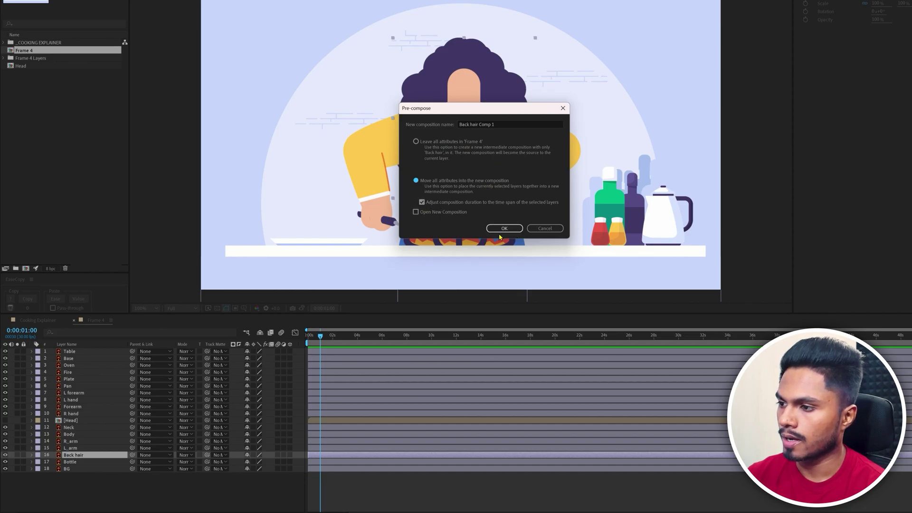
drag(507, 123, 479, 140)
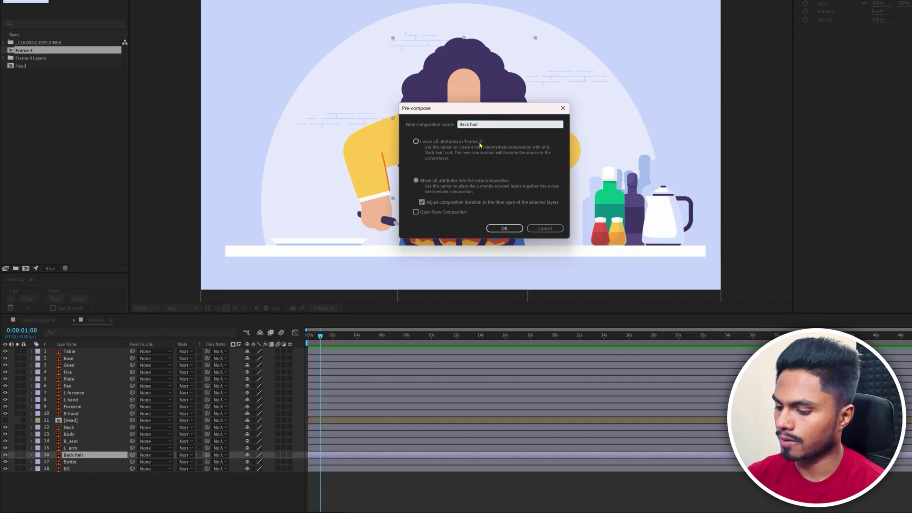
click(494, 228)
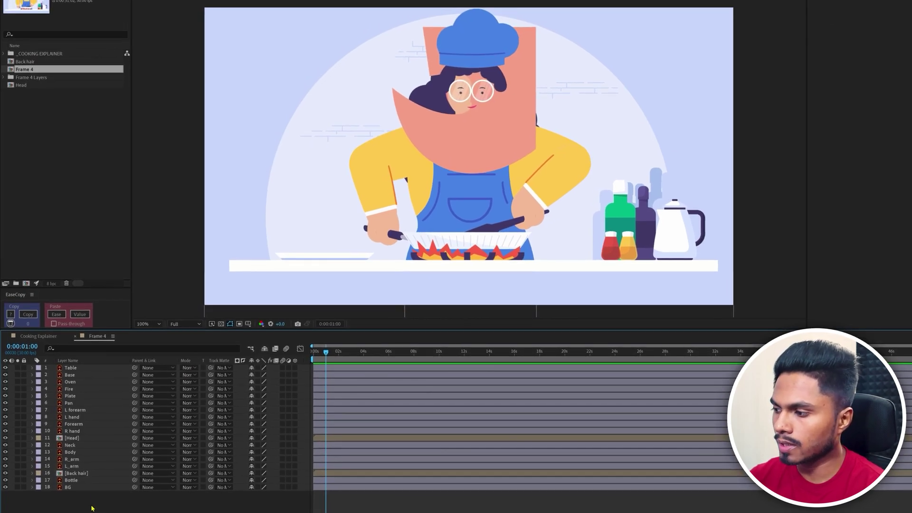
- Turn off visibility for every layer except Head and Back hair, and hide those layers from the timeline as shy
key(ctrl+a)
ctrl+click(78, 473)
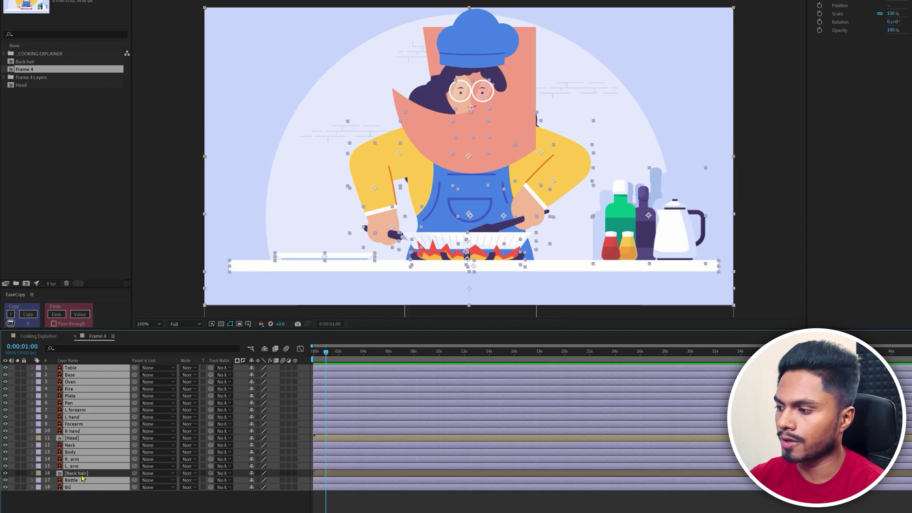
ctrl+click(72, 439)
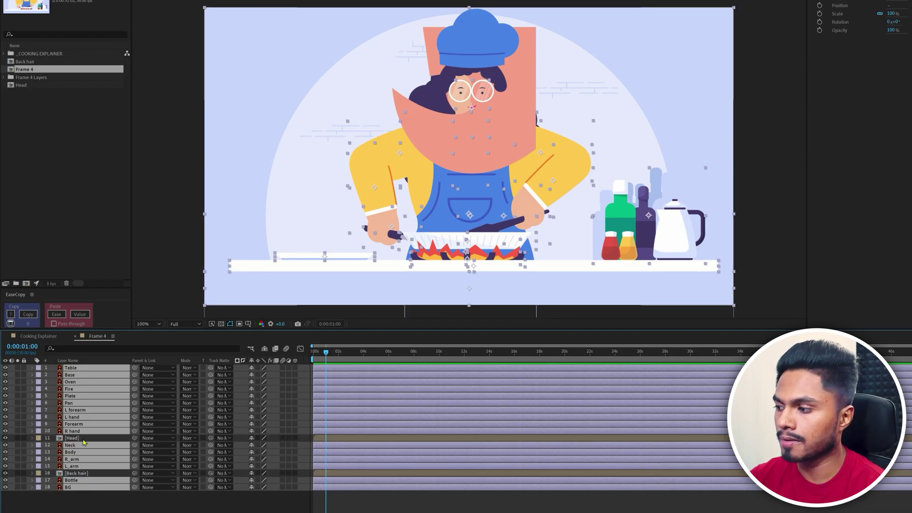
click(5, 430)
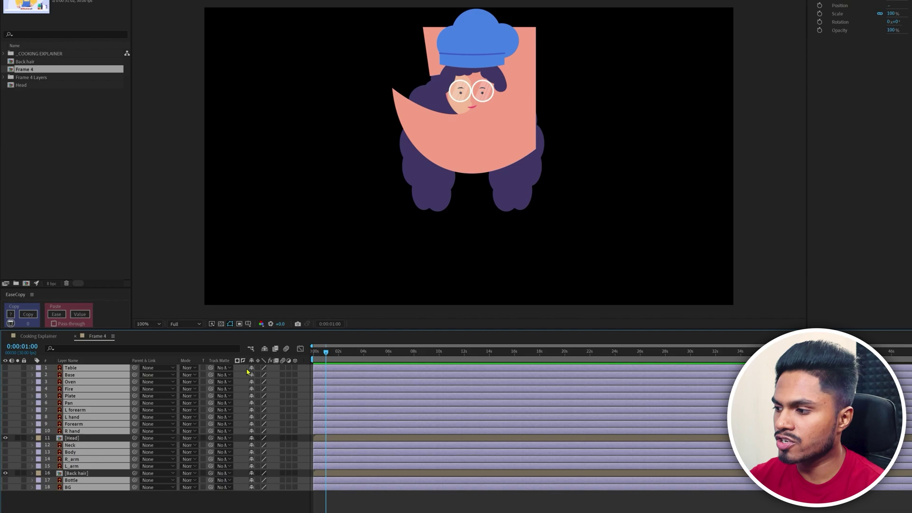
click(264, 349)
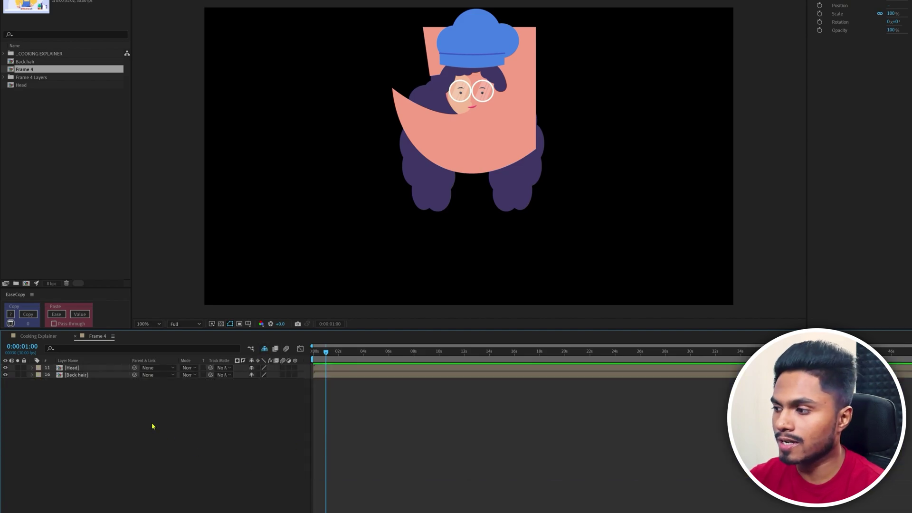
- Open the Head composition and create shapes from the Cap line, Cap base and Shade vector layers
click(70, 371)
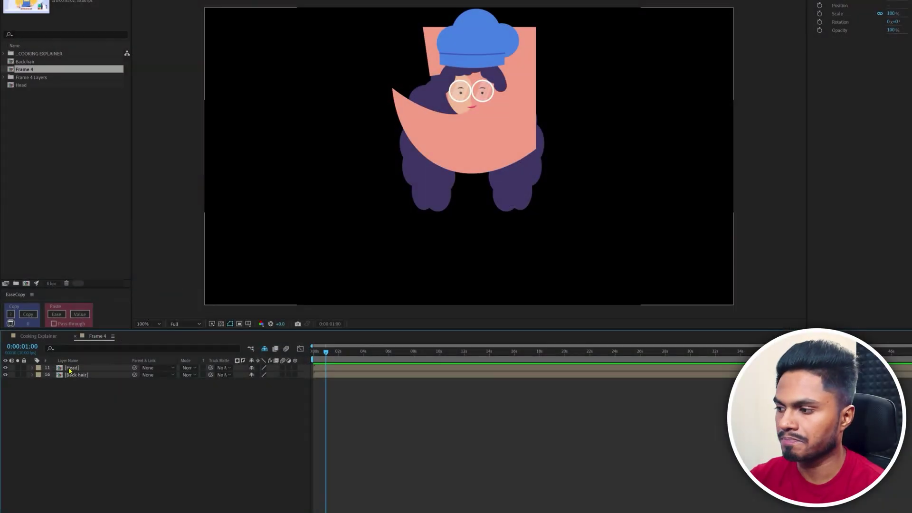
double_click(70, 368)
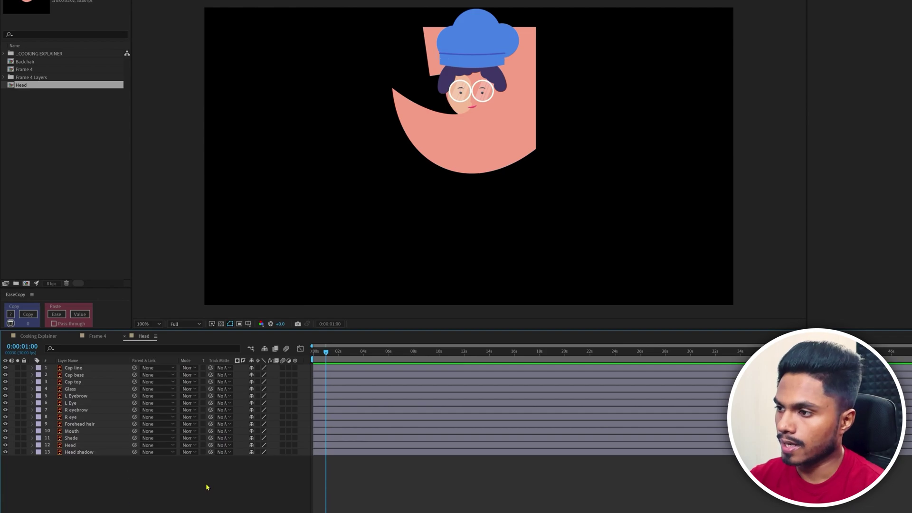
click(483, 56)
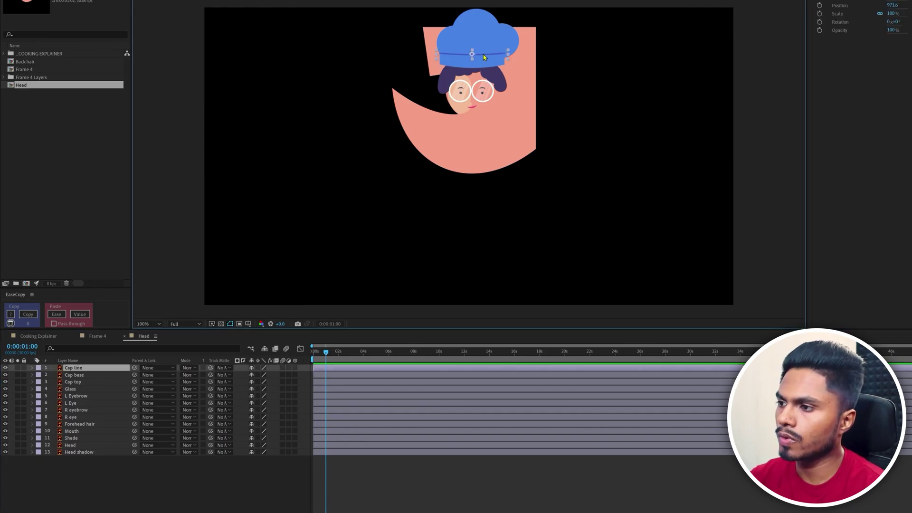
shift+click(462, 68)
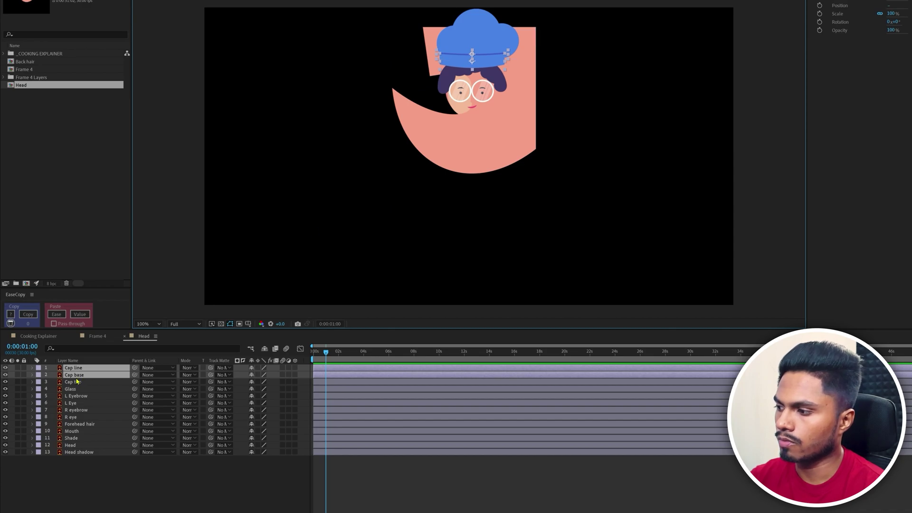
mouse_move(458, 60)
mouse_down()
mouse_move(474, 73)
mouse_move(458, 78)
mouse_up()
key(ctrl+z)
shift+click(522, 117)
drag(522, 118, 542, 132)
key(ctrl+z)
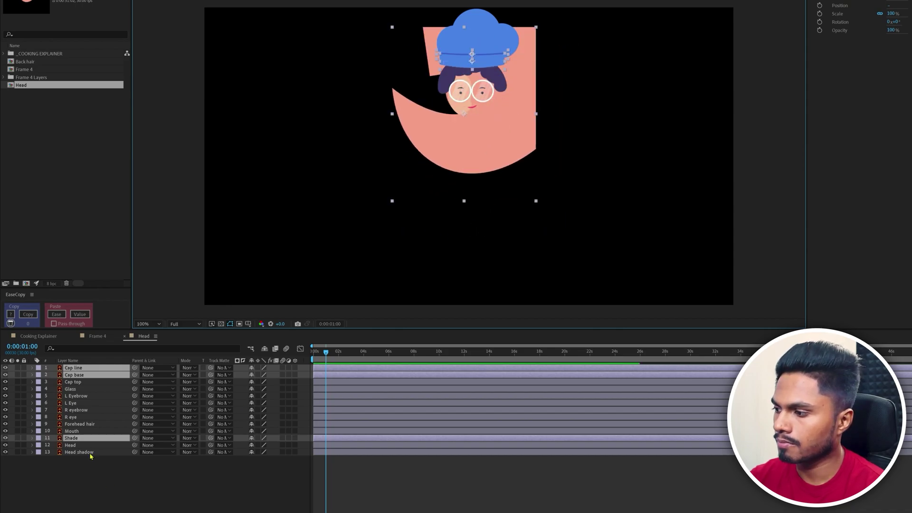
right_click(90, 441)
mouse_move(120, 361)
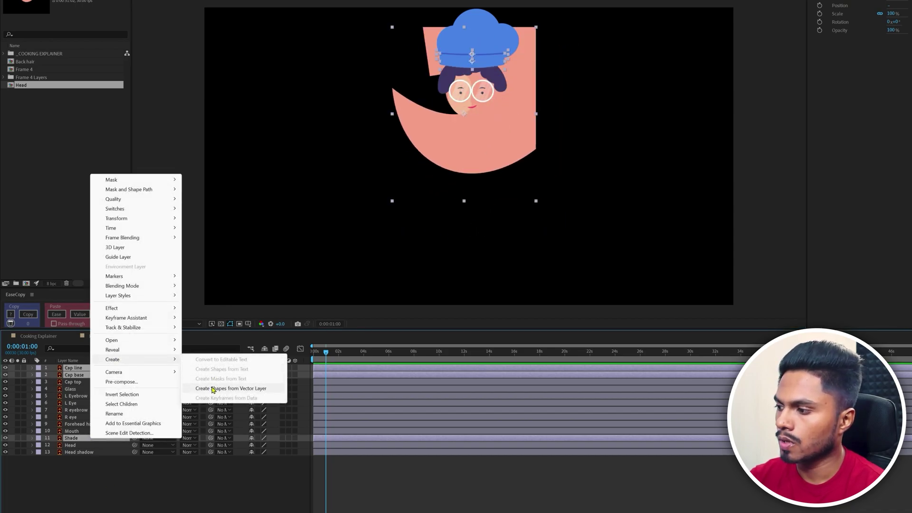
click(228, 369)
- Delete the original Cap line, Cap base and Shade vector layers, keeping their Outlines shape layers
click(71, 459)
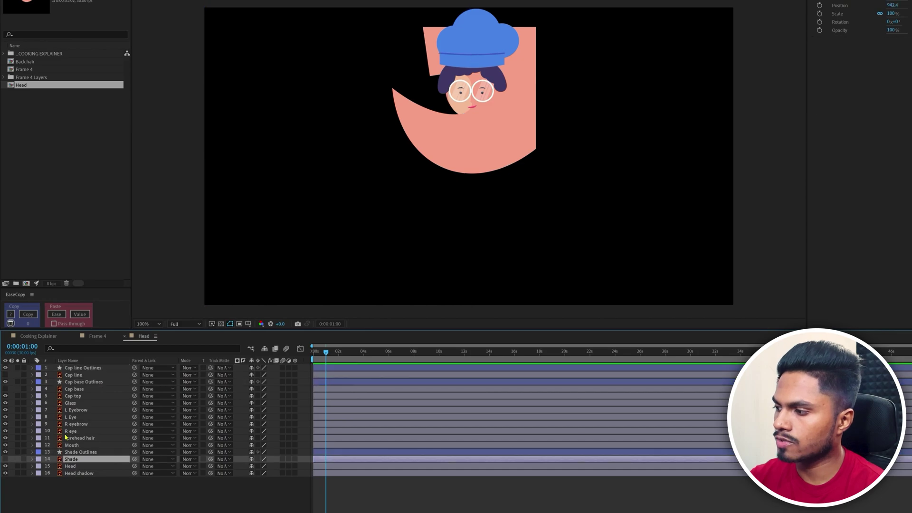
ctrl+click(73, 374)
ctrl+click(72, 389)
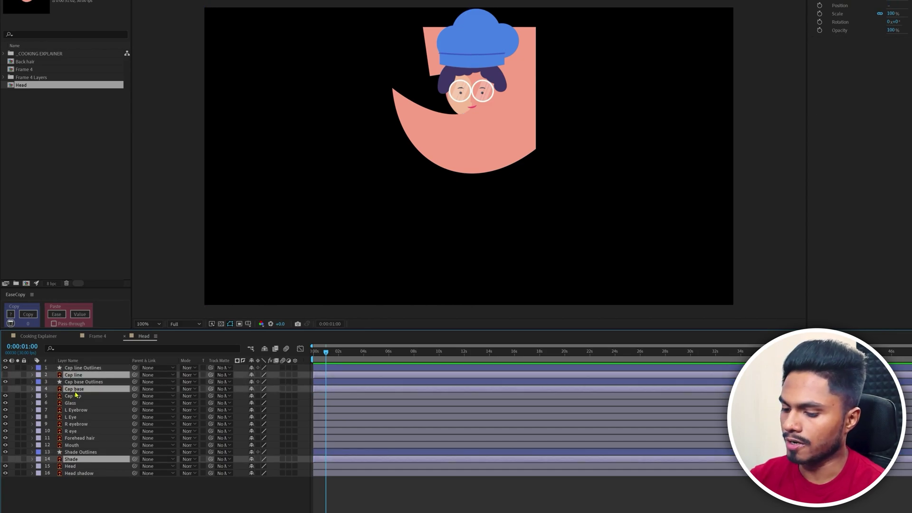
key(Delete)
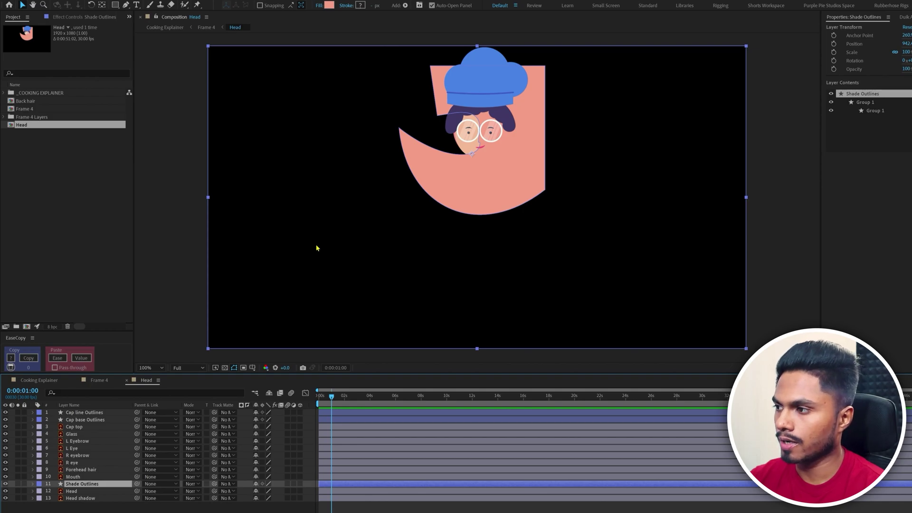
- Delete the composition-sized outer rectangle path from the Shade Outlines layer, leaving its shading shape in its original position
drag(388, 236, 393, 252)
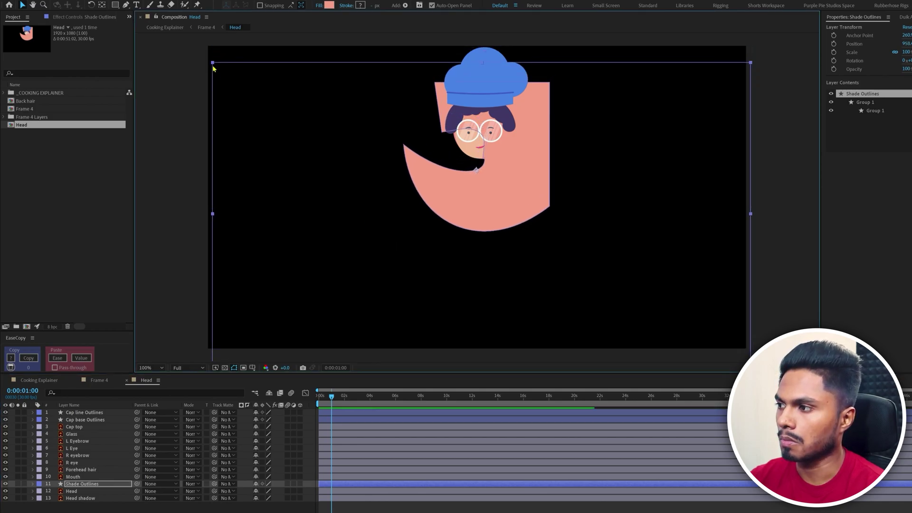
key(ctrl+z)
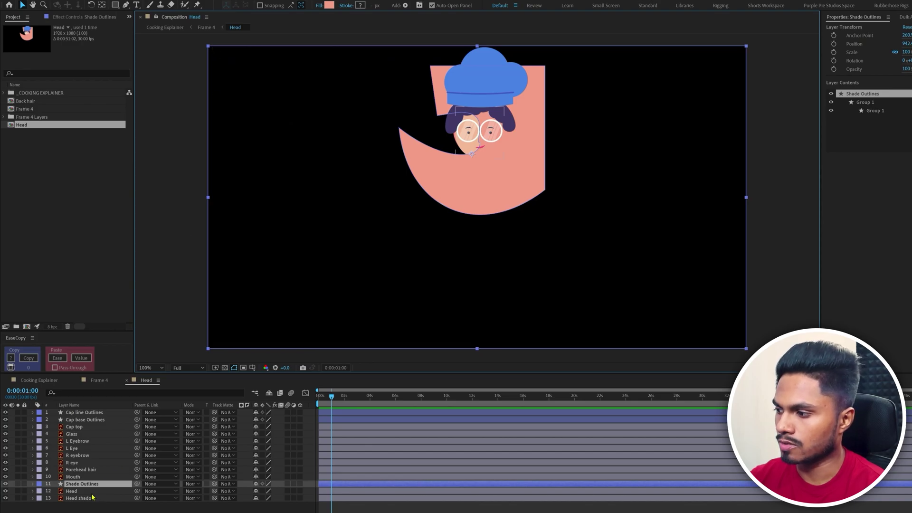
click(126, 5)
drag(208, 46, 215, 55)
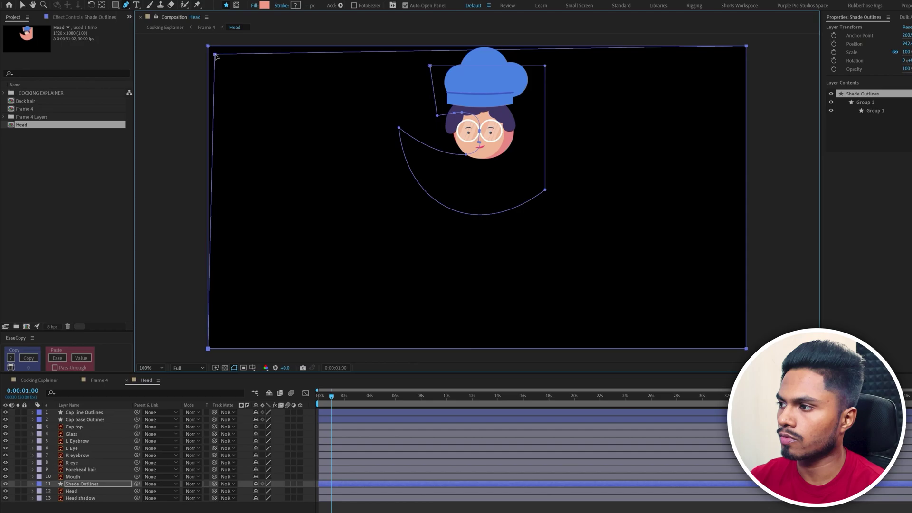
key(v)
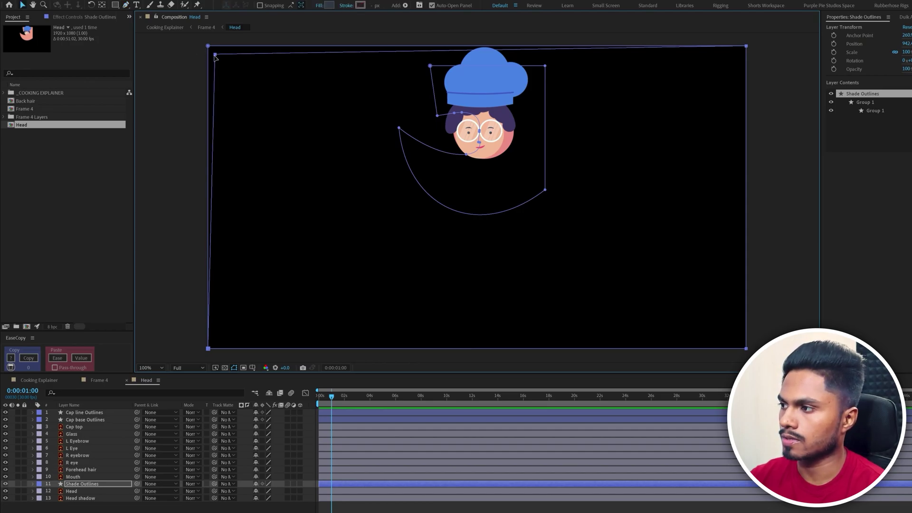
drag(223, 57, 220, 61)
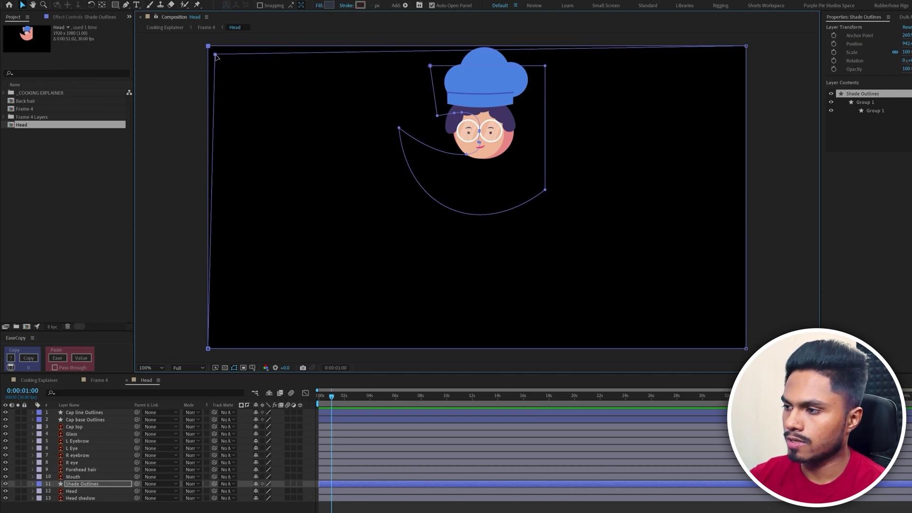
drag(215, 56, 214, 62)
key(Delete)
key(Delete)
drag(528, 167, 565, 212)
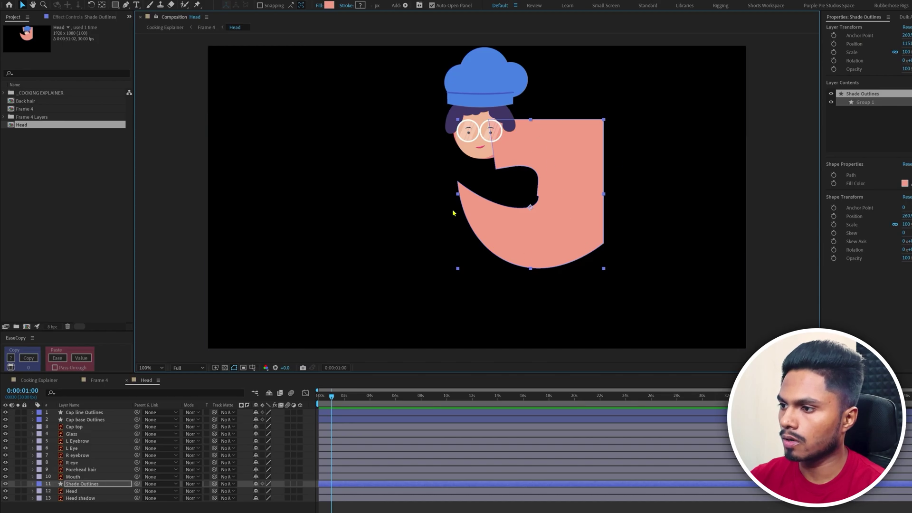
drag(561, 140, 503, 87)
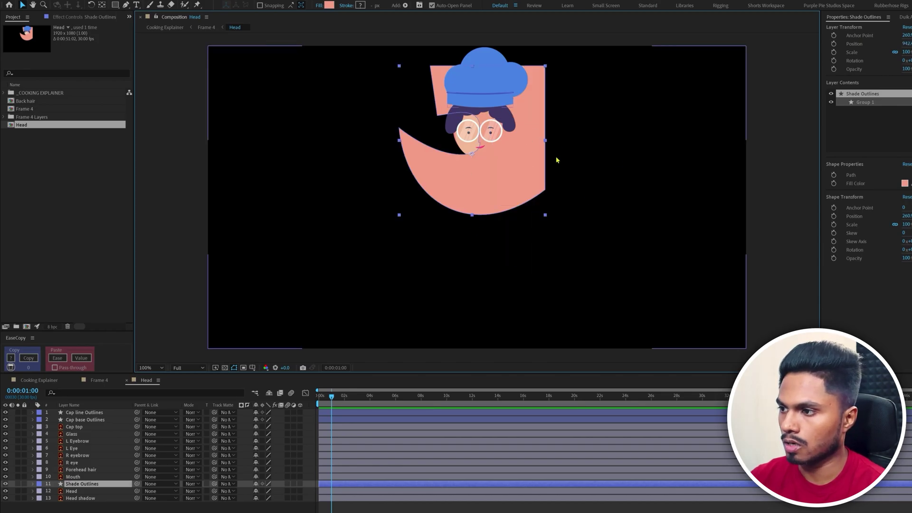
- Remove the composition-sized rectangle path from Cap base Outlines and delete the Head shadow layer
click(95, 420)
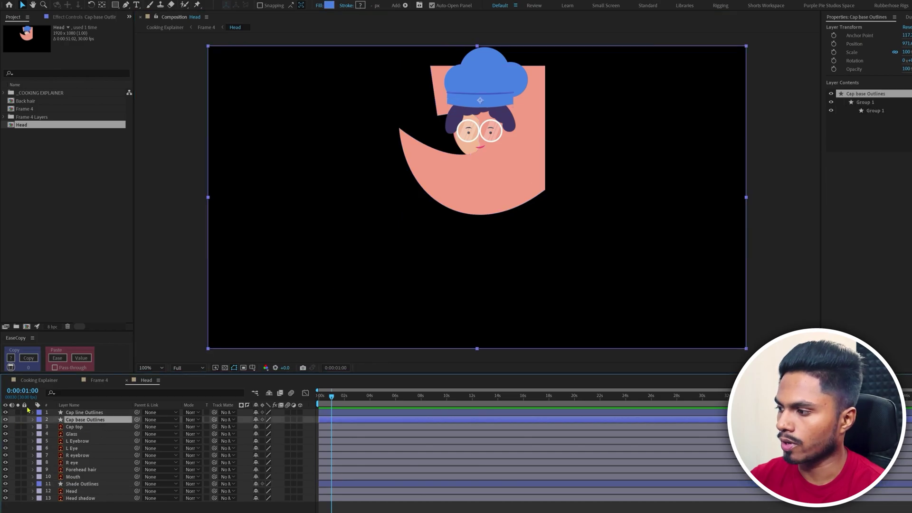
click(126, 6)
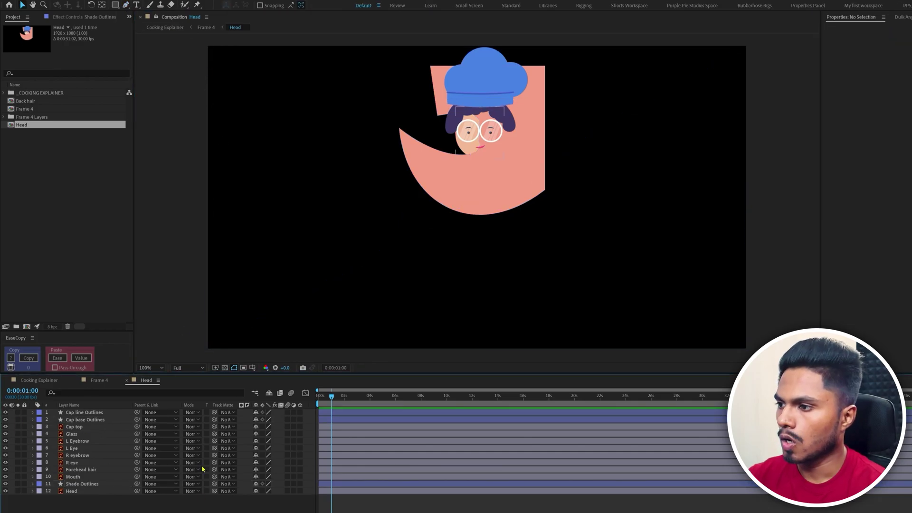
- Set the Head layer as the track matte for Shade Outlines and turn the Head layer's visibility back on
drag(635, 267, 522, 176)
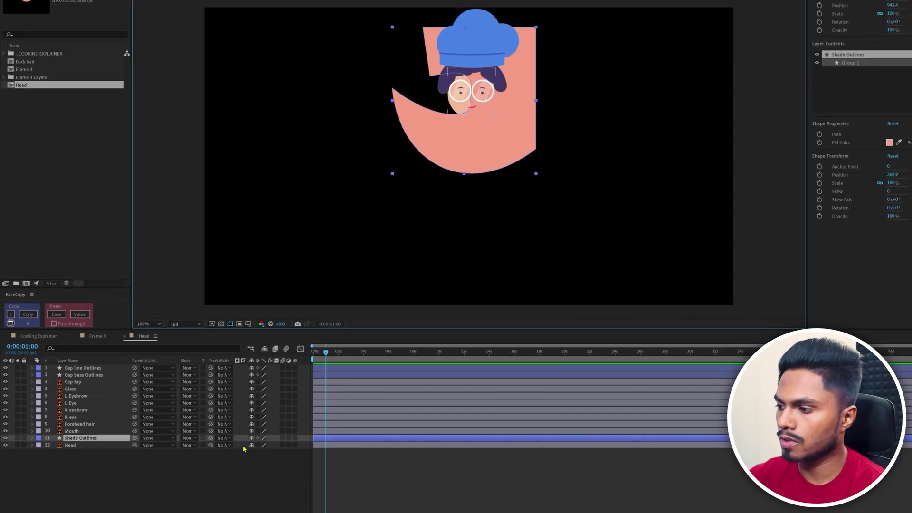
drag(211, 438, 76, 445)
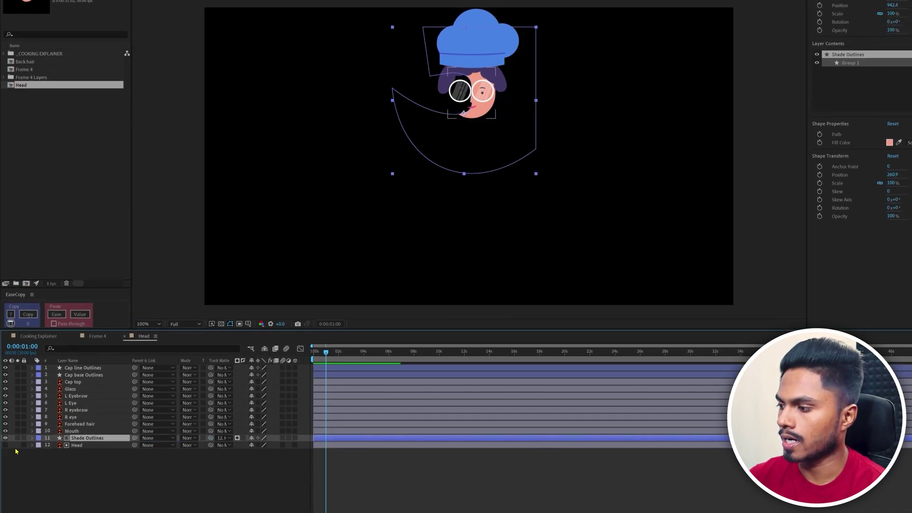
click(57, 480)
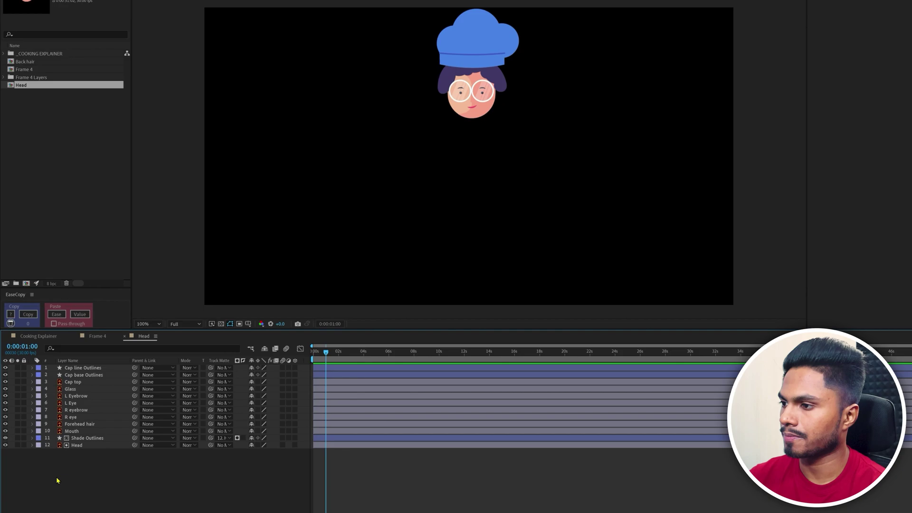
- Add a null object, center its anchor point, and move it onto the middle of the face
right_click(134, 469)
mouse_move(162, 361)
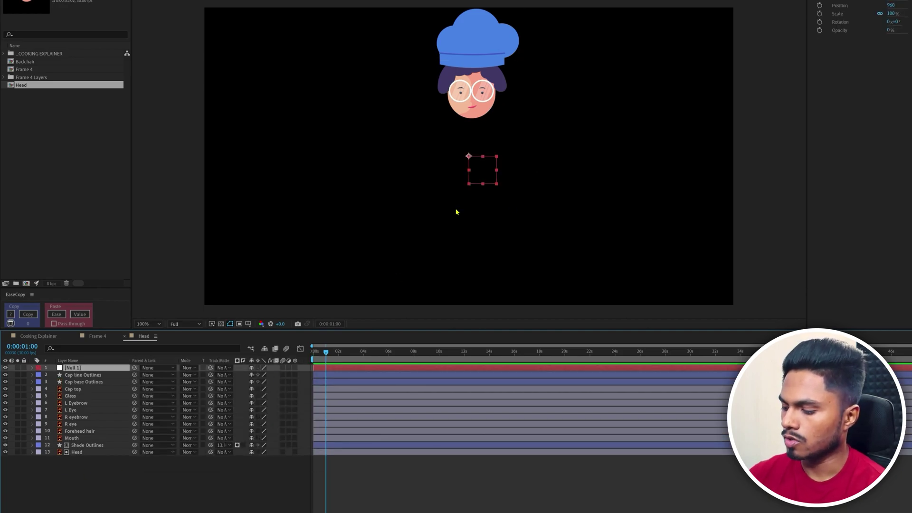
key(ctrl+alt+Home)
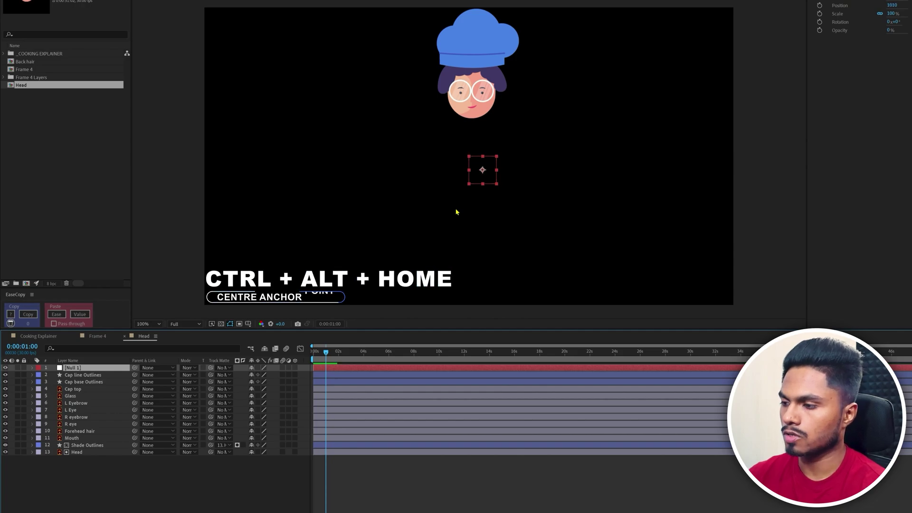
drag(483, 171, 473, 94)
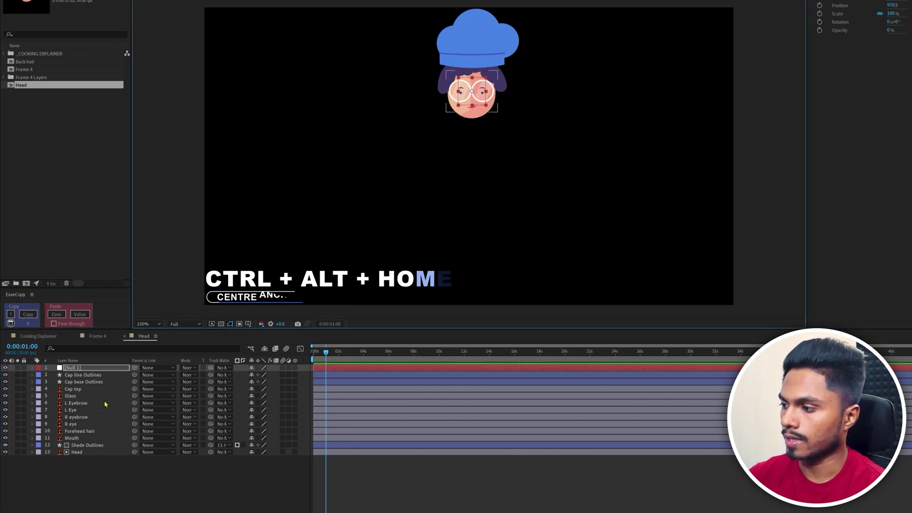
- Rename the null layer as "Facial elements"
click(87, 368)
key(Return)
text(Facial)
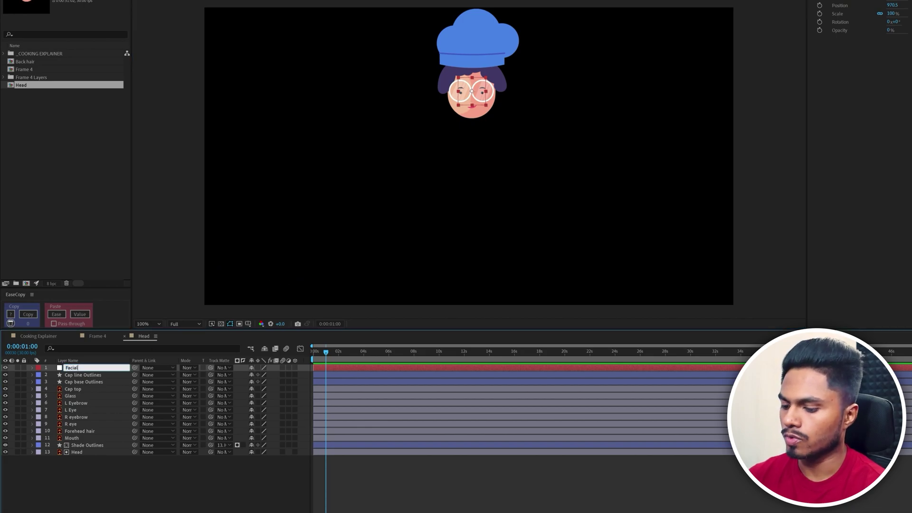
text( elements)
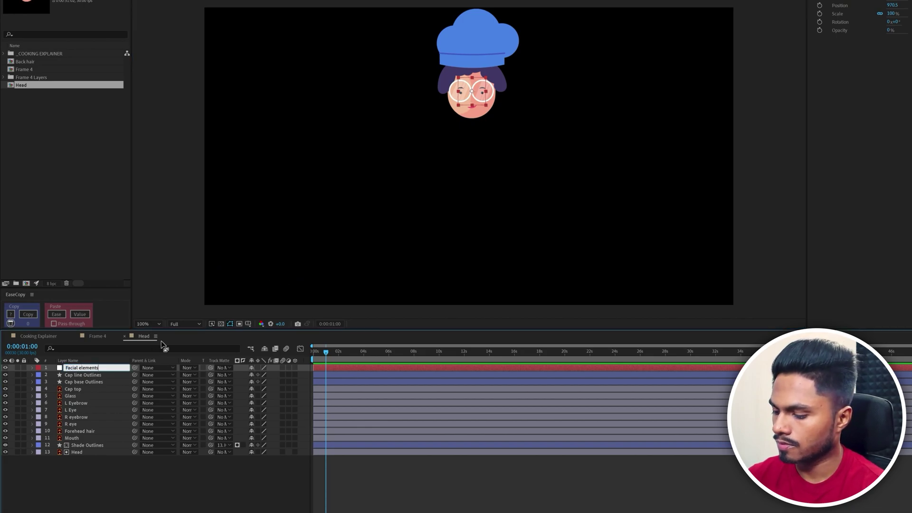
click(79, 474)
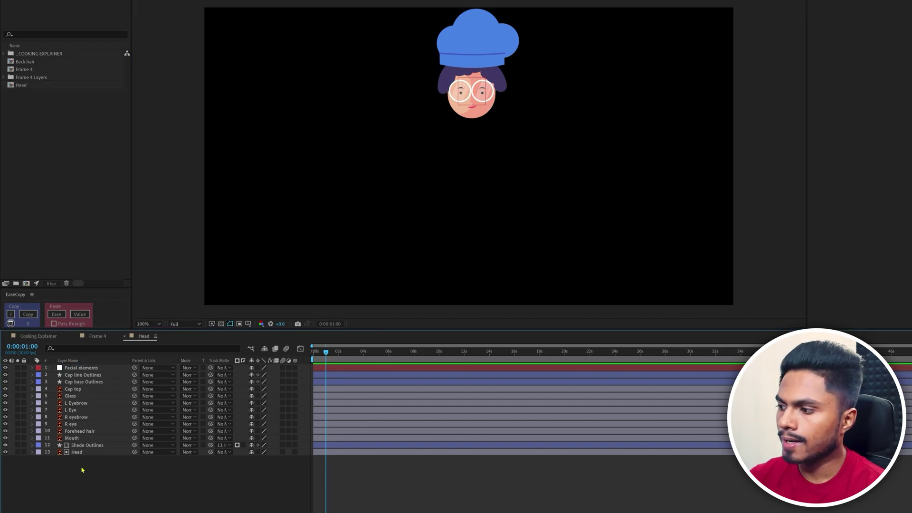
- Parent the Mouth, Forehead hair, R eye, R eyebrow, L Eye, L Eyebrow and Glass layers to the Facial elements null
click(72, 438)
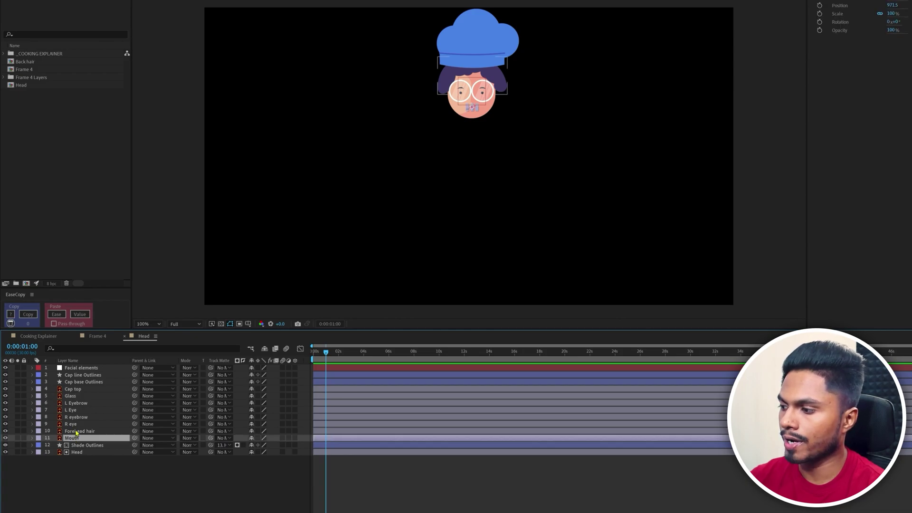
ctrl+click(75, 431)
ctrl+click(71, 424)
ctrl+click(73, 417)
ctrl+click(72, 410)
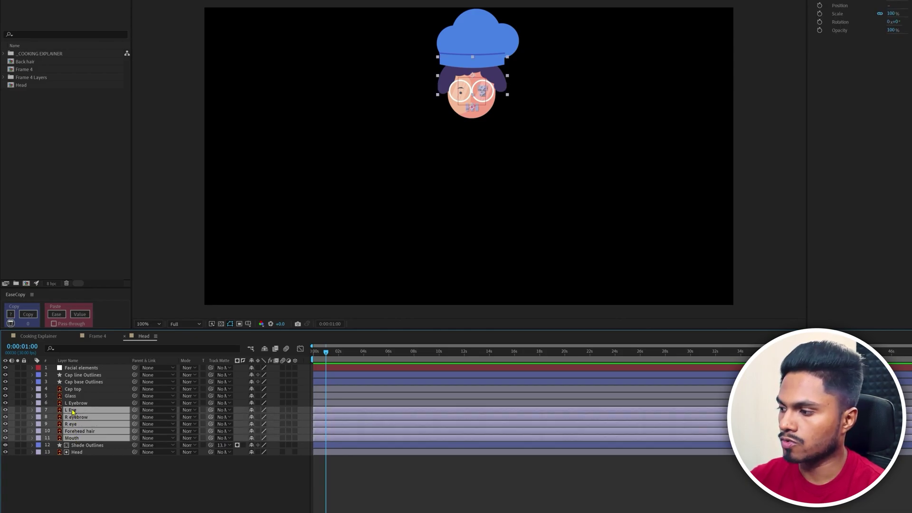
ctrl+click(73, 402)
ctrl+click(74, 396)
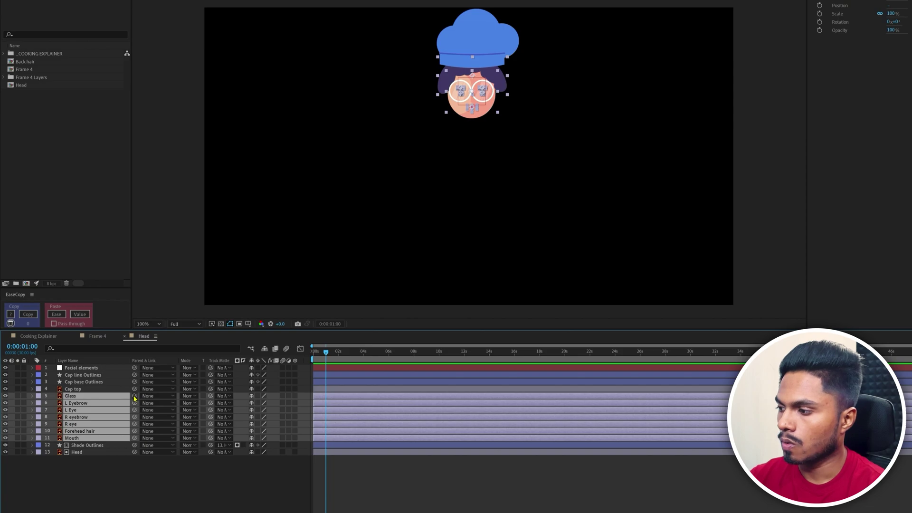
drag(134, 397, 85, 371)
- Add a Position keyframe to the Facial elements null at the first frame of the composition
click(84, 369)
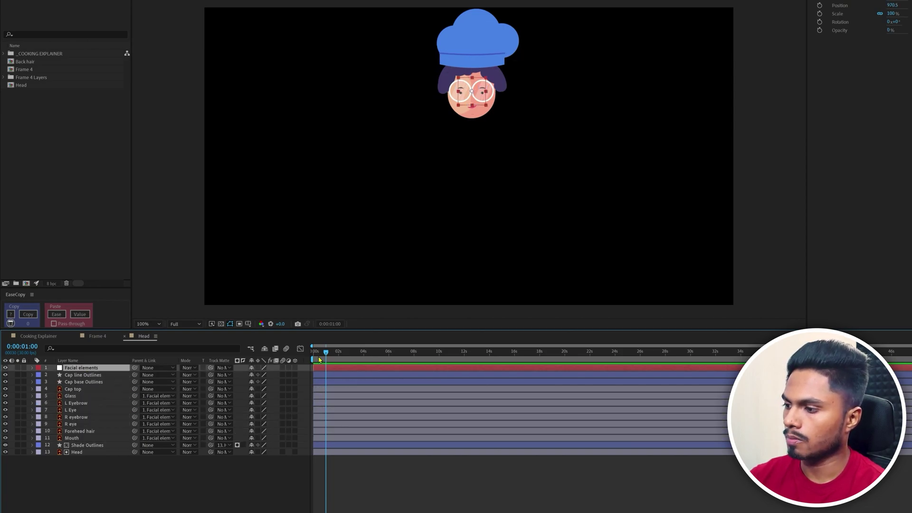
key(Home)
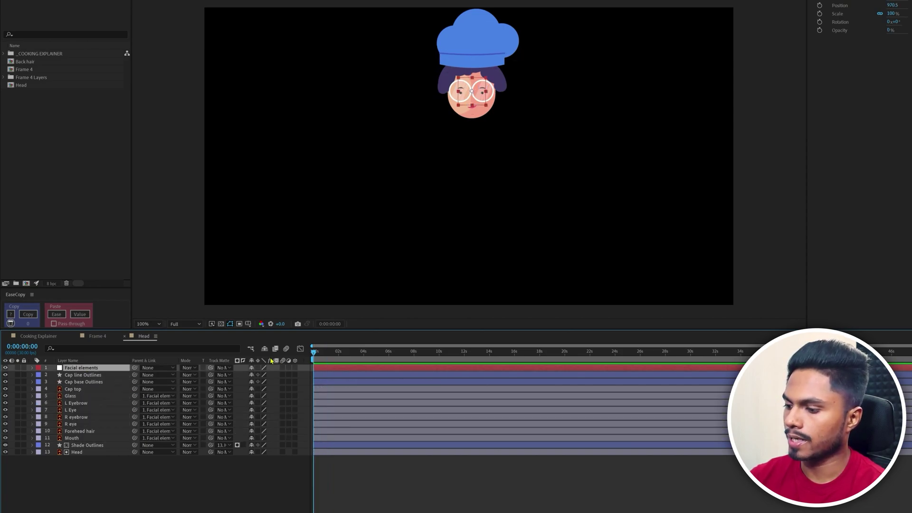
scroll(336, 406, up, 5)
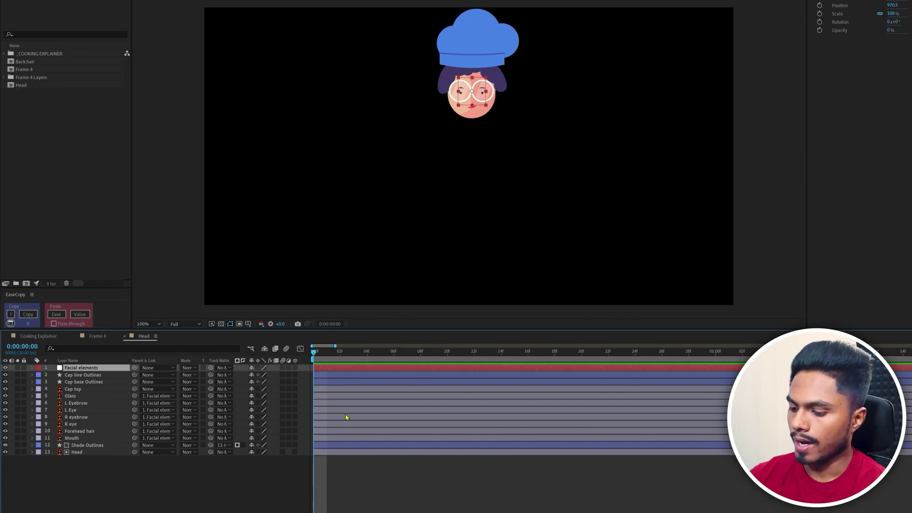
key(p)
click(53, 375)
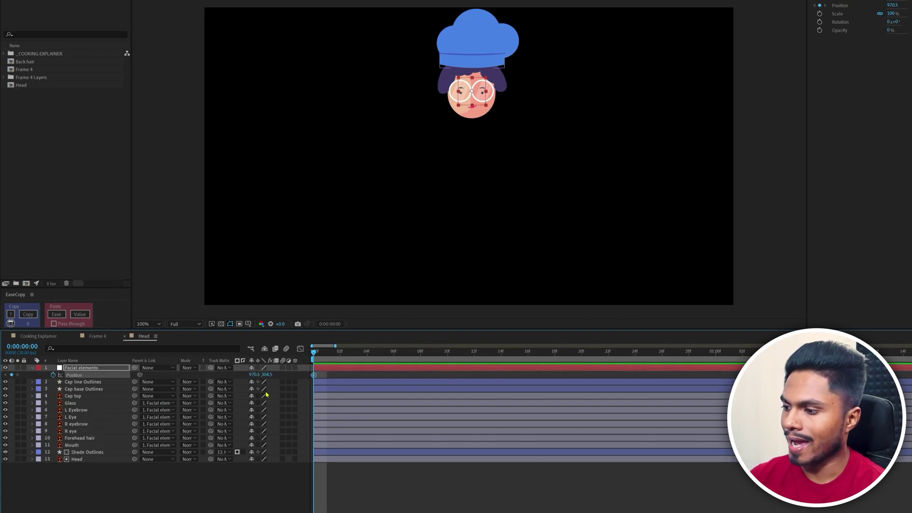
- Add Position keyframes to the Facial elements null at 0:00:00:05 and 0:00:00:10, keeping the same position value
click(23, 347)
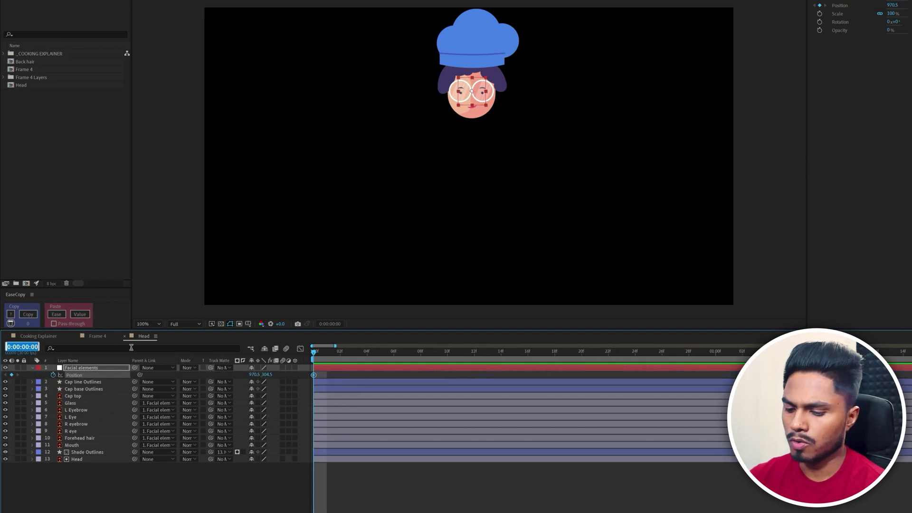
text(5)
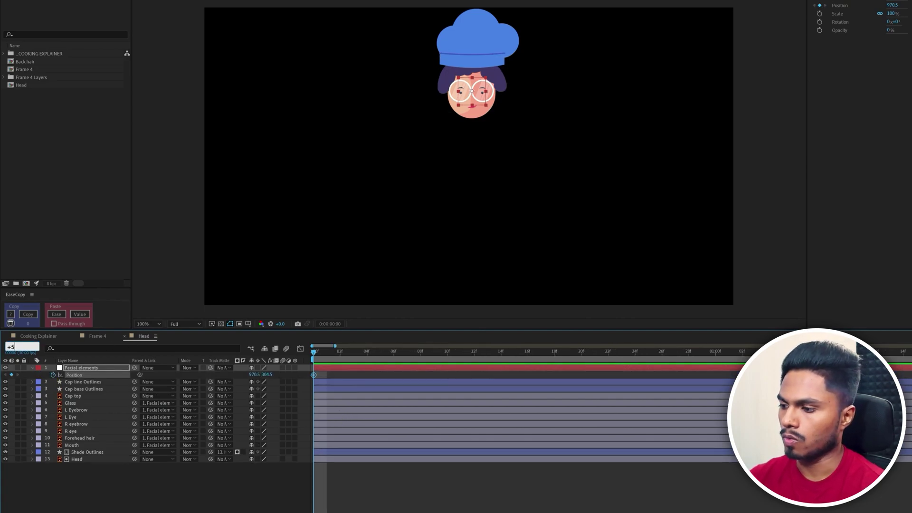
key(Return)
click(12, 375)
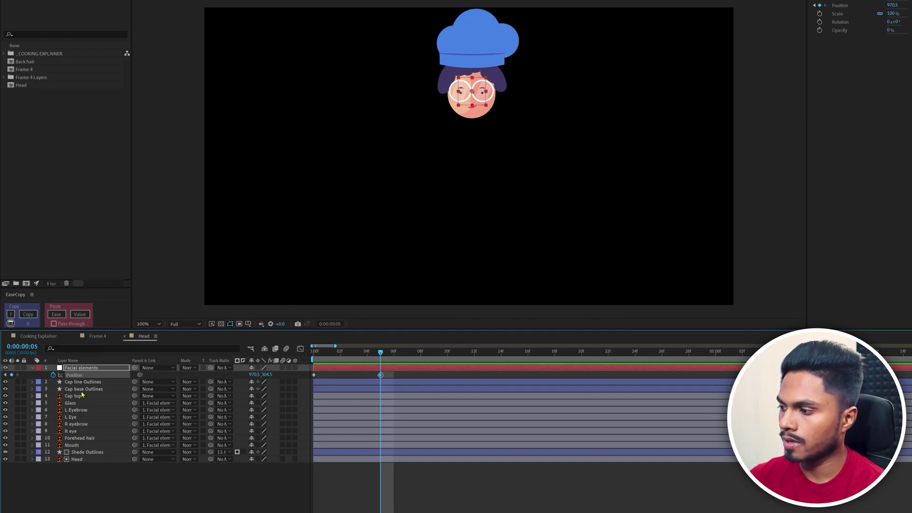
click(23, 346)
text(+)
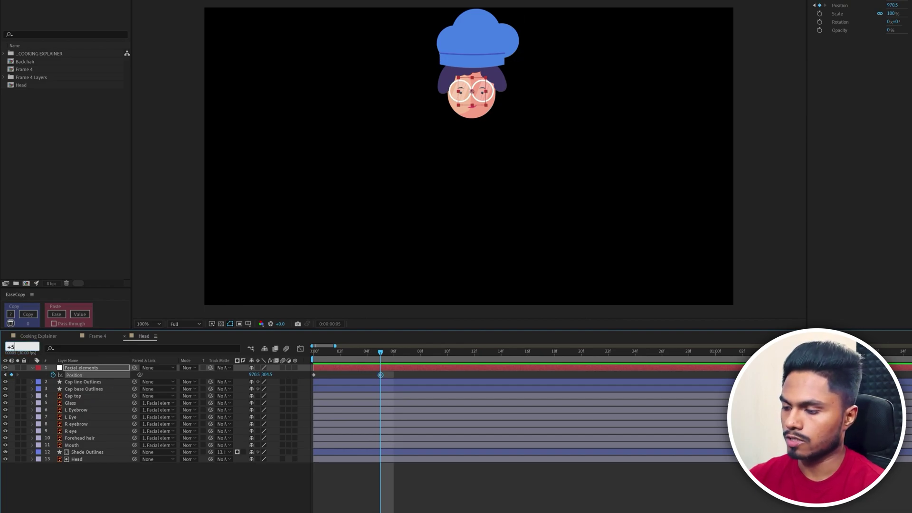
text(5)
key(Return)
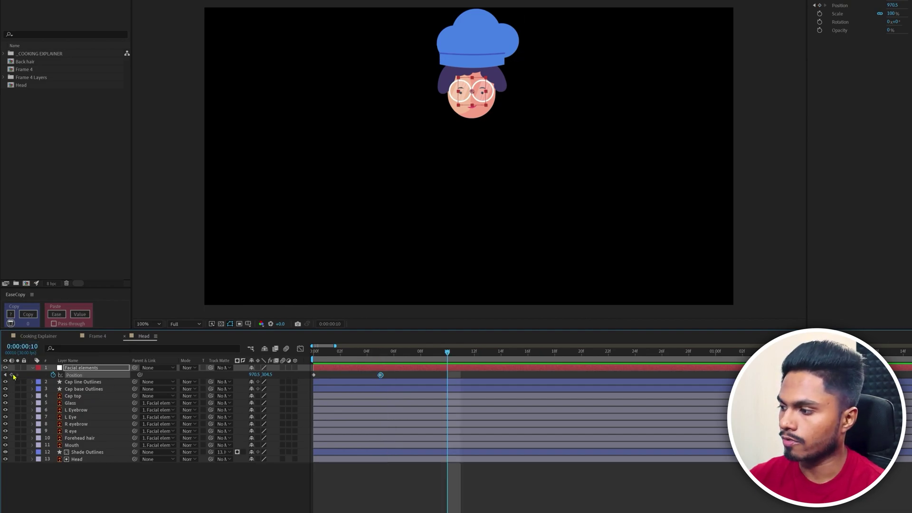
click(12, 375)
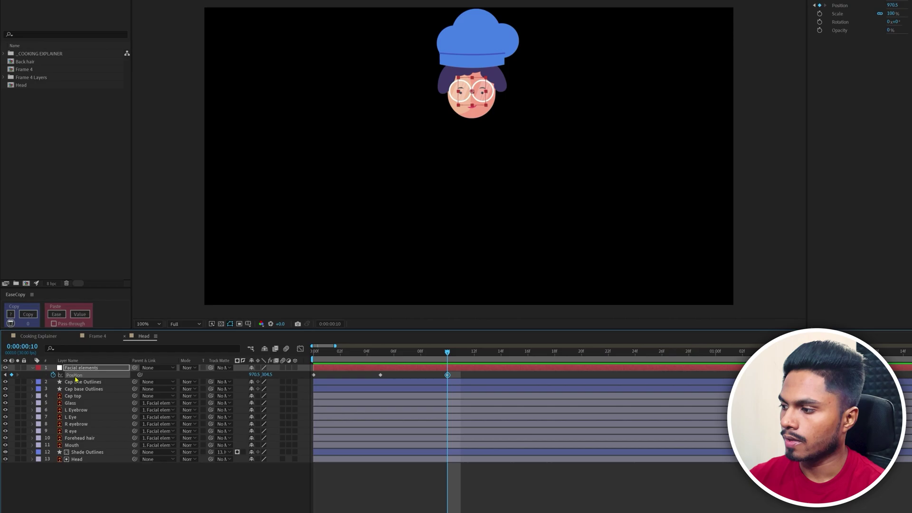
- Separate the Facial elements null's Position into individual X and Y dimensions
right_click(75, 379)
click(95, 400)
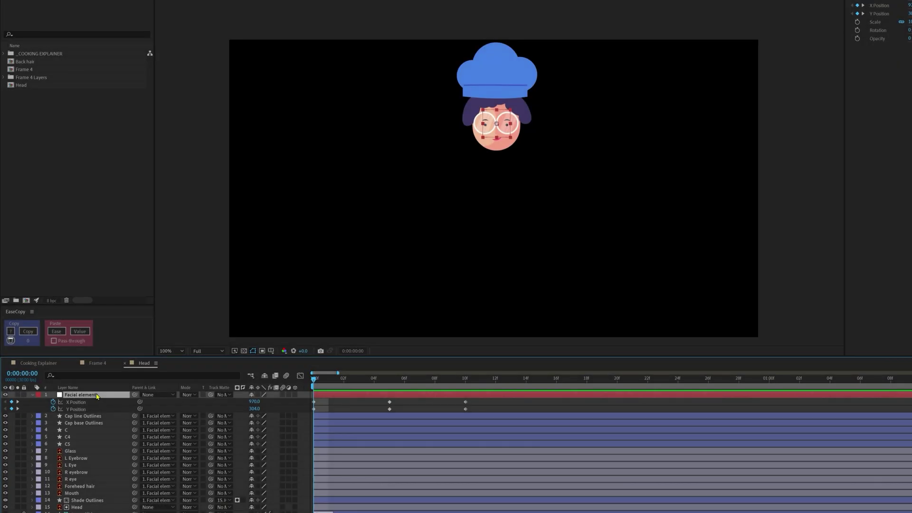
- Set the Facial elements null's X Position keyframes to 949.5 at the first frame and 990.5 at 0:00:00:10
key(shift+Left)
key(shift+Left)
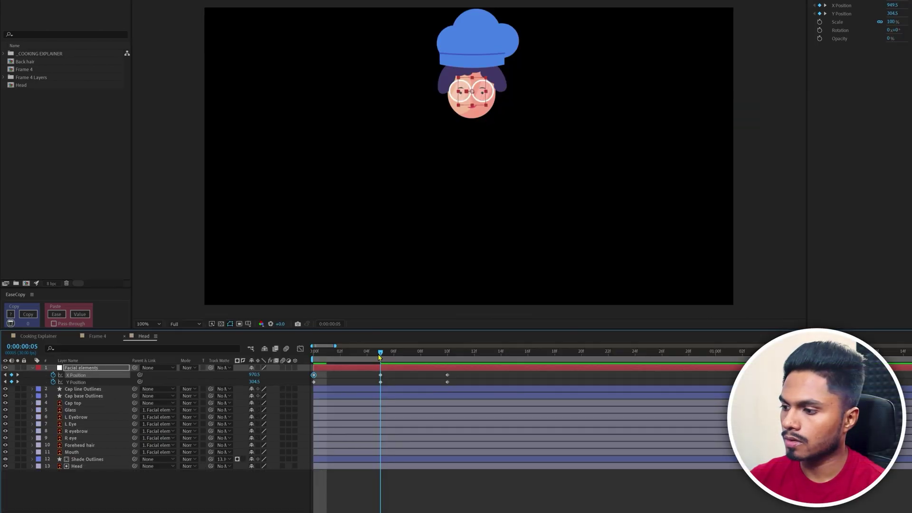
drag(379, 357, 450, 360)
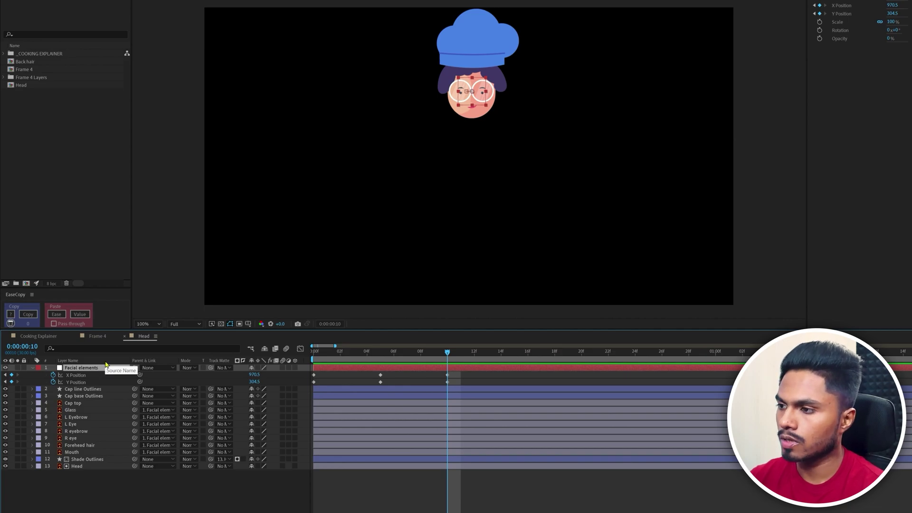
key(shift+Right)
key(shift+Right)
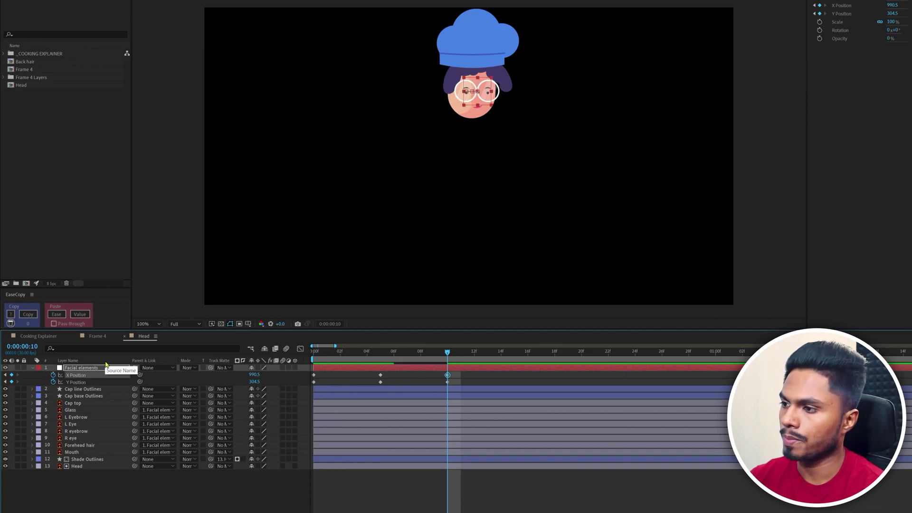
- Set the Facial elements null's Y Position to 293.5 at the first frame and 314.5 at 0:00:00:10, and preview the motion
key(j)
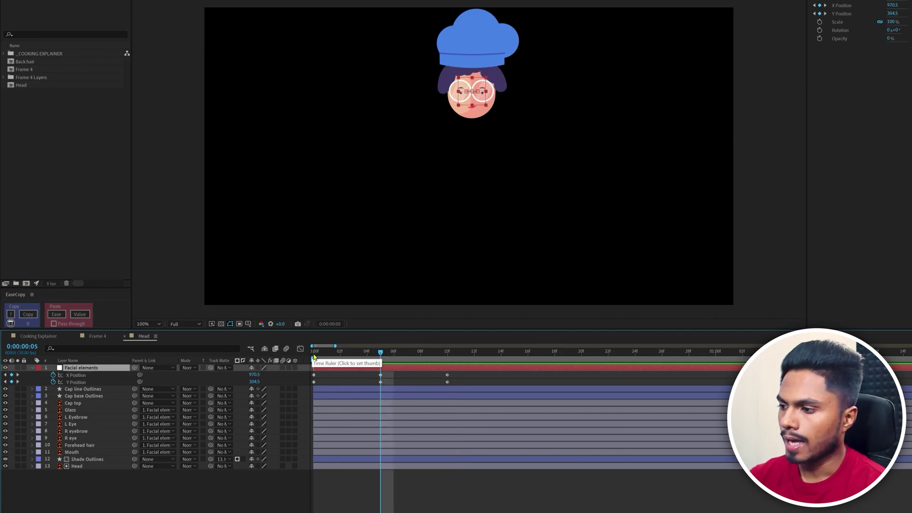
key(j)
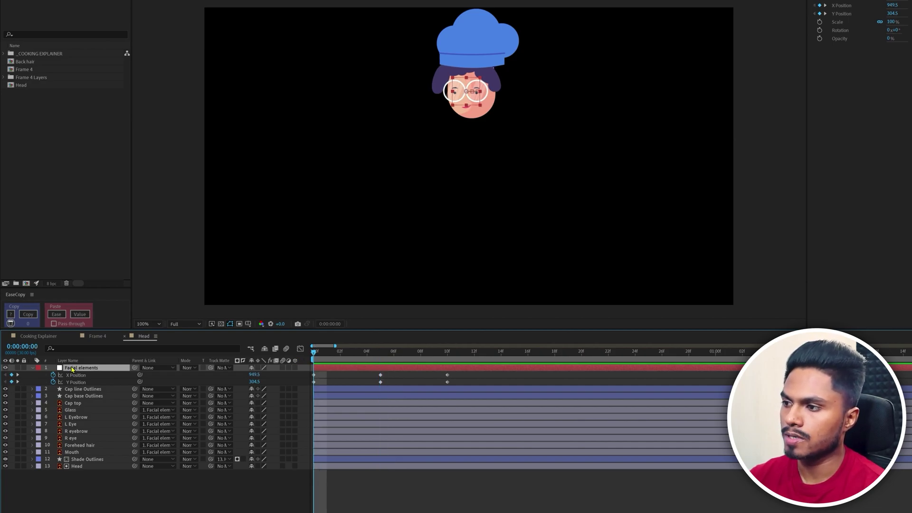
key(shift+Up)
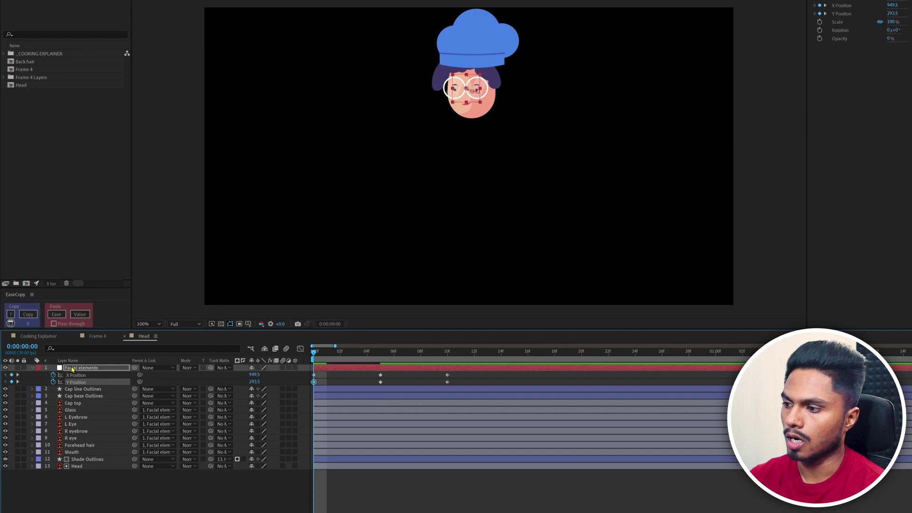
click(448, 353)
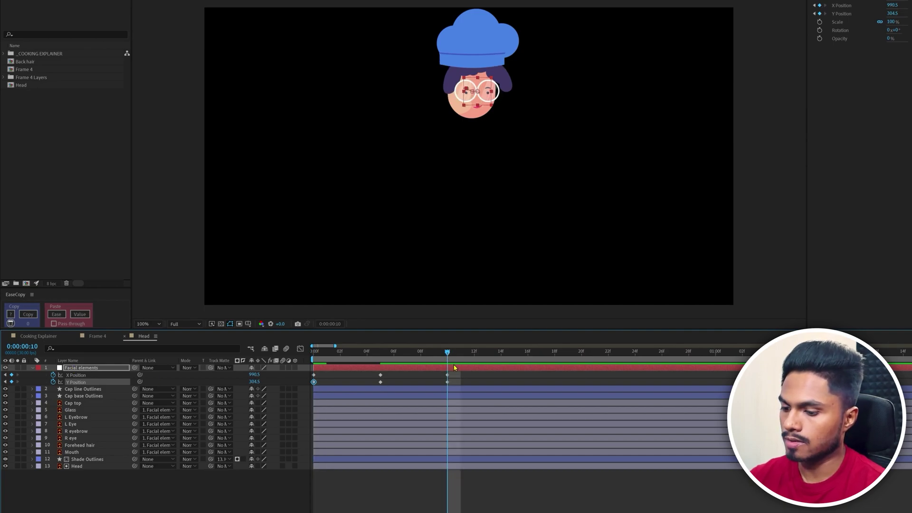
key(shift+Down)
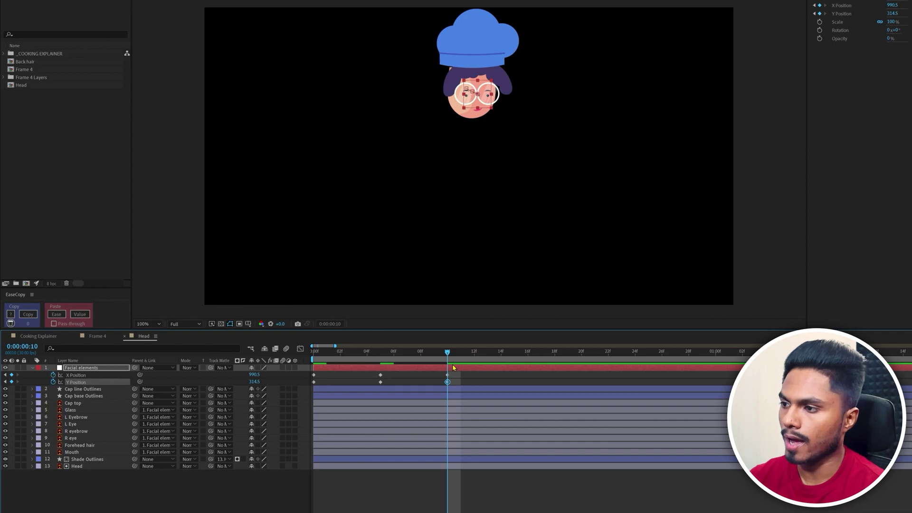
click(422, 383)
drag(415, 354, 288, 344)
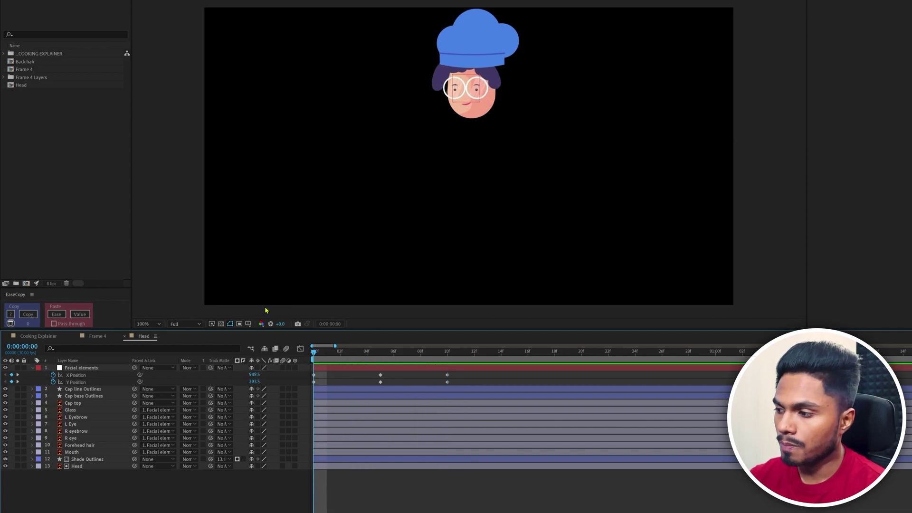
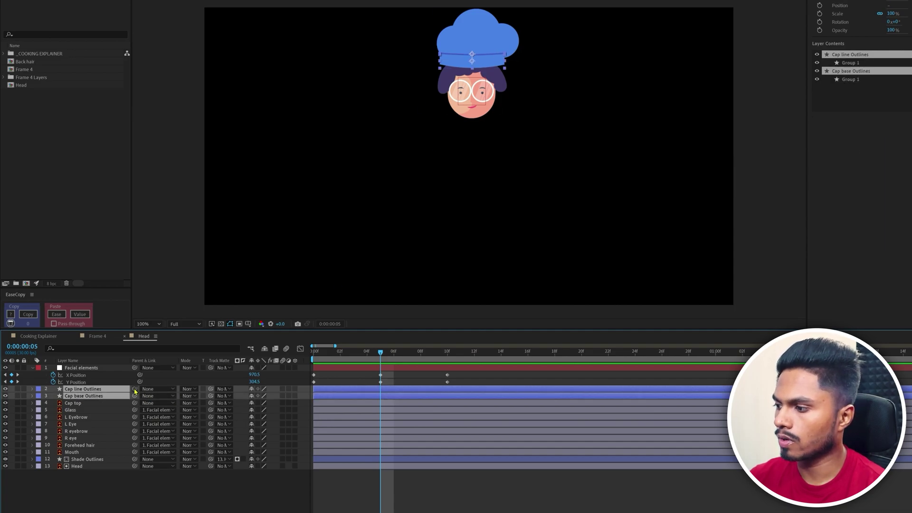
- Parent the Cap line Outlines and Cap base Outlines layers to the Facial elements null and preview the cap's movement
drag(87, 376, 83, 369)
drag(347, 351, 313, 358)
key(space)
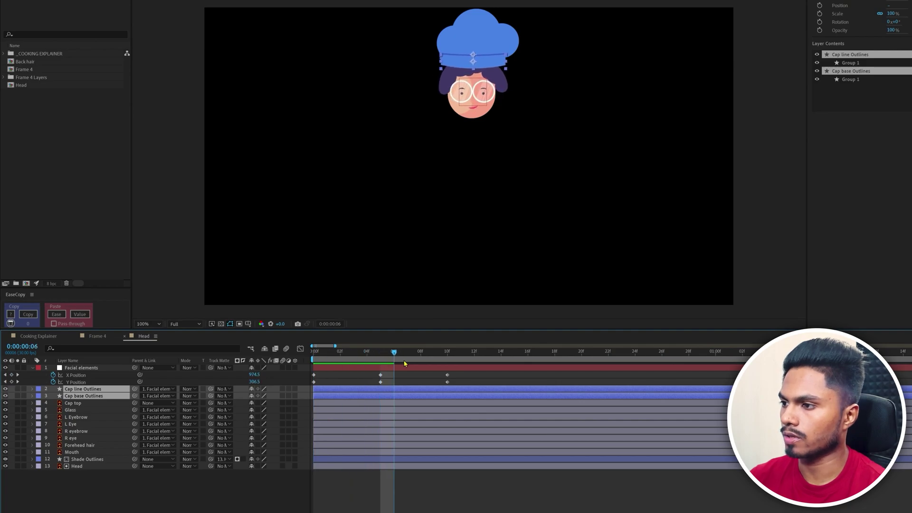
drag(379, 364, 447, 369)
key(F2)
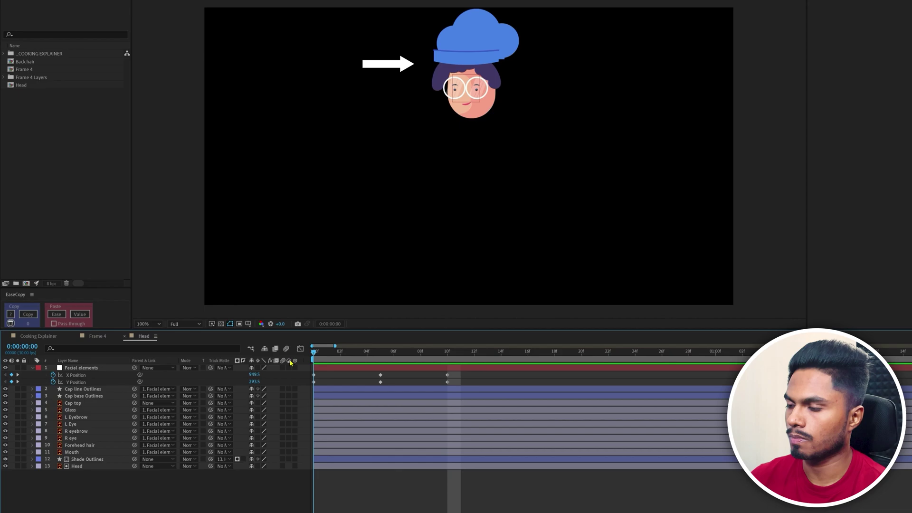
key(Home)
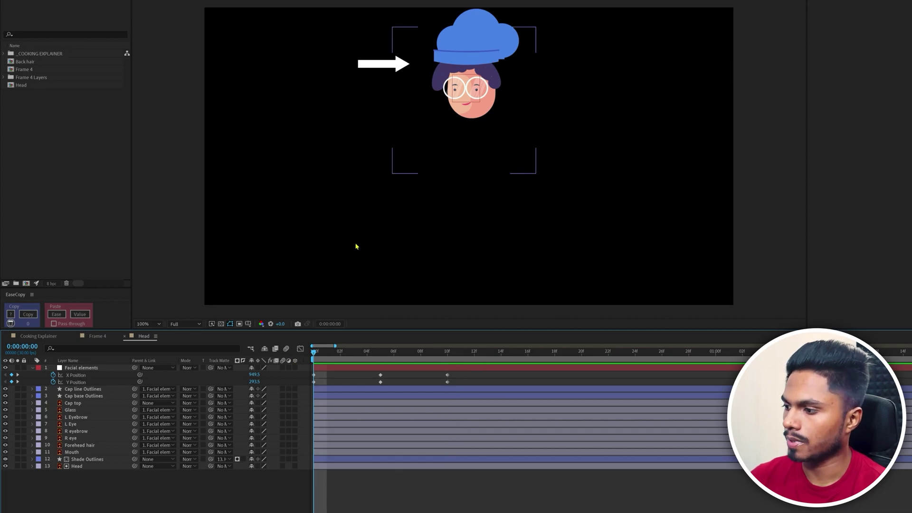
- Add Position keyframes to Cap line Outlines and Cap base Outlines at the first frame, 0:00:00:05 and 0:00:00:10
click(90, 390)
shift+click(97, 395)
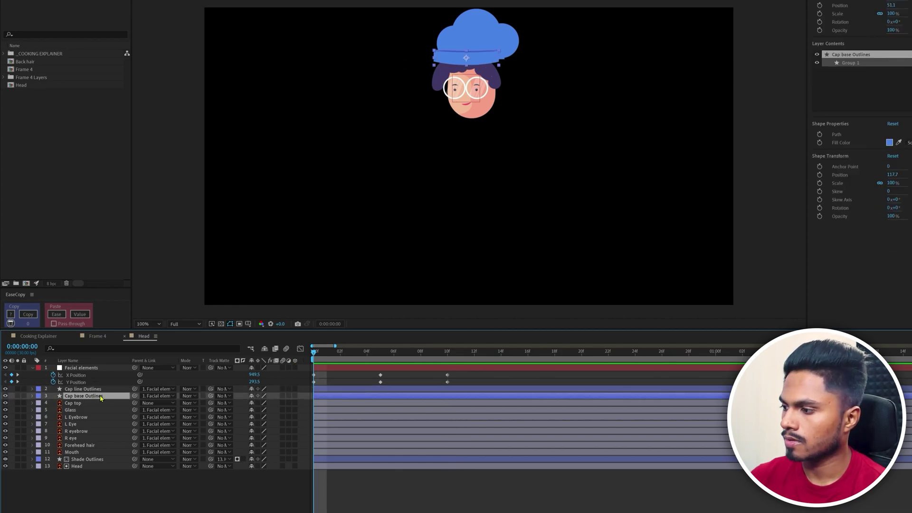
key(p)
click(53, 397)
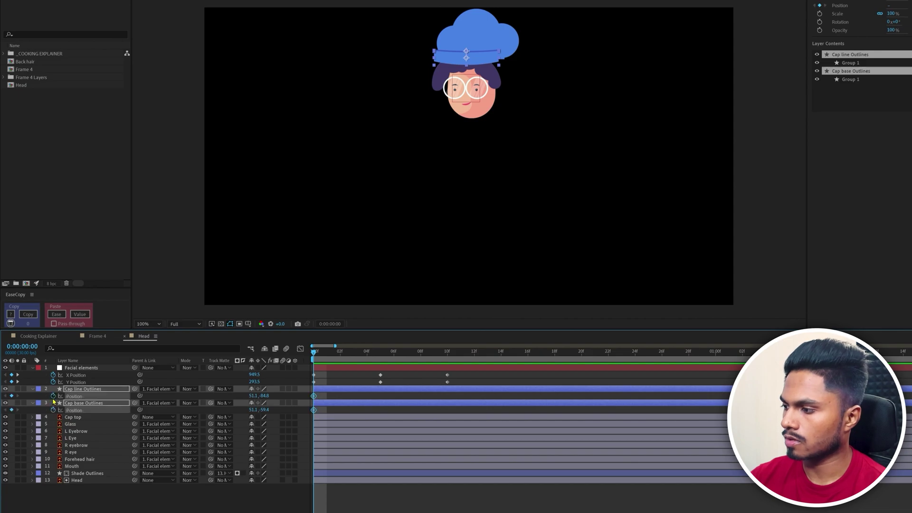
key(k)
click(12, 396)
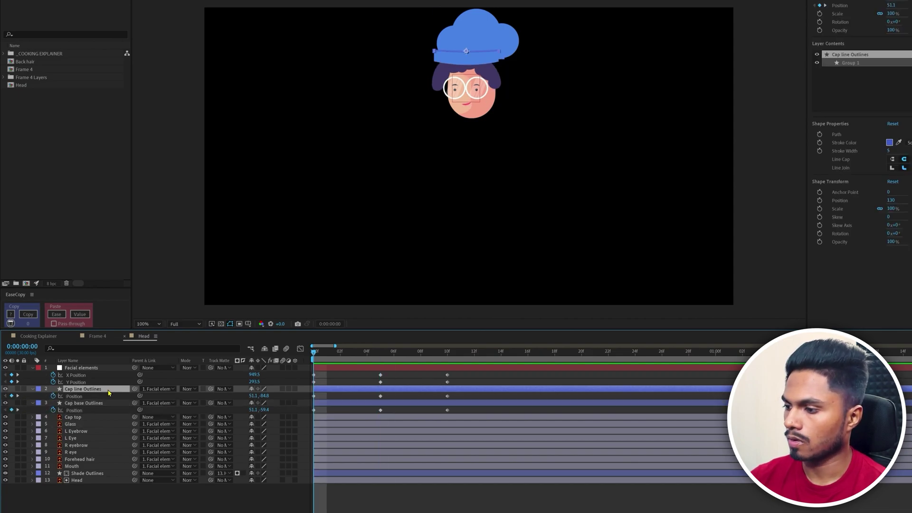
- Shift Cap line and Cap base Outlines horizontally to X 67.1 at the first frame and 23.1 at 0:00:00:10, and preview the result
shift+click(108, 402)
key(shift+Right)
key(Right)
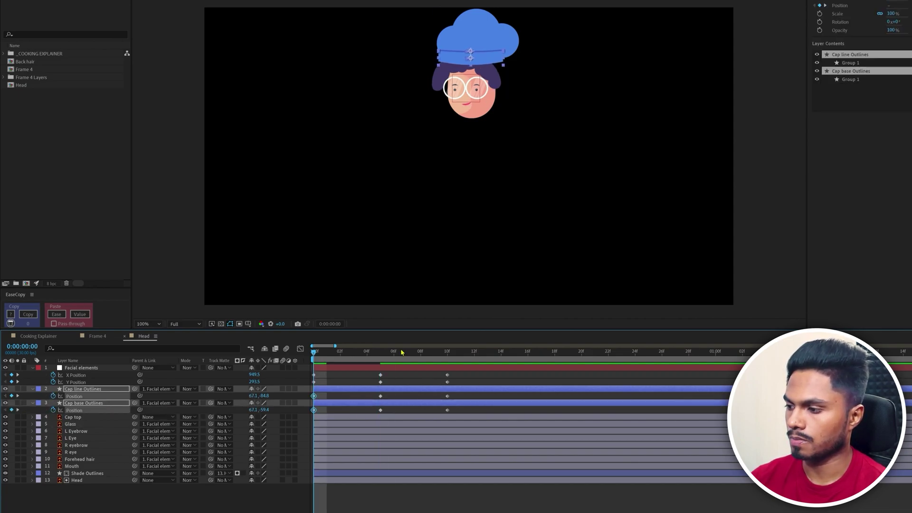
click(448, 352)
key(shift+Left)
key(shift+Left)
key(shift+Left)
key(shift+Right)
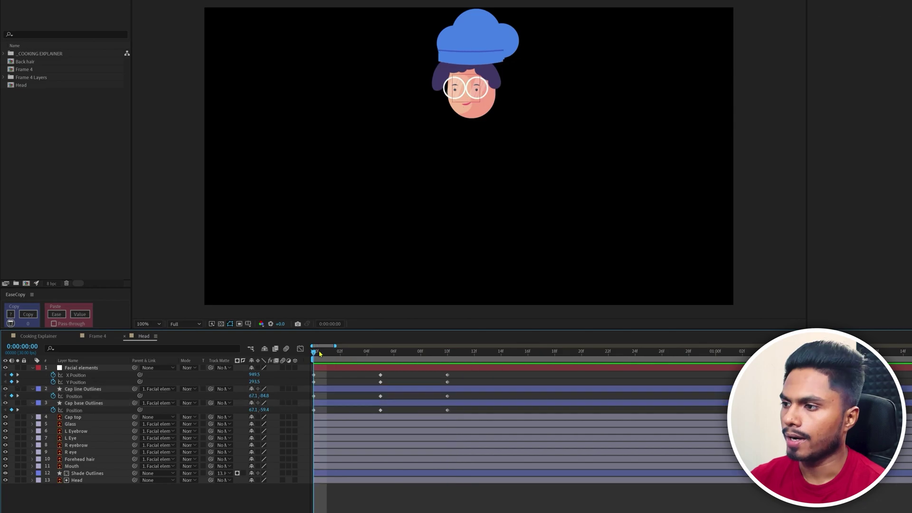
drag(317, 353, 394, 353)
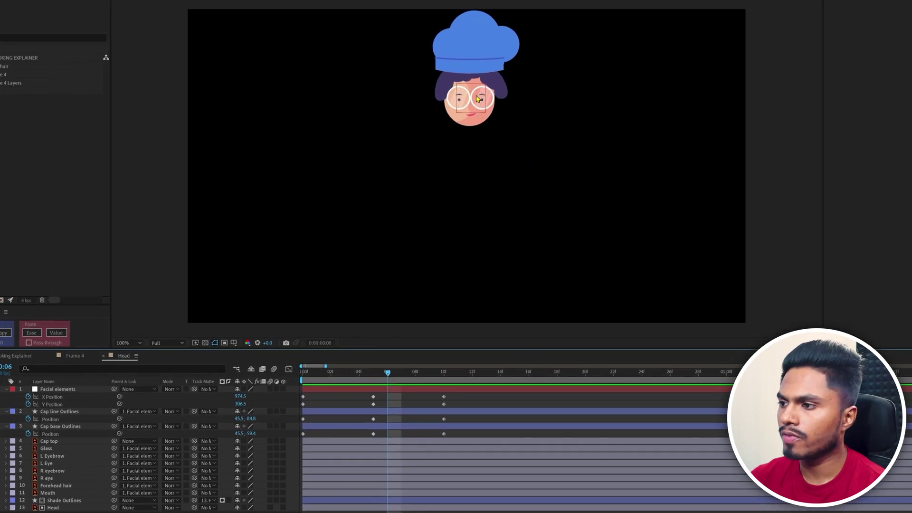
click(472, 53)
click(462, 70)
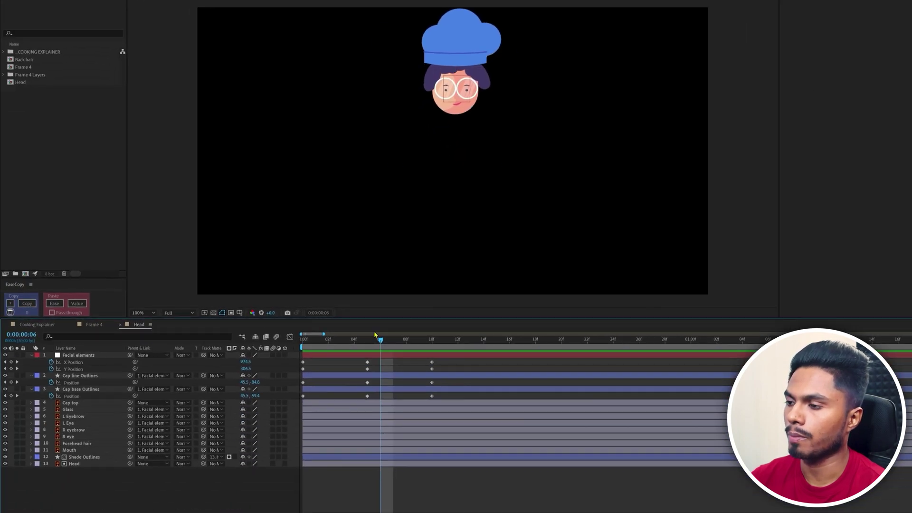
- Enable Path keyframing for the Cap line Outlines and Cap base Outlines shapes at the first frame
key(Home)
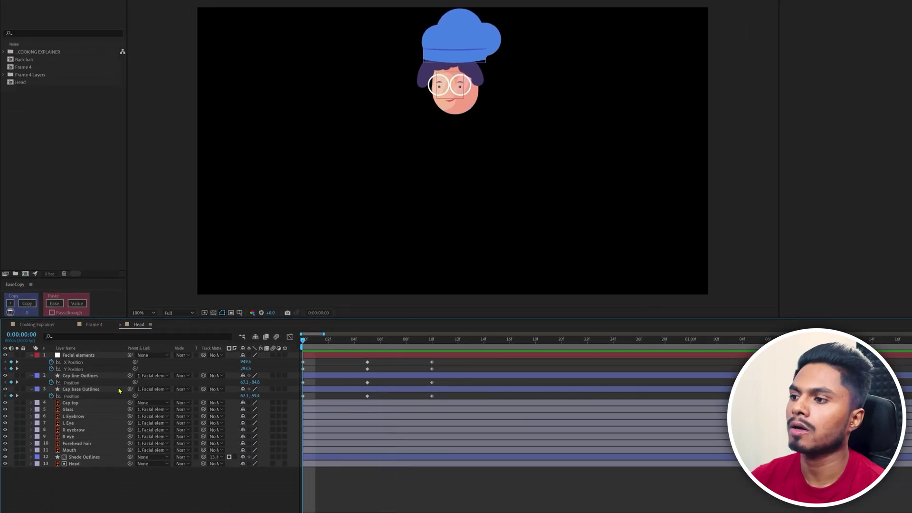
click(94, 376)
shift+click(90, 389)
double_click(32, 376)
click(38, 383)
click(45, 389)
click(52, 396)
click(65, 403)
click(38, 470)
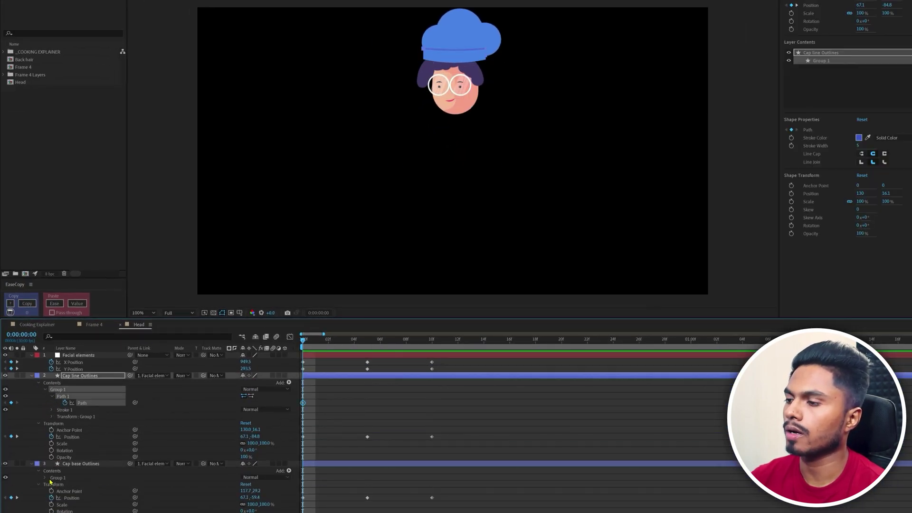
click(45, 478)
click(52, 484)
click(65, 491)
- Add Path keyframes to Cap line Outlines and Cap base Outlines at 0:00:00:05 and 0:00:00:10
key(u)
click(334, 400)
key(u)
key(k)
click(11, 382)
click(11, 403)
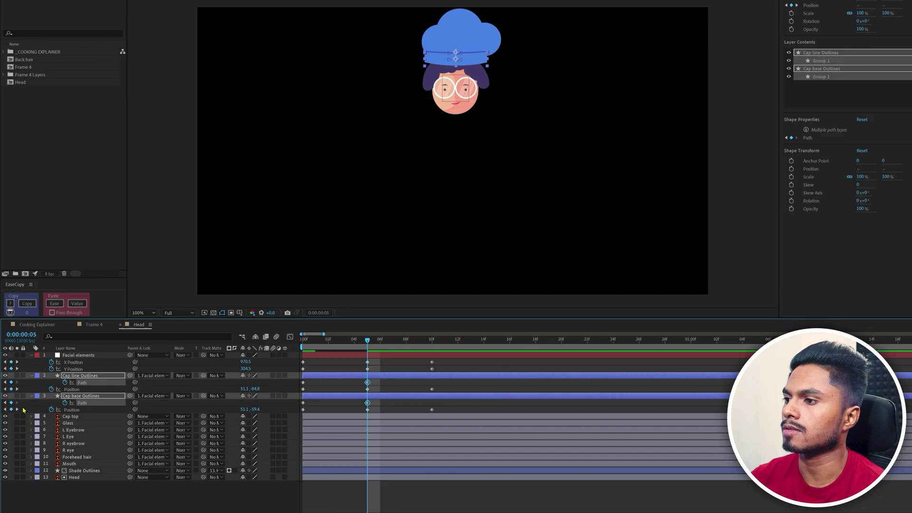
key(k)
click(11, 402)
- Reshape the Cap line Outlines path at the first frame so the line arches upward
key(j)
key(j)
click(398, 392)
click(85, 376)
scroll(469, 34, up, 2)
drag(451, 108, 452, 91)
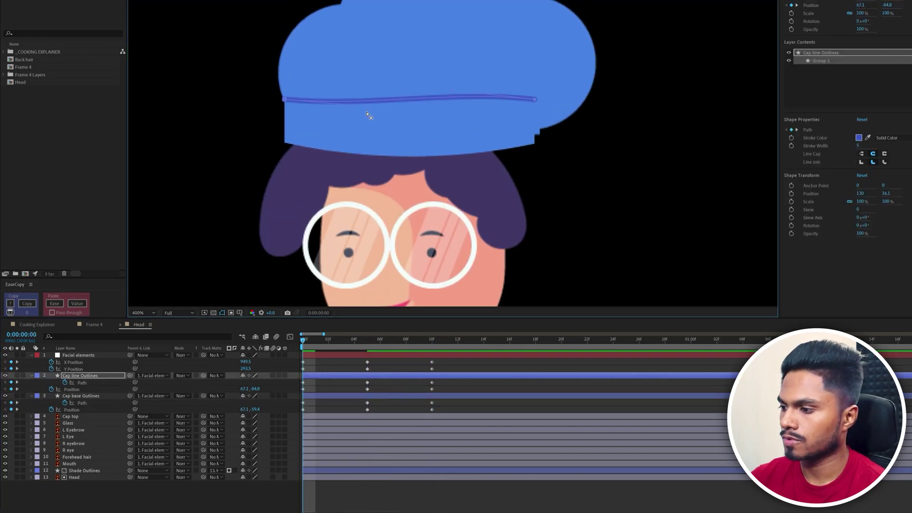
drag(365, 107, 365, 81)
drag(453, 89, 453, 84)
drag(366, 80, 366, 78)
- Reshape the Cap base Outlines path at the first frame so its lower edge arches upward parallel to the cap line
click(84, 403)
click(534, 143)
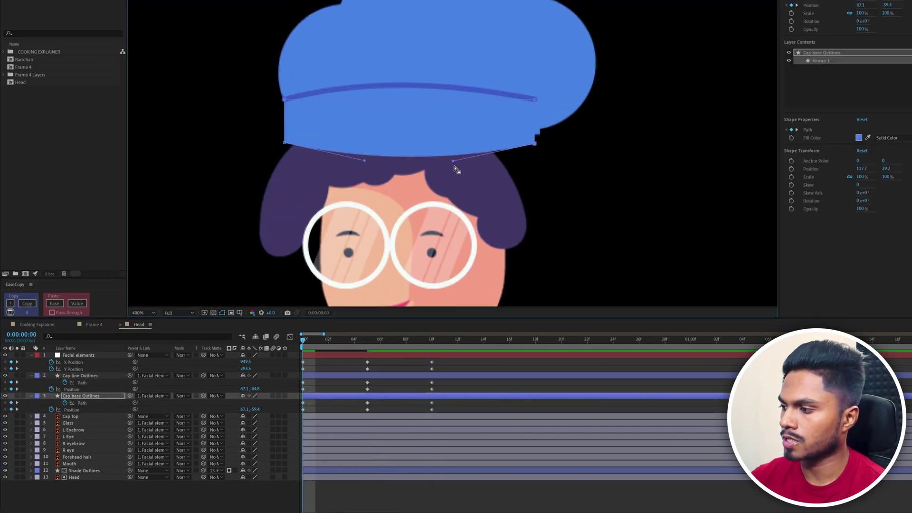
drag(452, 161, 459, 123)
drag(364, 160, 355, 135)
drag(459, 122, 456, 130)
drag(355, 136, 354, 133)
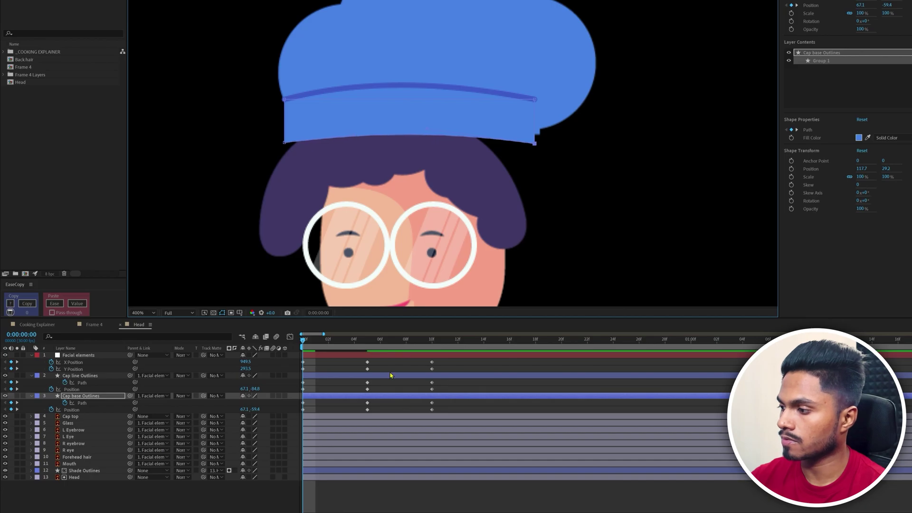
- Reshape the lower edge of the Cap base Outlines path at 0:00:00:10 into a deeper downward curve
key(k)
key(k)
drag(361, 183, 350, 204)
drag(450, 184, 481, 190)
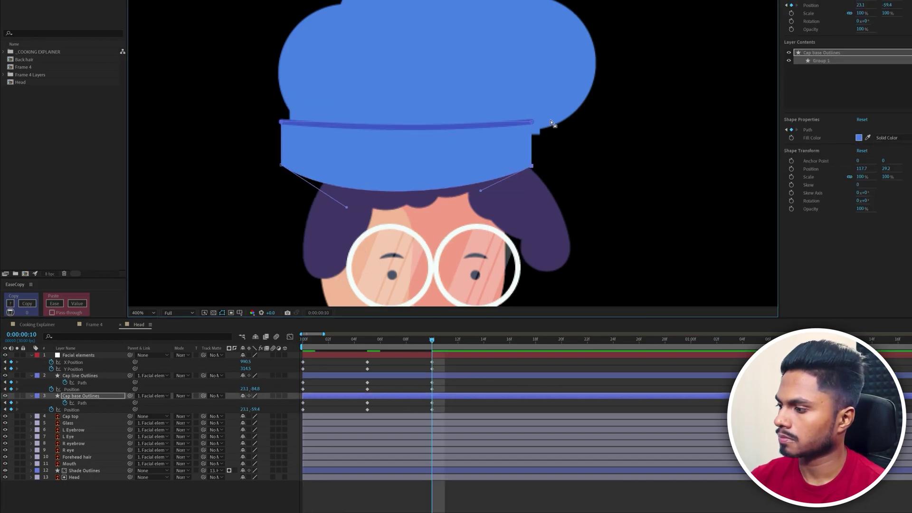
- Reshape the Cap line Outlines path at 0:00:00:10 so the line curves downward
click(436, 384)
click(82, 382)
drag(451, 131, 479, 133)
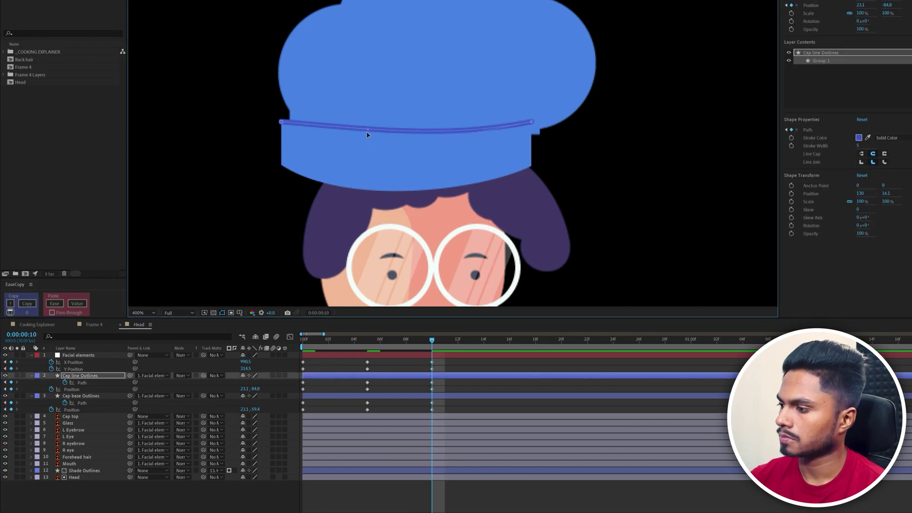
- Draw a circle about 153 px wide over the middle of the cap top with the Ellipse tool at 0:00:00:05
key(comma)
click(448, 88)
mouse_move(448, 88)
mouse_down()
mouse_move(475, 77)
mouse_move(477, 64)
mouse_move(437, 84)
mouse_up()
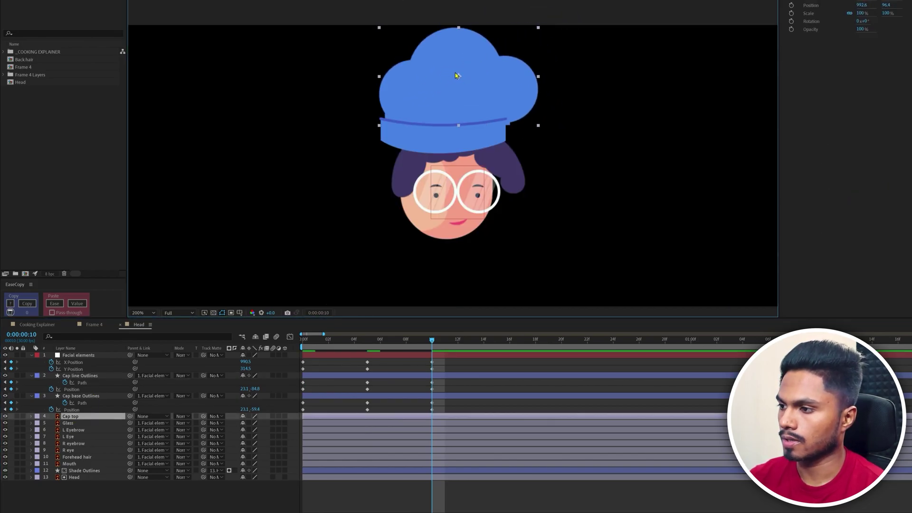
click(369, 347)
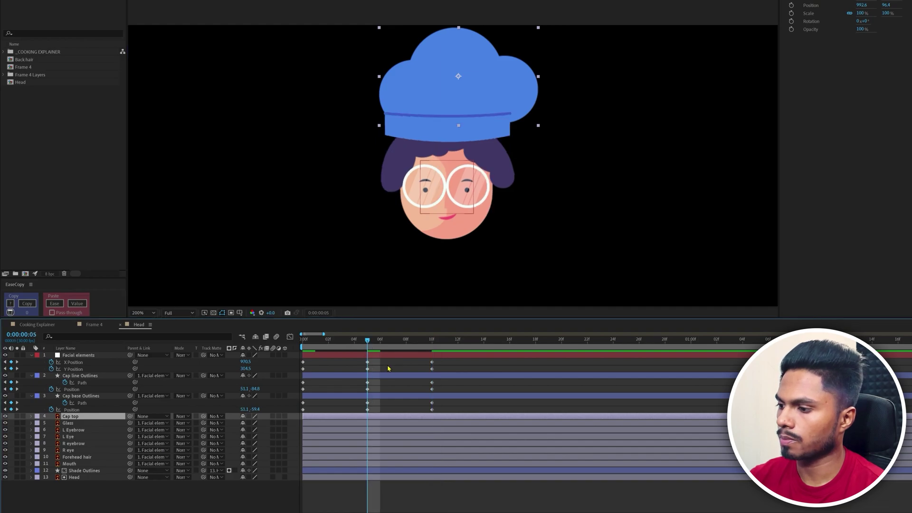
click(409, 386)
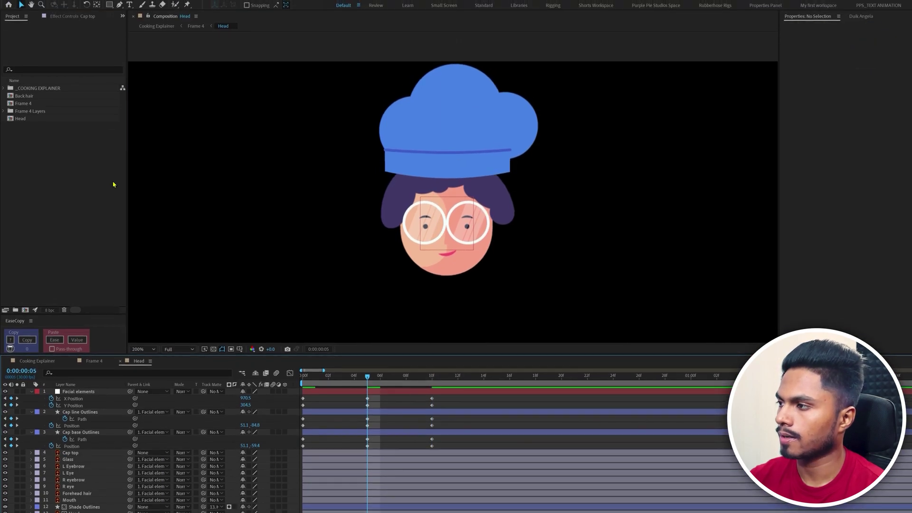
click(109, 4)
click(138, 30)
drag(458, 117, 461, 157)
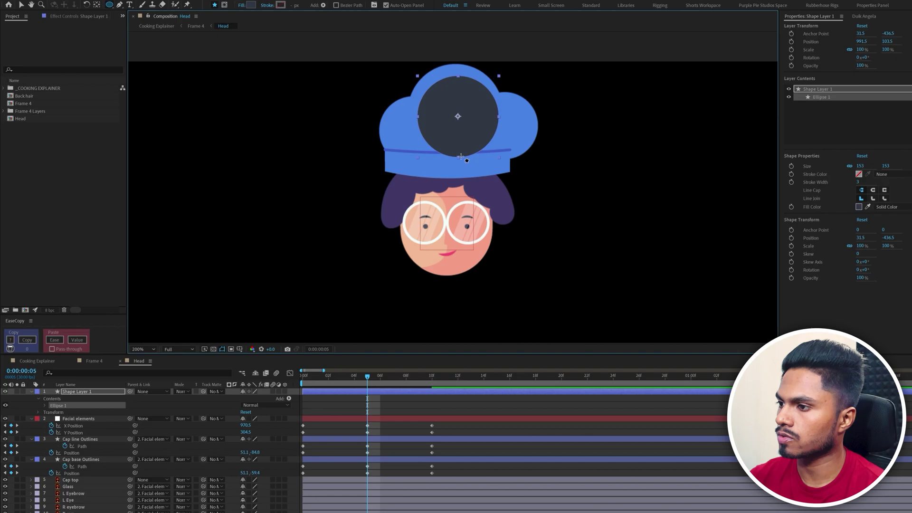
- Change the new circle's fill to the cap's blue by sampling it from the composition
click(250, 5)
click(667, 195)
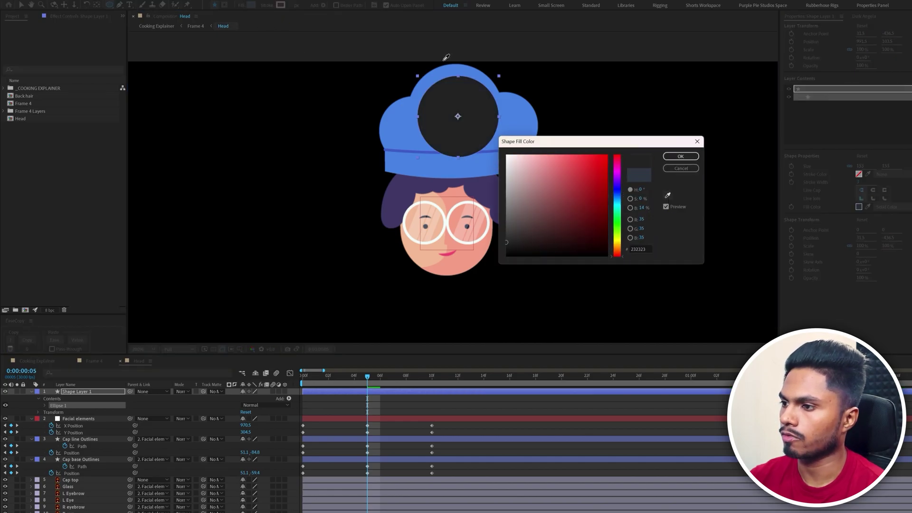
click(439, 140)
click(680, 157)
- Move the circle's shape layer directly above the Cap top layer and rename it C1
drag(83, 391, 102, 475)
key(Return)
text(C1)
key(Return)
- Fit the C1 circle over the cap's middle puff by moving it to 985.5, 90 and scaling it to 113.1%
drag(477, 122, 478, 115)
drag(499, 69, 503, 66)
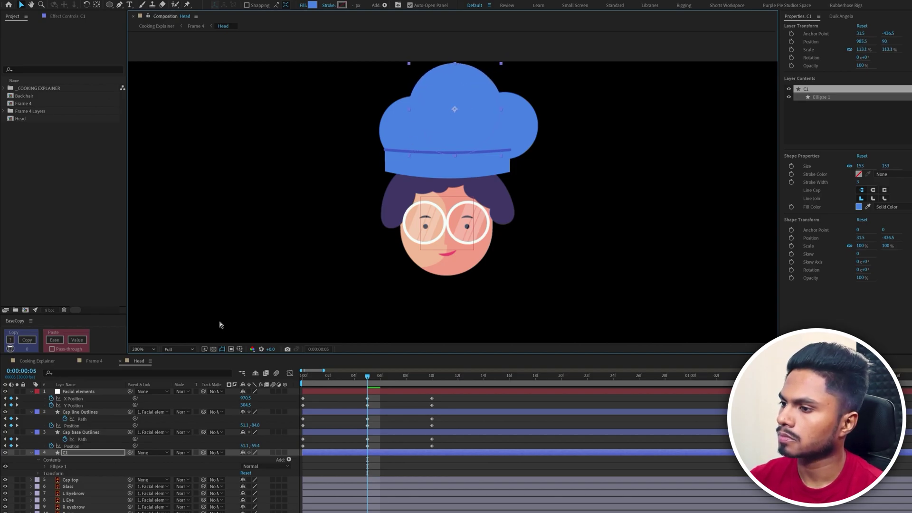
click(54, 459)
- Duplicate the C1 circle twice, fitting one copy over the cap's left puff and the other, at 73.9% scale, over the right puff
click(66, 453)
key(ctrl+d)
drag(454, 114, 413, 139)
drag(459, 89, 445, 101)
drag(419, 134, 530, 112)
key(ctrl+d)
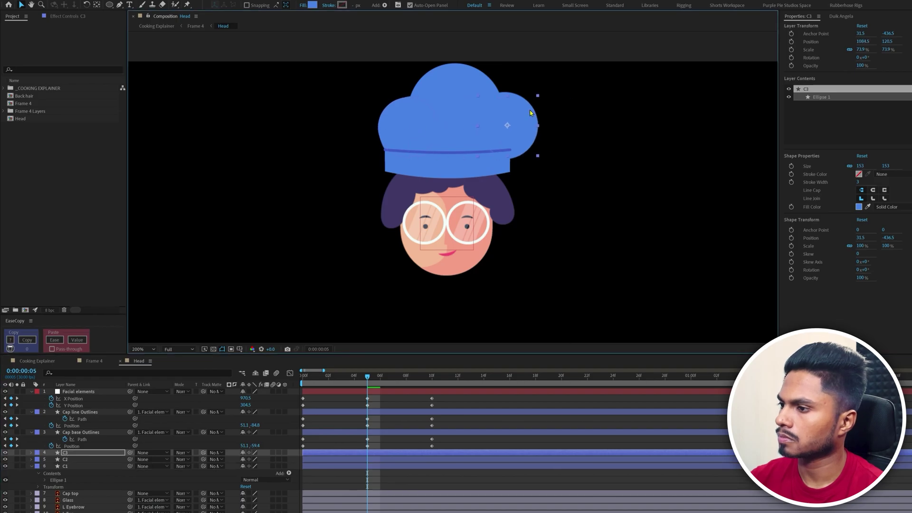
- Scale the C3 circle to 83.7% to cover the cap's right puff, and delete the original Cap top layer
click(530, 107)
click(525, 113)
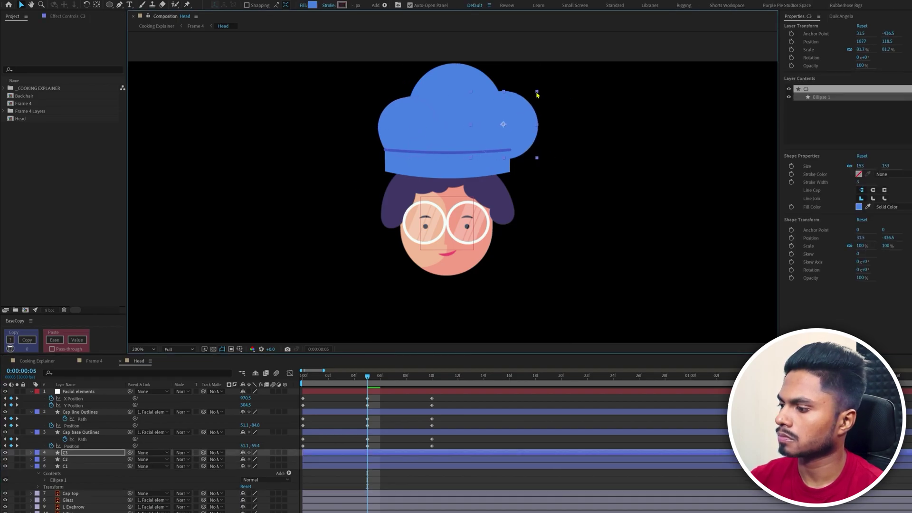
click(93, 493)
key(Delete)
key(u)
key(u)
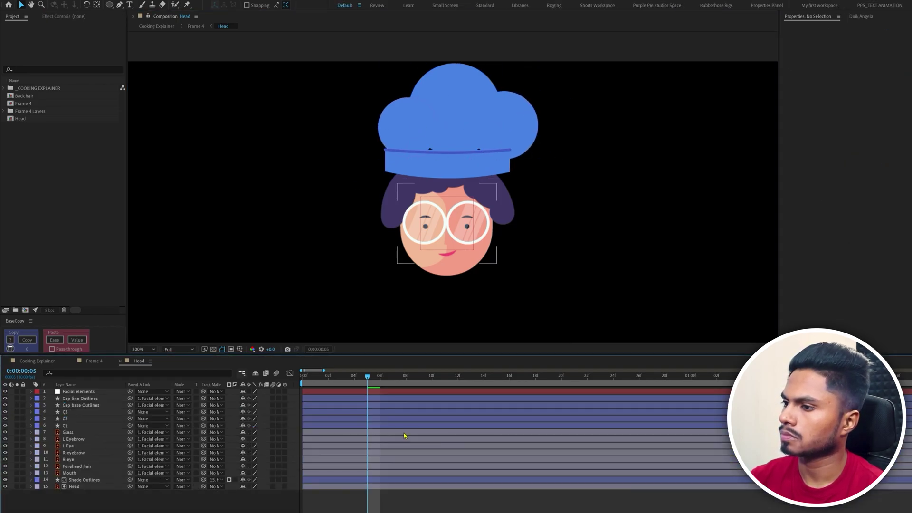
- Parent the C1, C2 and C3 circle layers to the Facial elements null
click(71, 452)
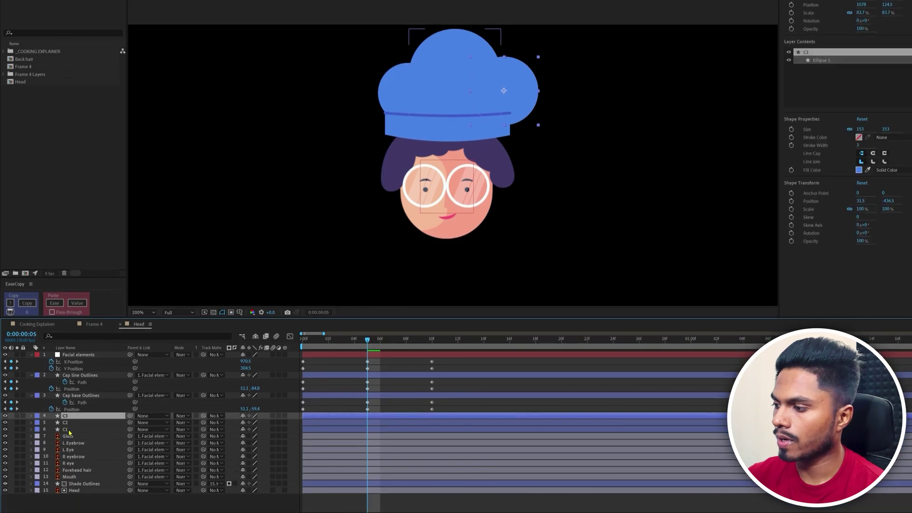
shift+click(93, 429)
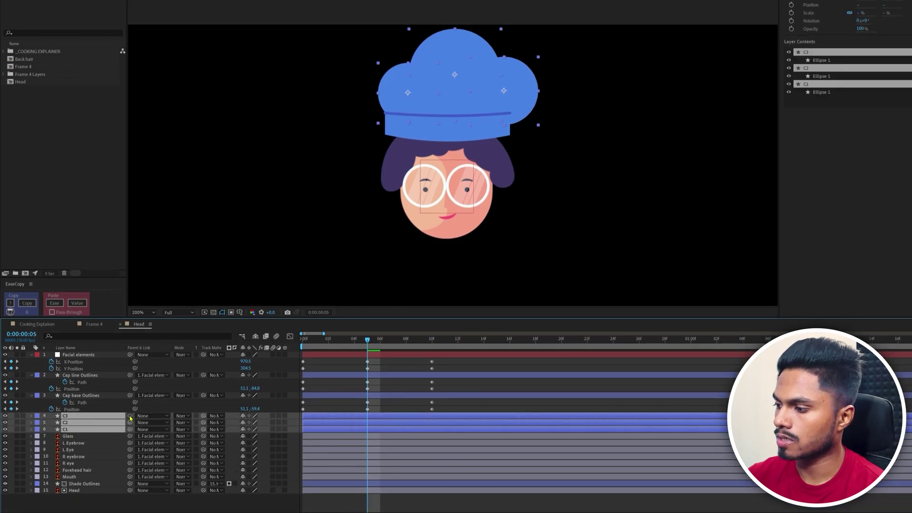
drag(84, 352, 80, 355)
- Separate the Position dimensions of C1, C2 and C3 and keyframe their X and Y positions at frame 5
click(67, 415)
shift+click(67, 430)
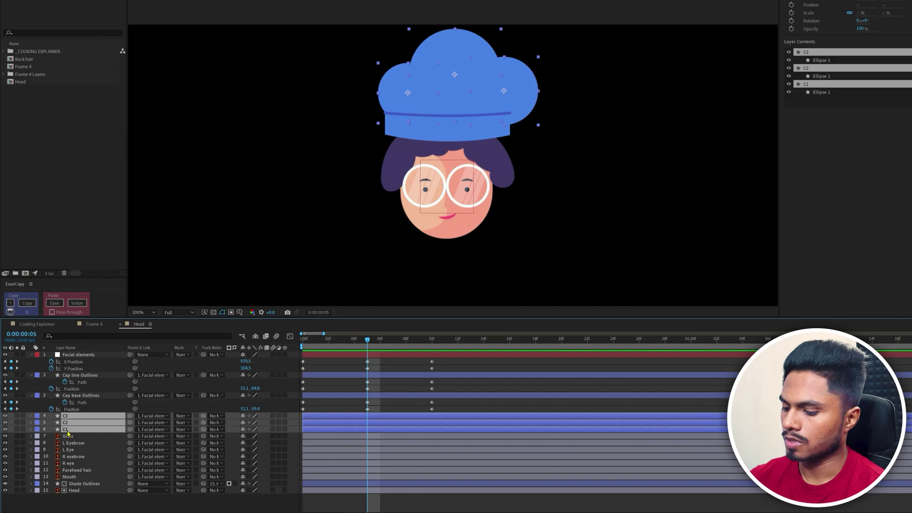
key(p)
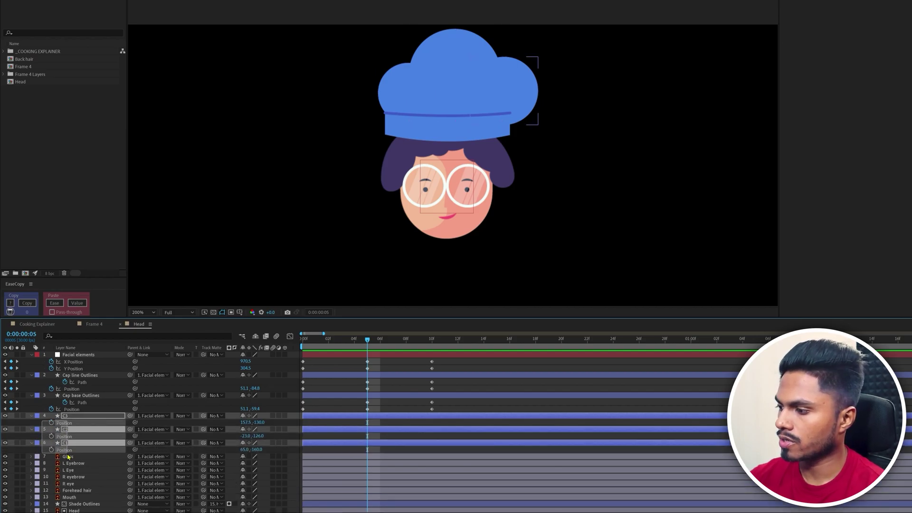
right_click(68, 450)
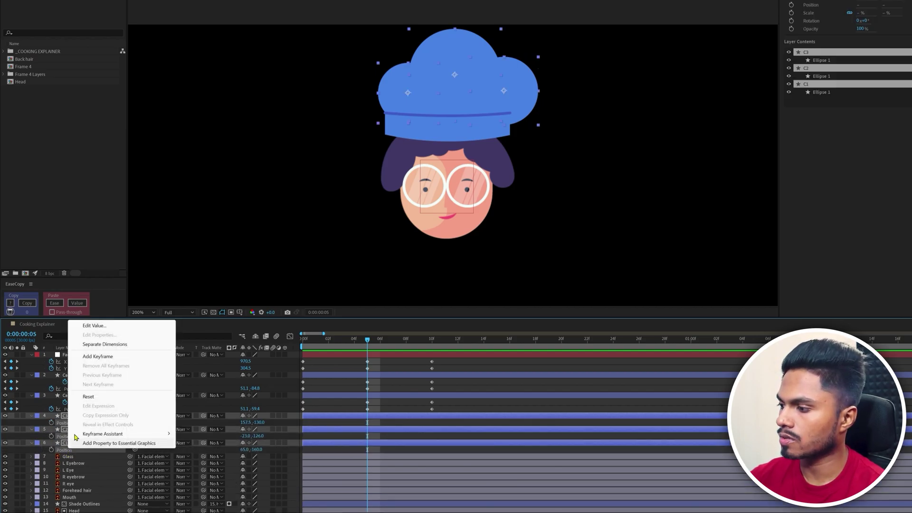
click(107, 344)
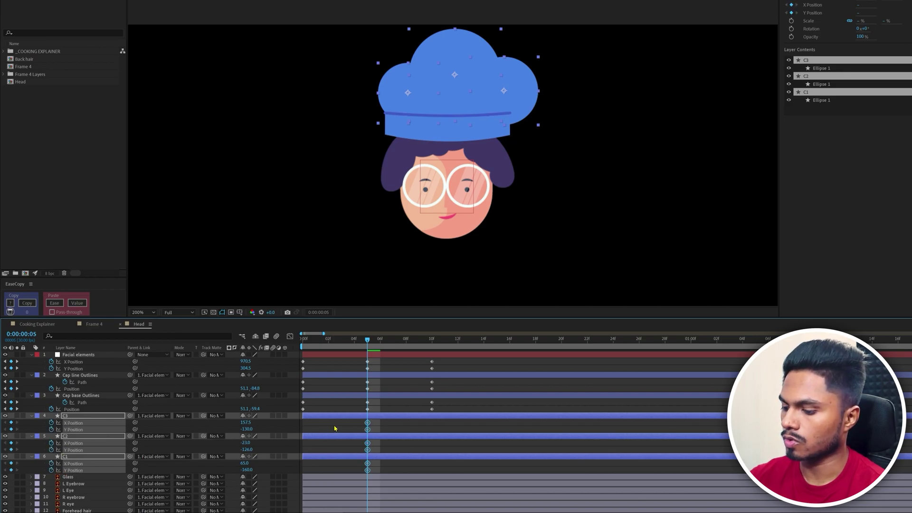
- At frame 0, lower the three circles, keyframing Y Position at -124.5 for C3, -120.5 for C2 and -154.5 for C1
key(Home)
click(119, 429)
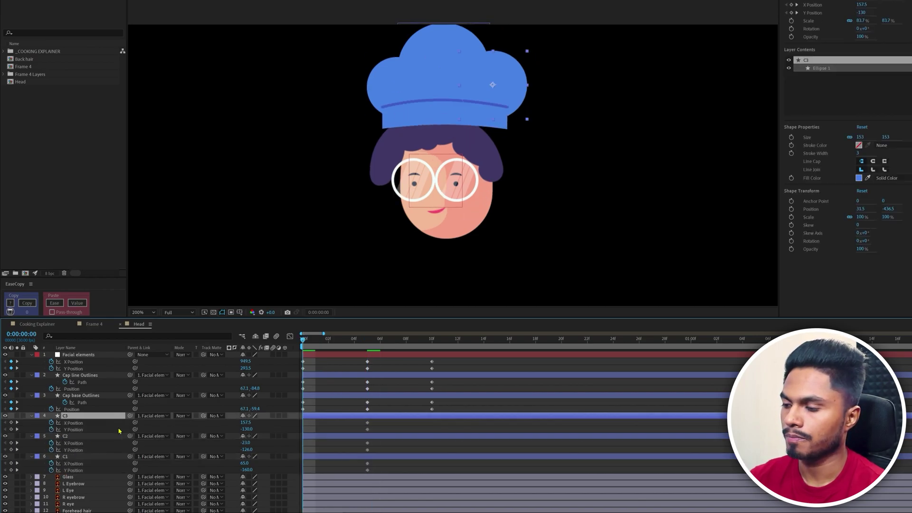
ctrl+click(86, 449)
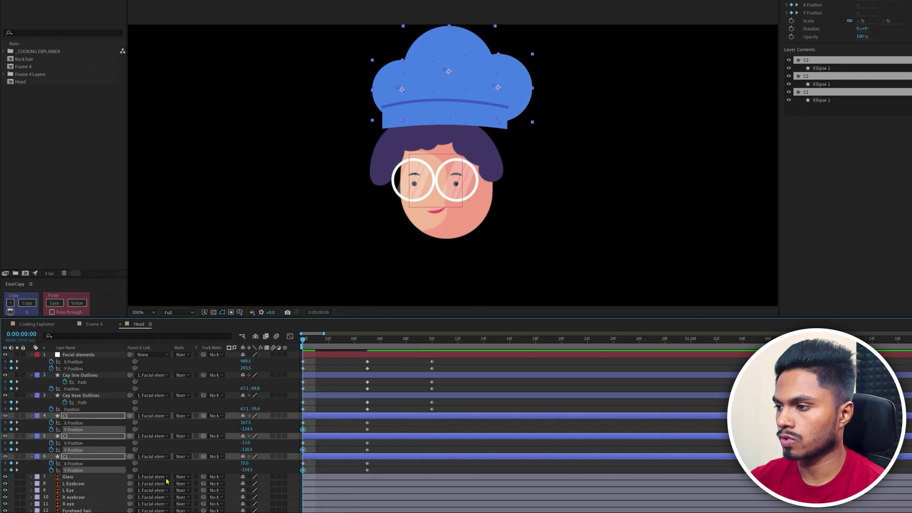
- Adjust the circles' X Position at frame 0 to 170.5 for C3, -7 for C2 and 81 for C1
click(303, 463)
click(315, 415)
key(Left)
key(Left)
key(Left)
key(Left)
key(Left)
key(Left)
key(Left)
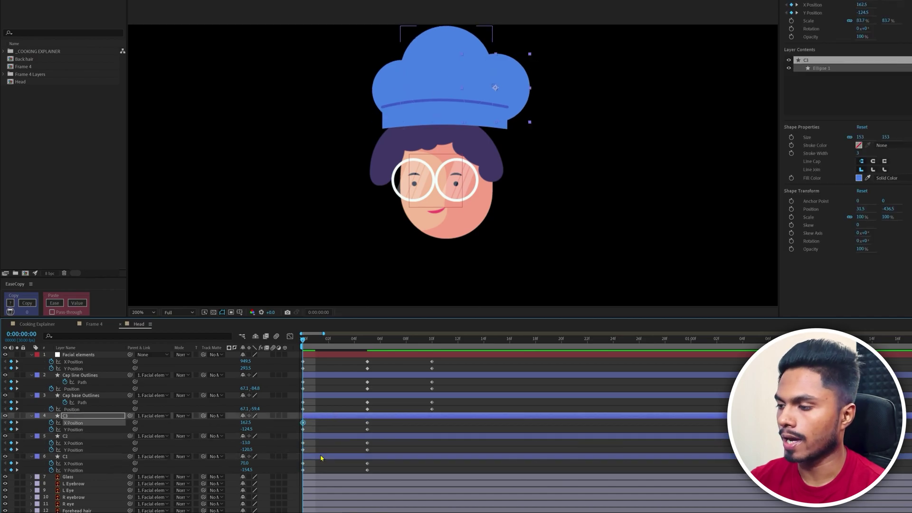
shift+click(320, 457)
click(87, 415)
shift+click(87, 457)
key(Right)
key(Right)
key(Right)
key(Right)
key(Right)
key(Right)
key(Right)
key(Right)
key(Right)
key(Right)
key(Right)
key(Right)
click(88, 436)
click(508, 89)
click(352, 436)
click(351, 416)
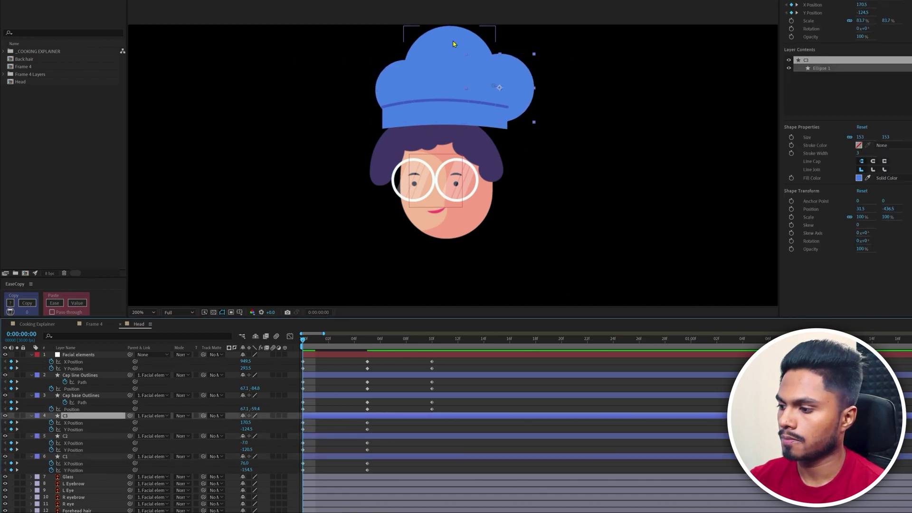
click(452, 45)
- At frame 10, shift all three cap circles left and slightly up, keyframing C3 at X 102.5, Y -130.5
click(433, 339)
click(380, 416)
shift+click(380, 457)
key(shift+Left)
key(shift+Left)
key(shift+Left)
key(shift+Left)
key(shift+Left)
key(shift+Left)
key(shift+Left)
key(shift+Left)
key(shift+Left)
key(shift+Left)
key(shift+Left)
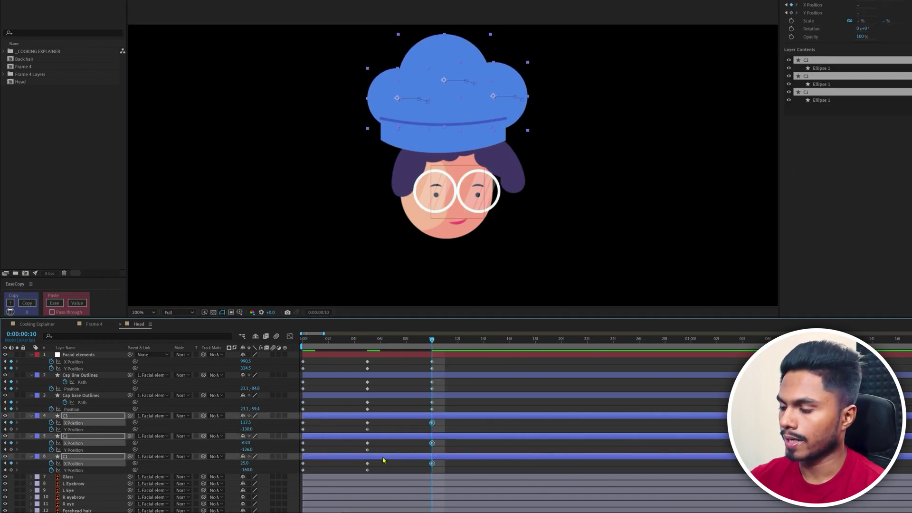
key(shift+Up)
key(shift+Down)
key(Up)
- Refine the frame 10 circle spacing by setting X Position to -63 for C2 and 20 for C1, and preview the cap motion
click(375, 90)
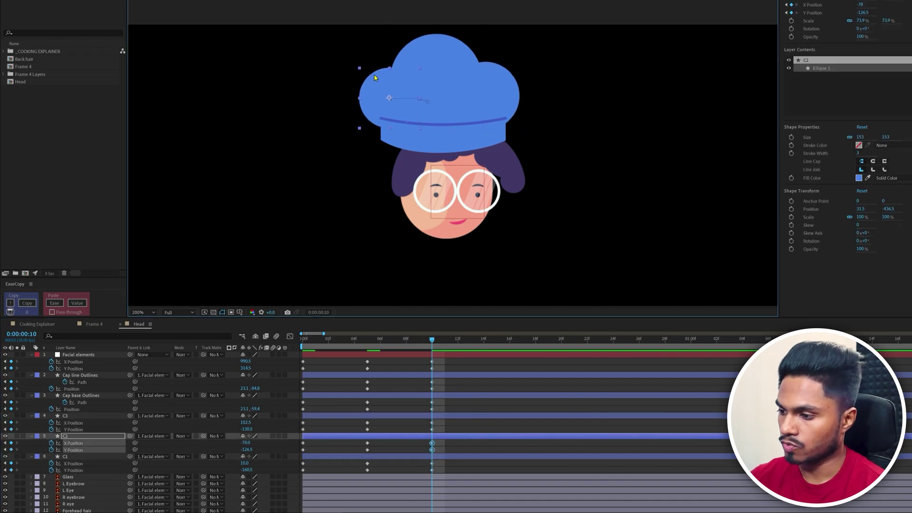
key(shift+Right)
key(shift+Right)
shift+click(454, 457)
click(422, 65)
key(shift+Right)
key(shift+Right)
click(380, 92)
shift+click(498, 88)
shift+click(450, 53)
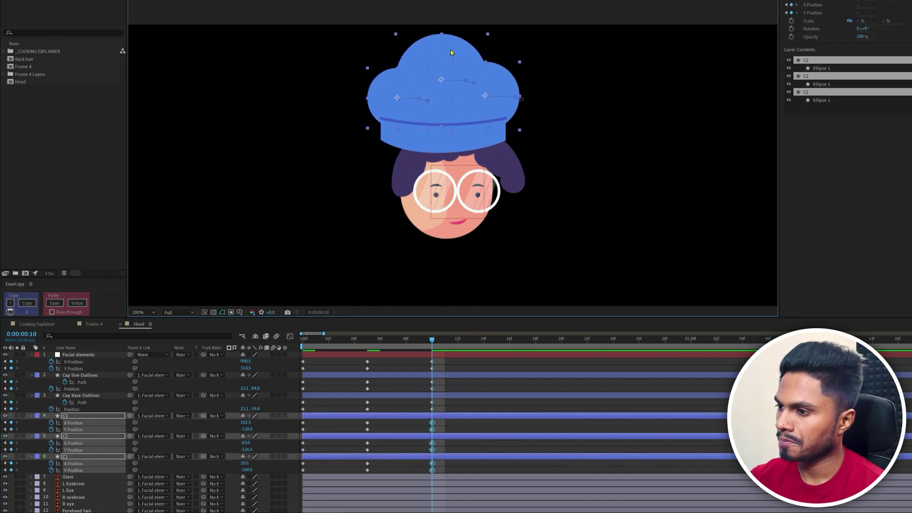
click(546, 166)
drag(432, 340, 303, 346)
mouse_move(367, 340)
mouse_down()
mouse_move(430, 359)
mouse_move(331, 358)
mouse_move(421, 352)
mouse_move(370, 349)
mouse_up()
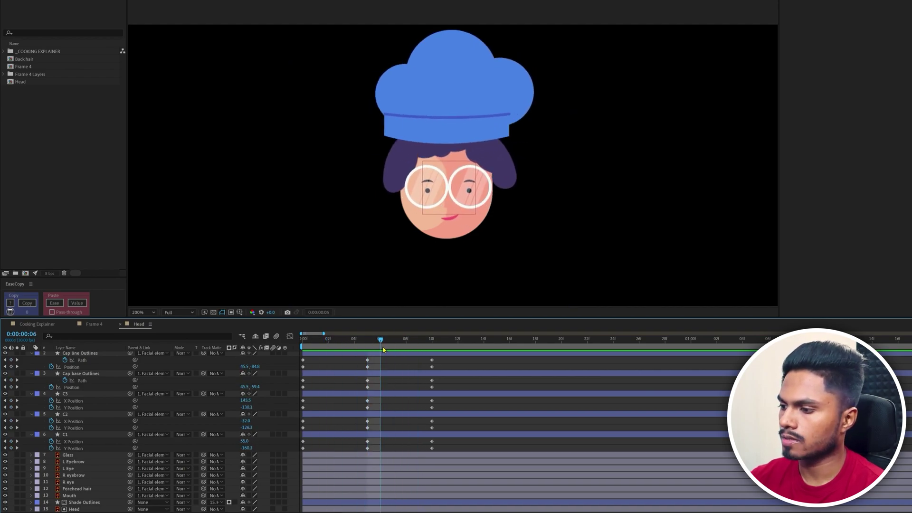
- Parent the Shade Outlines layer to Facial elements and scrub through the first frames to check the face shading
click(71, 502)
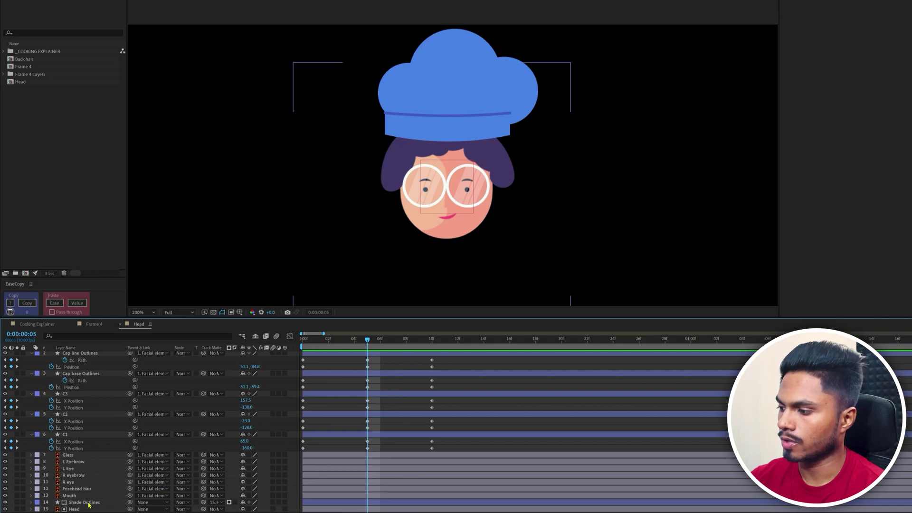
drag(97, 359, 94, 357)
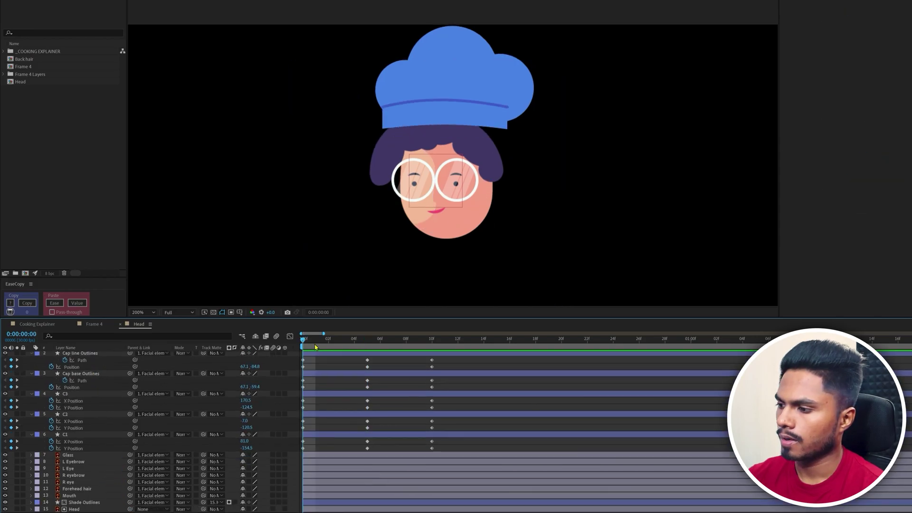
drag(315, 346, 373, 354)
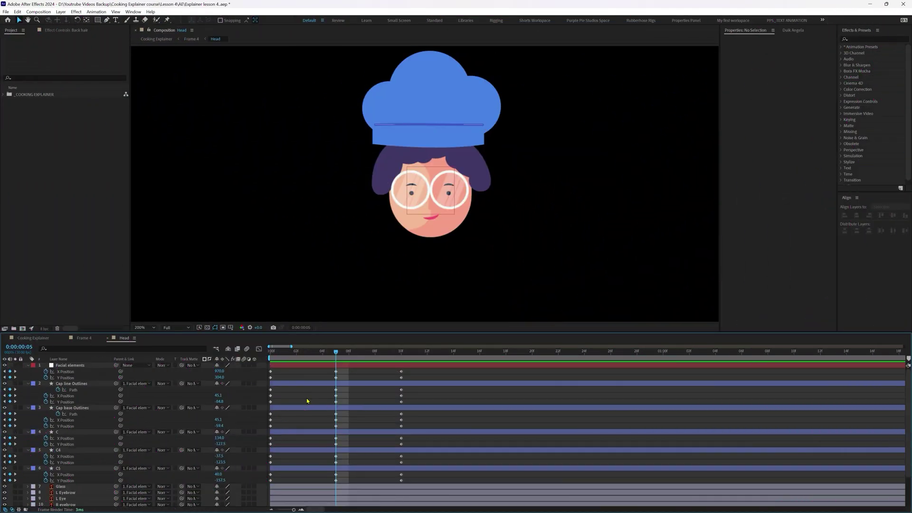
- In the Frame 4 composition, separate the Back hair layer's Position dimensions and keyframe X and Y at frame 5
click(84, 339)
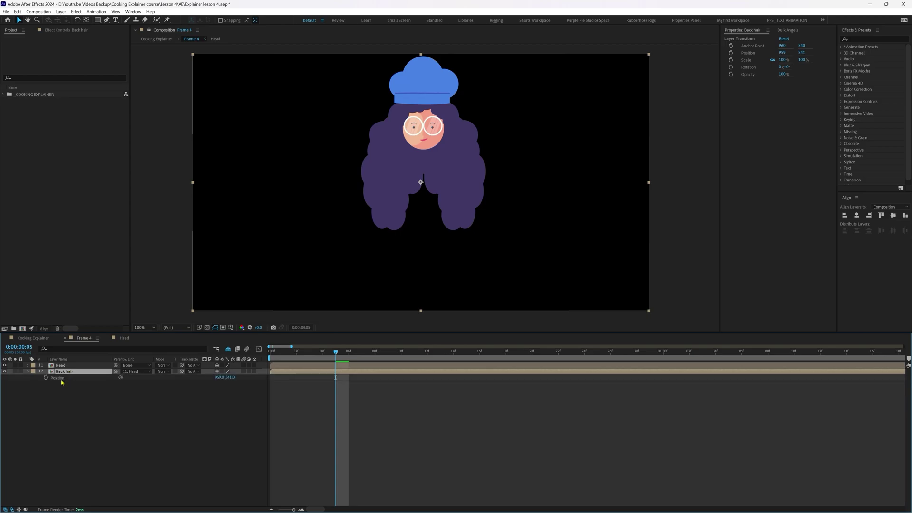
right_click(57, 379)
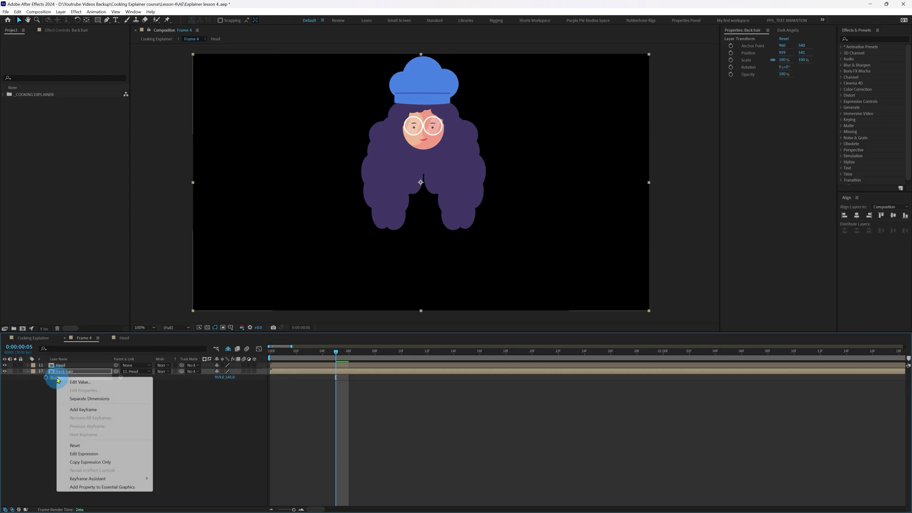
click(90, 389)
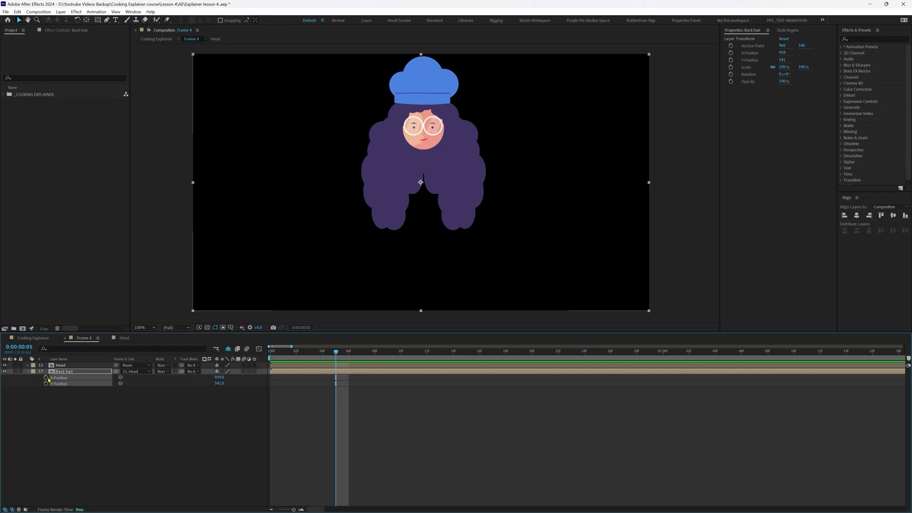
click(45, 378)
click(45, 384)
- At frame 0, offset the Back hair opposite to the face, keyframing X Position at 974 and Y Position at 544
drag(308, 352, 240, 360)
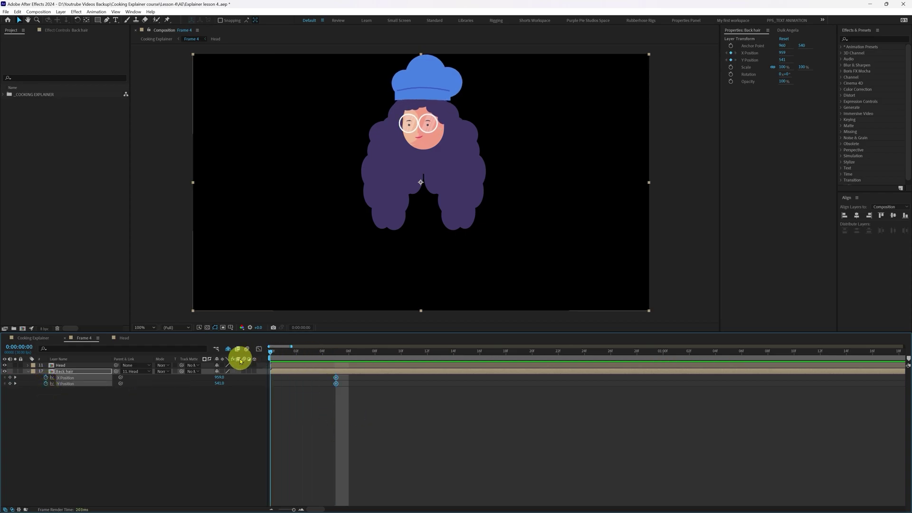
click(81, 374)
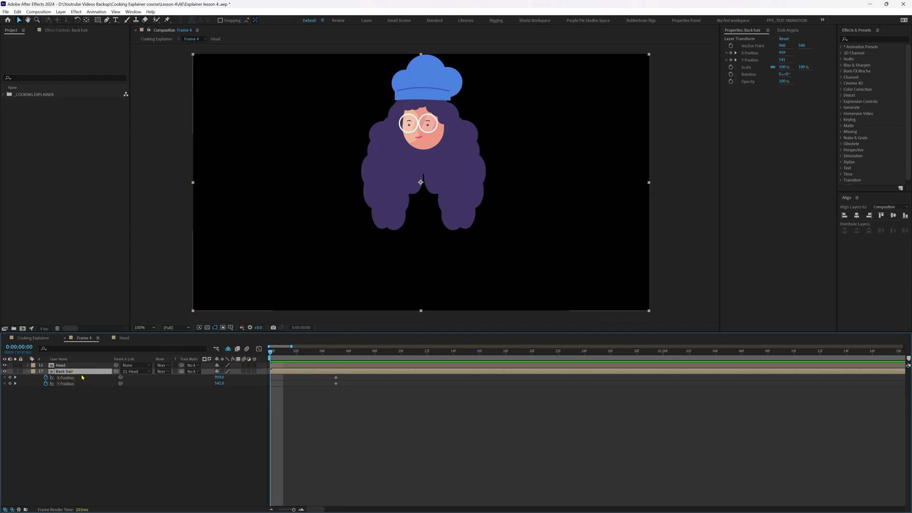
click(83, 377)
key(Right)
key(Right)
key(Right)
key(Right)
key(Right)
key(Right)
key(Right)
key(Right)
key(Right)
key(Right)
key(Right)
key(Right)
key(Right)
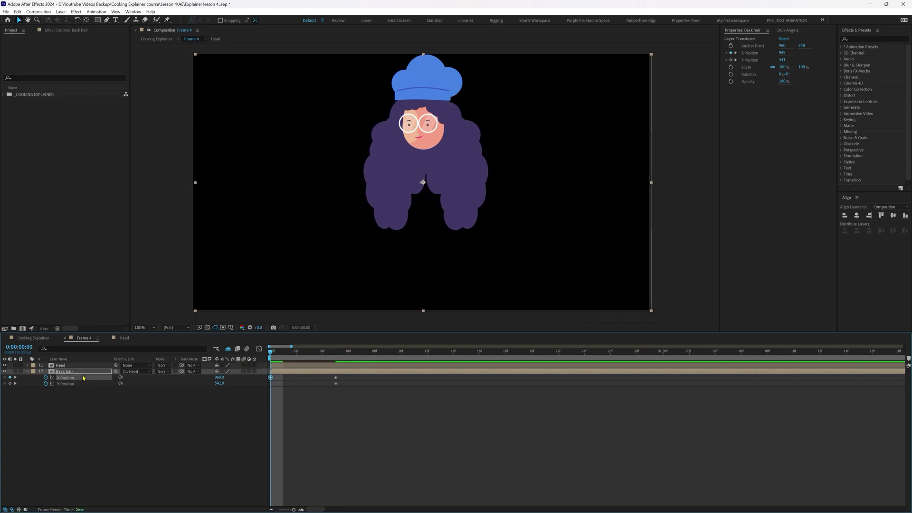
key(Right)
key(Down)
key(Right)
click(79, 407)
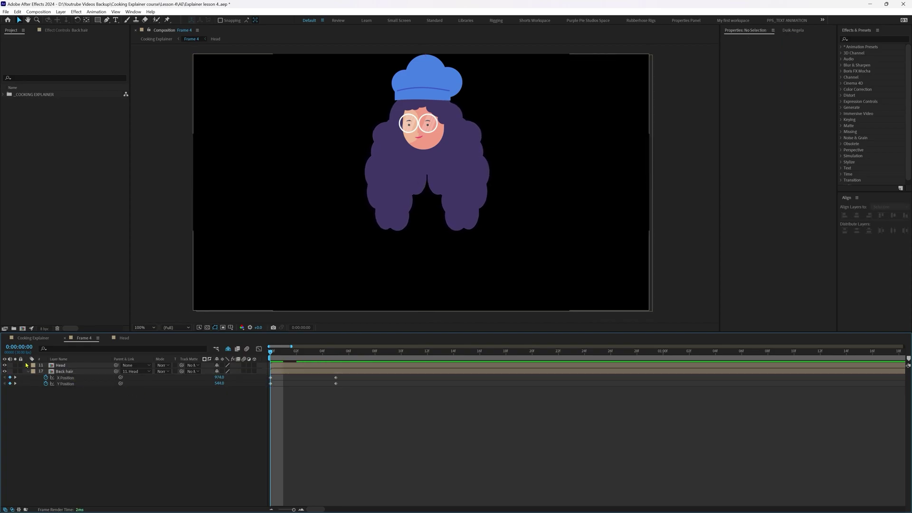
- At frame 10, keyframe the Back hair's X Position at 939 and move the layer slightly up
click(20, 347)
text(+10)
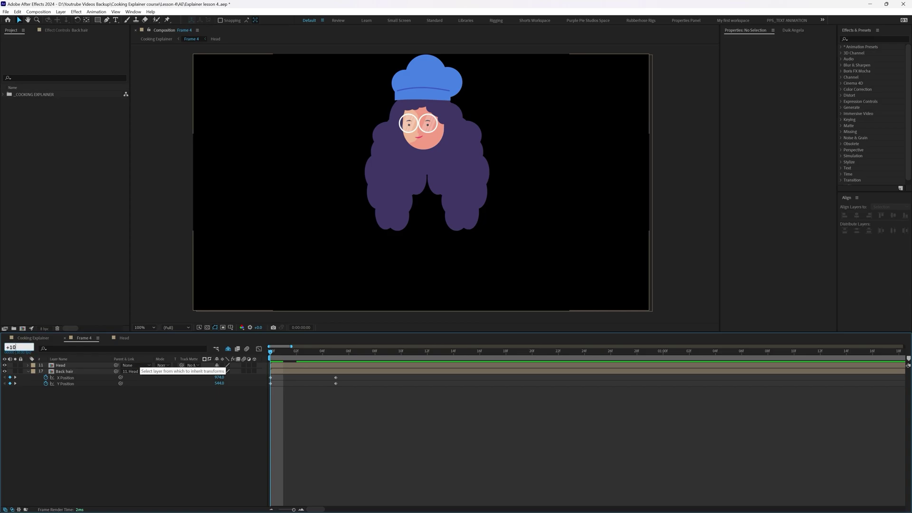
key(Return)
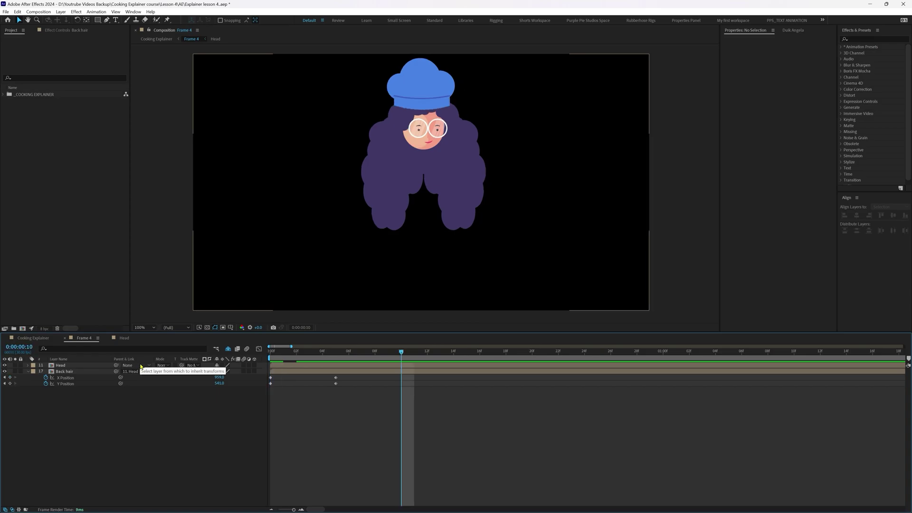
click(74, 373)
key(shift+Left)
key(shift+Left)
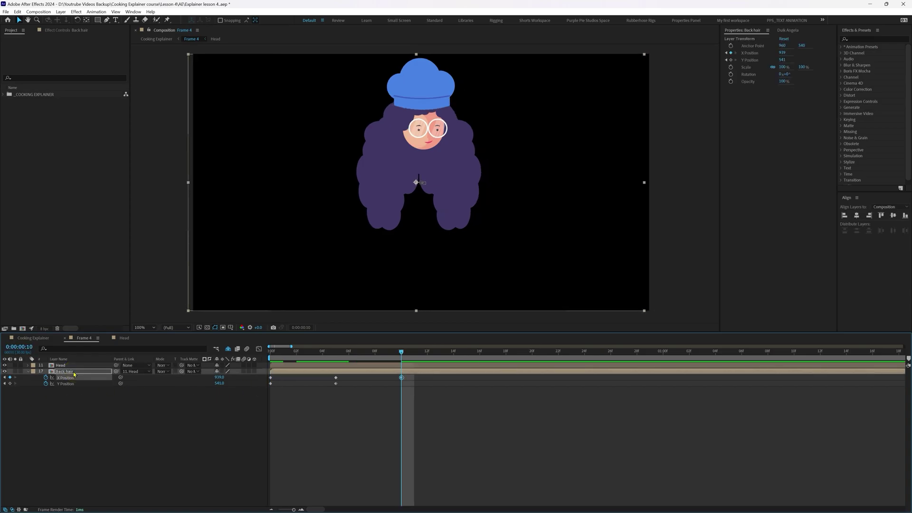
key(Up)
key(Up)
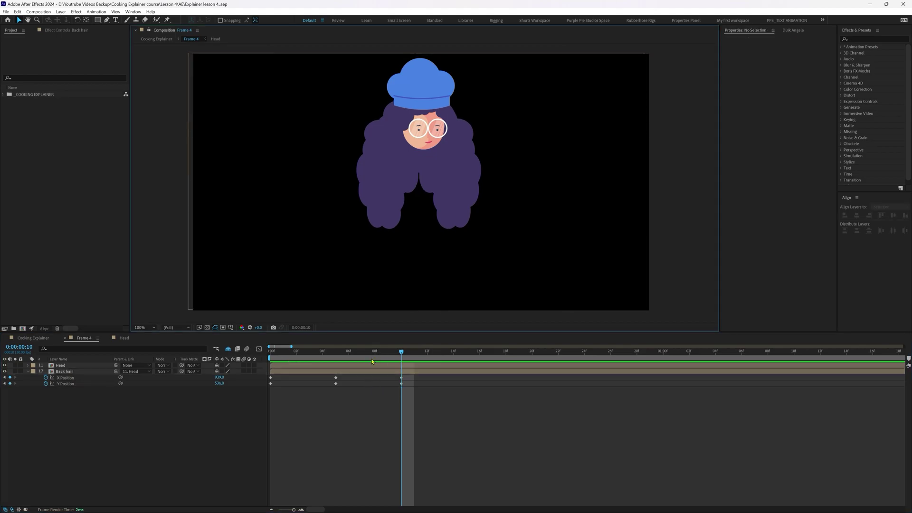
- Scrub the head turn to frame 3 and examine the face, cap and hair alignment up close
drag(372, 355, 309, 354)
click(375, 92)
scroll(376, 91, up, 2)
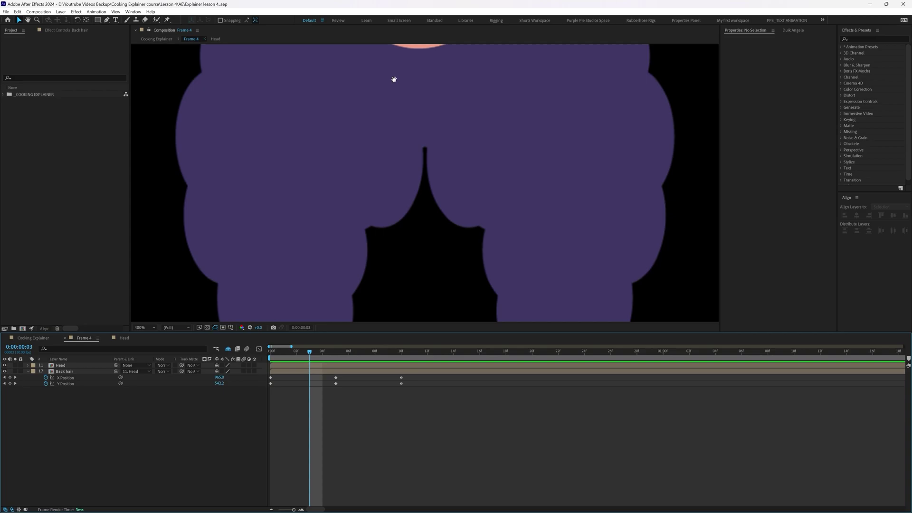
drag(392, 79, 407, 315)
drag(351, 76, 349, 126)
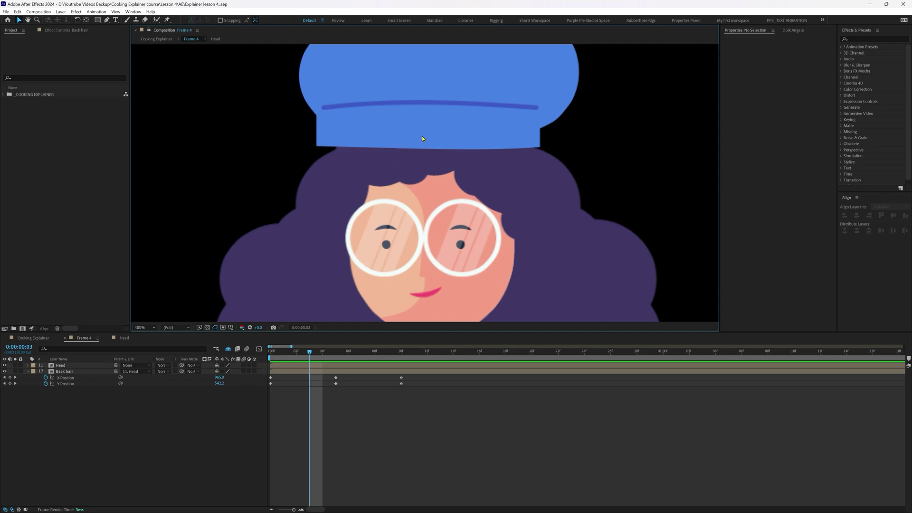
scroll(429, 150, down, 4)
drag(497, 188, 478, 108)
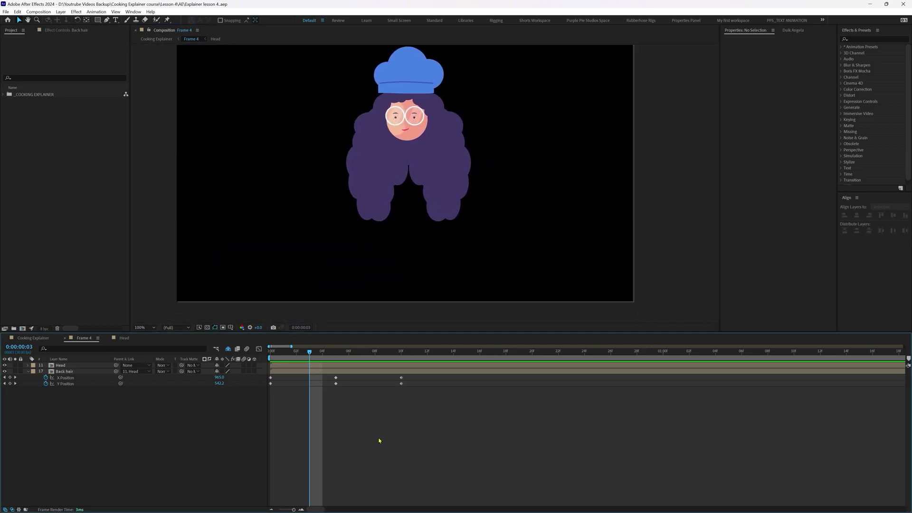
- Lock the Frame 4 composition viewer and open the Head composition in a separate viewer
click(149, 30)
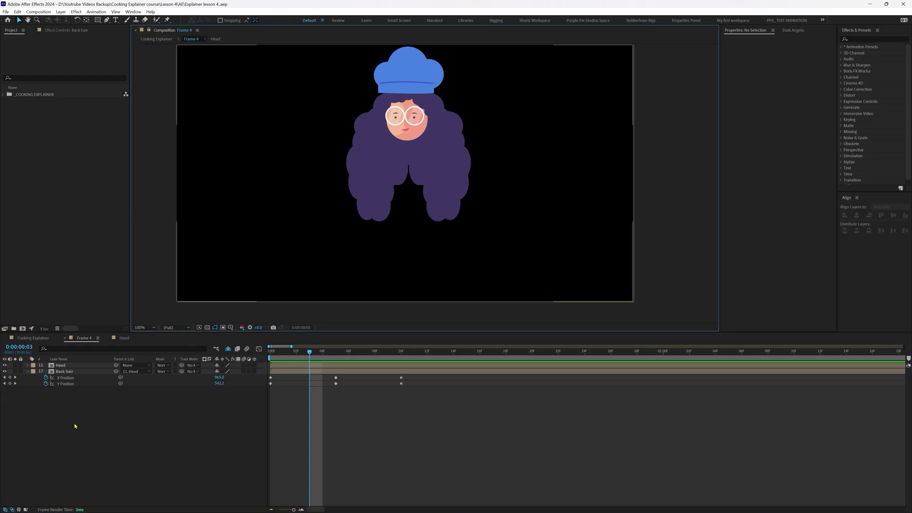
double_click(61, 365)
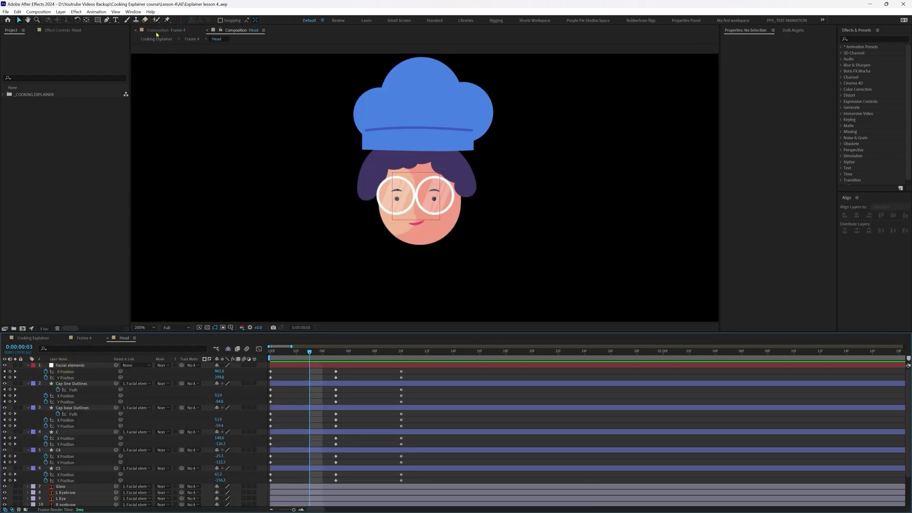
- Dock the Frame 4 viewer beside the Head viewer so both compositions show side by side
drag(156, 33, 139, 94)
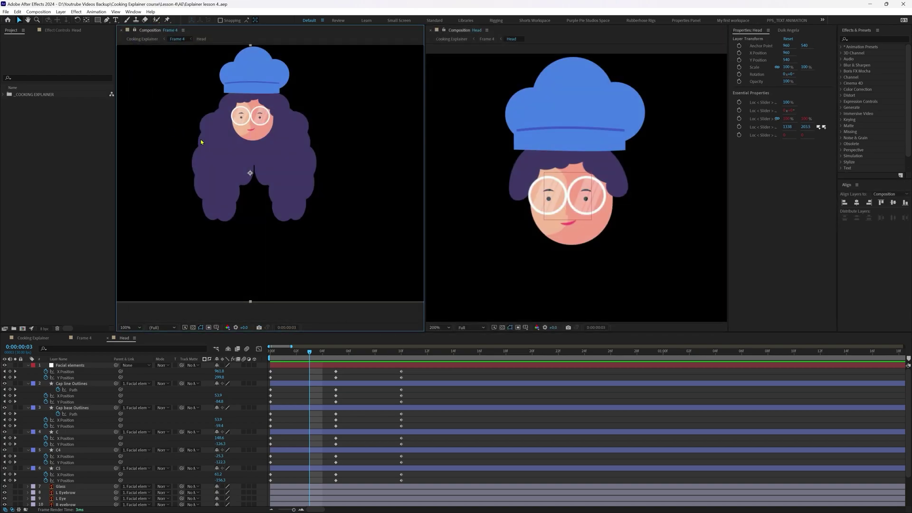
click(356, 123)
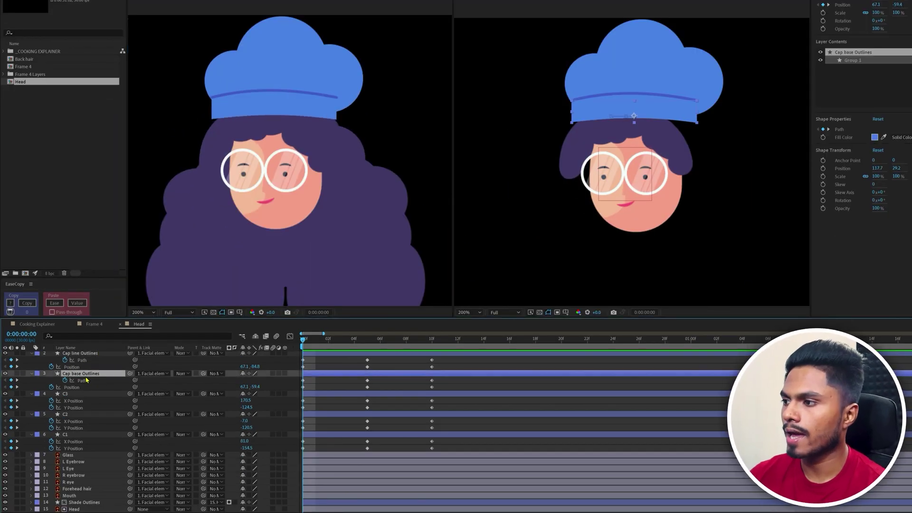
- At frame 0, move the cap line path's left end inward to line up with the cap base's left edge
scroll(477, 169, up, 3)
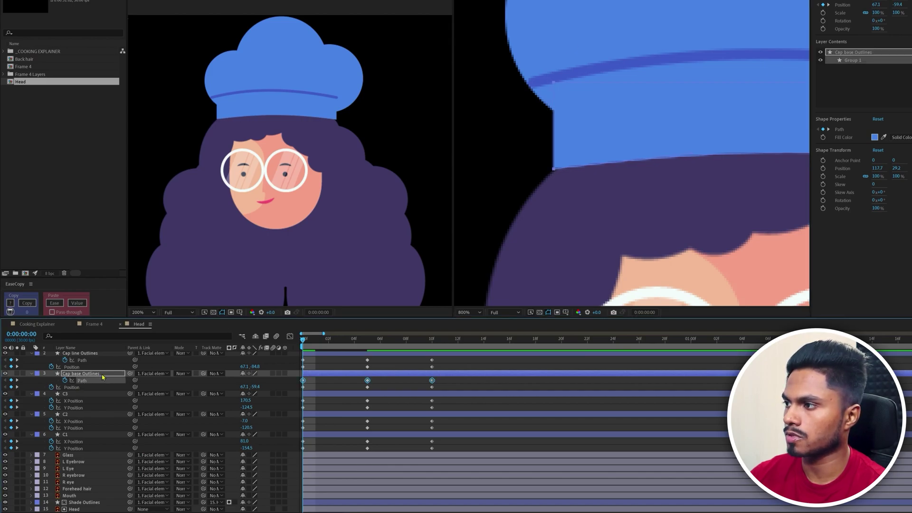
click(529, 90)
drag(532, 83, 556, 84)
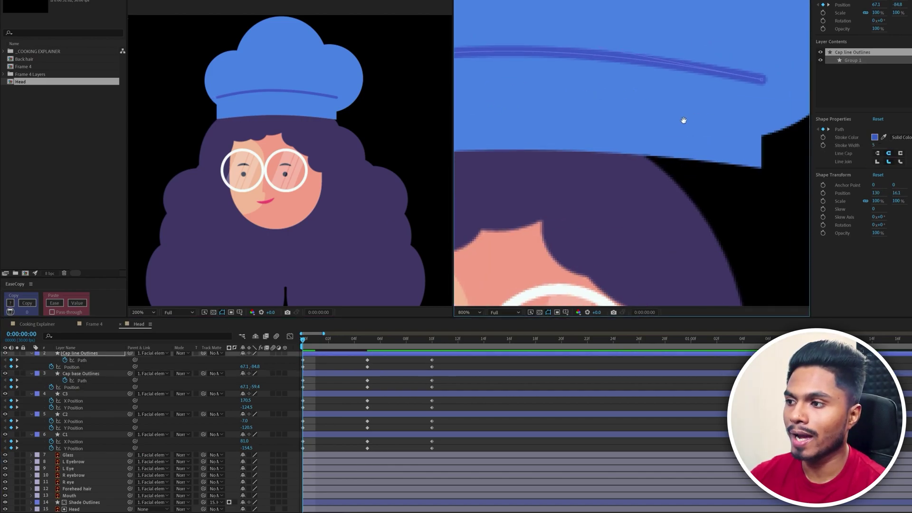
drag(684, 121, 700, 133)
- At frame 0, adjust the lower-right corner of the Cap base Outlines path, bringing it slightly inward
click(82, 380)
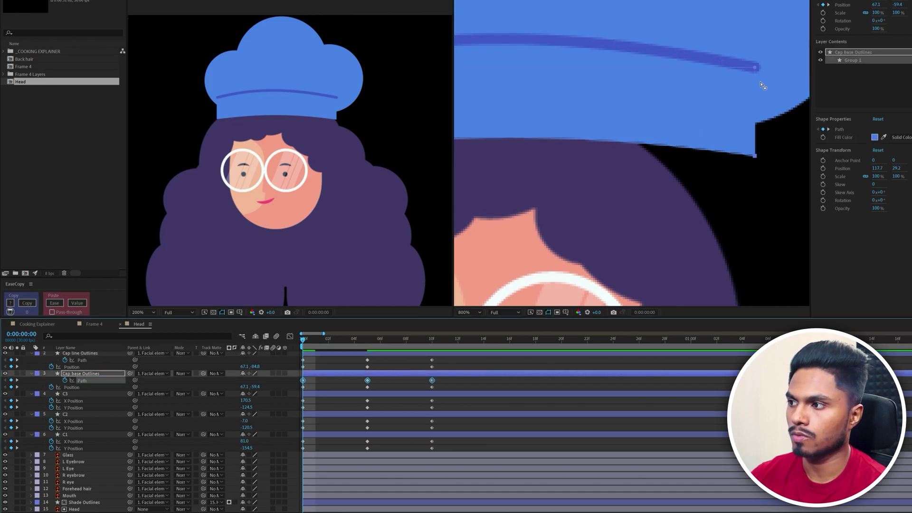
click(755, 156)
drag(754, 159, 755, 177)
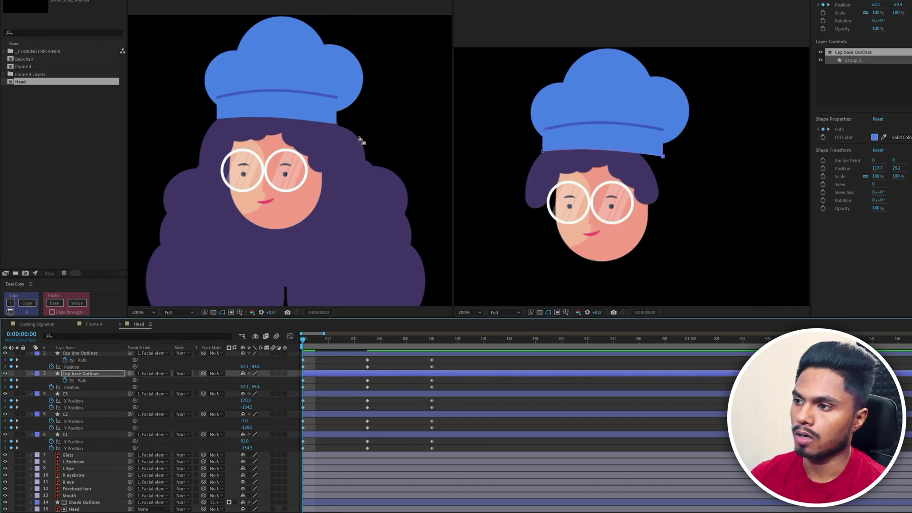
scroll(360, 140, up, 2)
scroll(633, 159, up, 2)
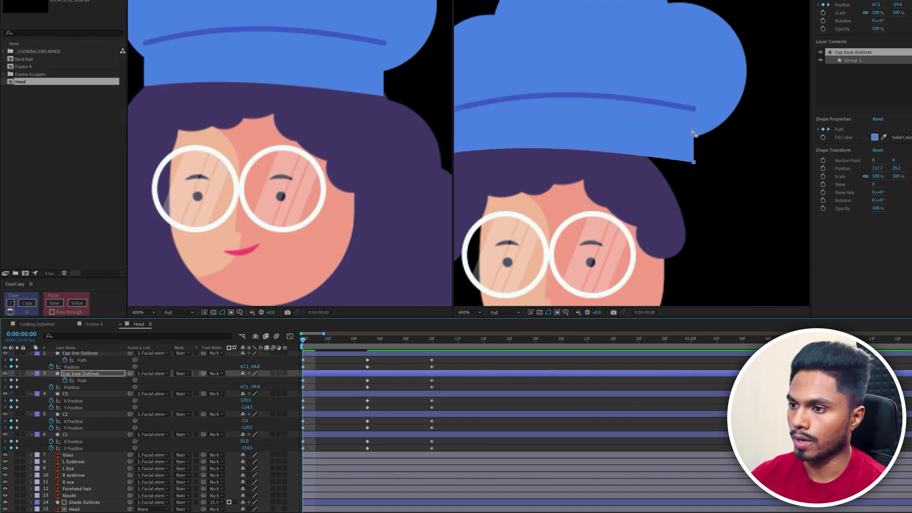
drag(694, 156, 690, 157)
- At frame 0, pull the right end of the Cap line Outlines path inward to match the cap base's right edge
click(82, 360)
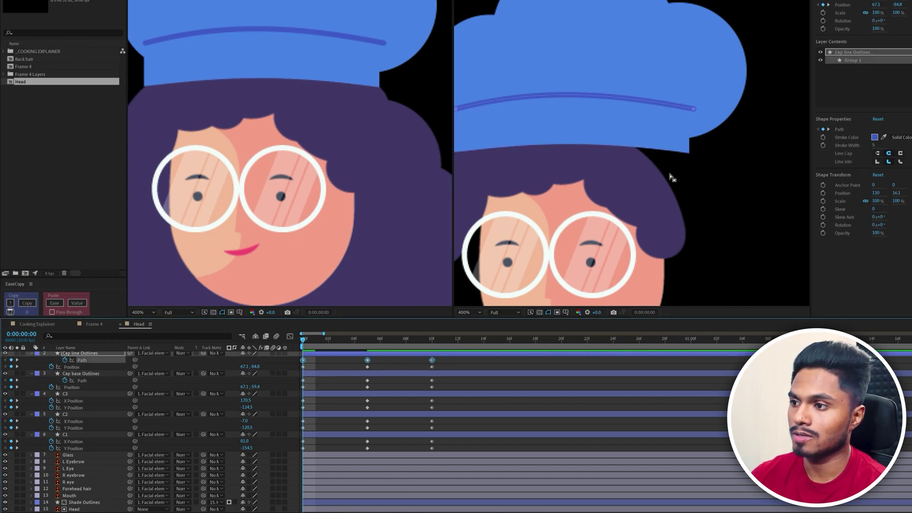
drag(693, 109, 808, 85)
scroll(332, 103, down, 1)
scroll(685, 112, down, 1)
scroll(685, 111, up, 1)
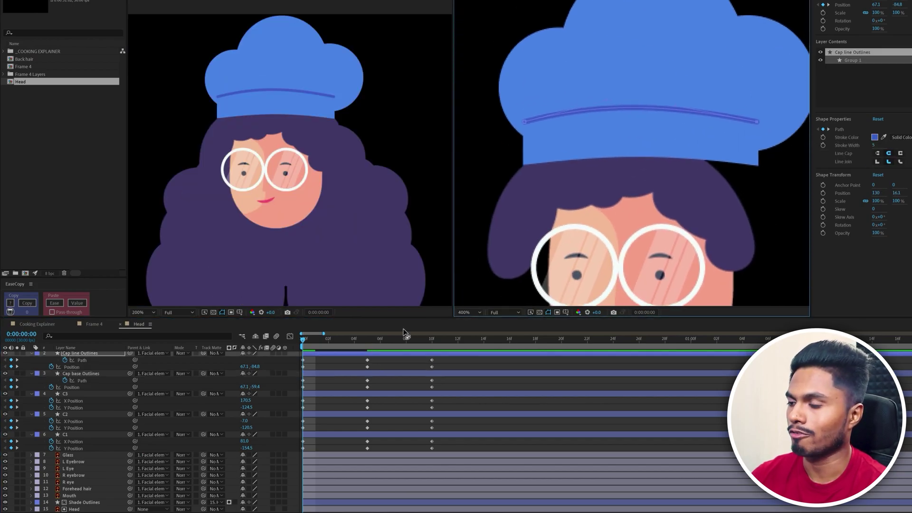
- Step through the keyframes at frames 0, 5 and 10 and play the head turn, checking the cap's shape in both viewers
drag(407, 339, 432, 342)
click(377, 363)
key(Home)
scroll(679, 91, down, 1)
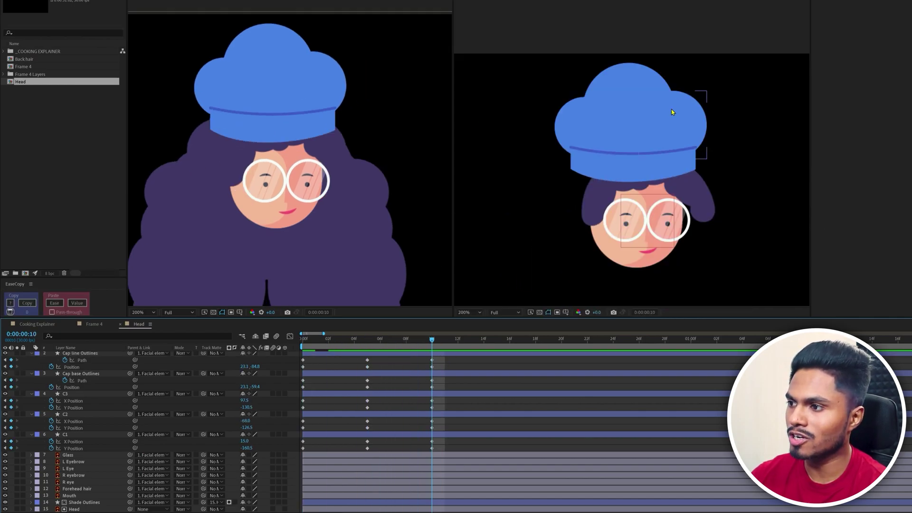
scroll(632, 200, down, 2)
click(64, 163)
click(396, 366)
key(j)
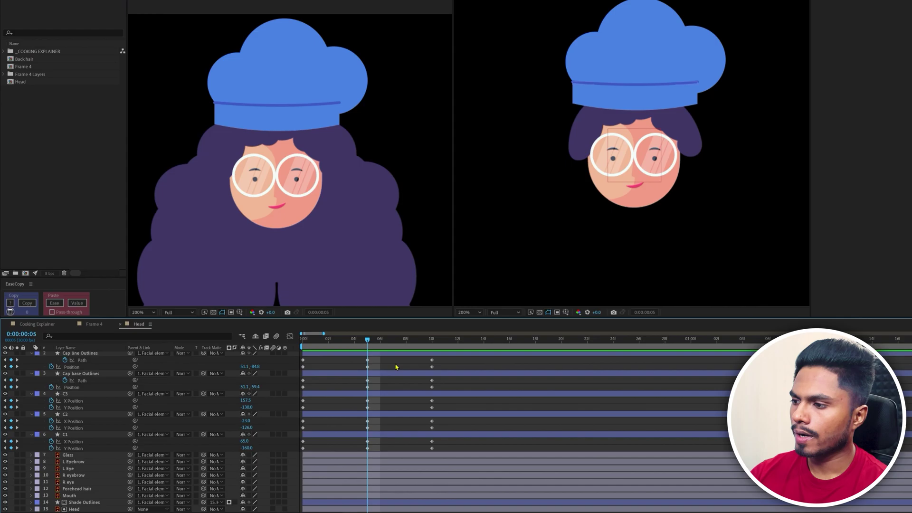
key(j)
key(k)
key(k)
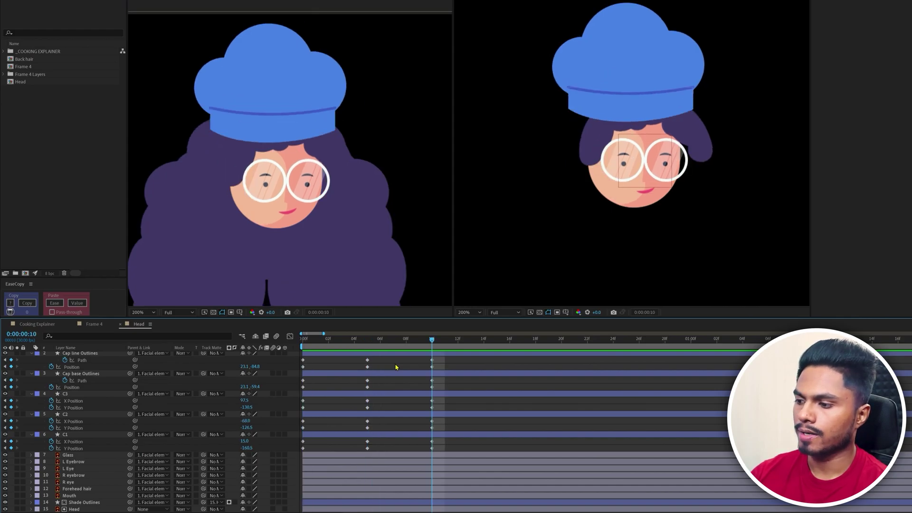
key(space)
- Close the Frame 4 viewer and enlarge the Head composition viewer
key(ctrl+w)
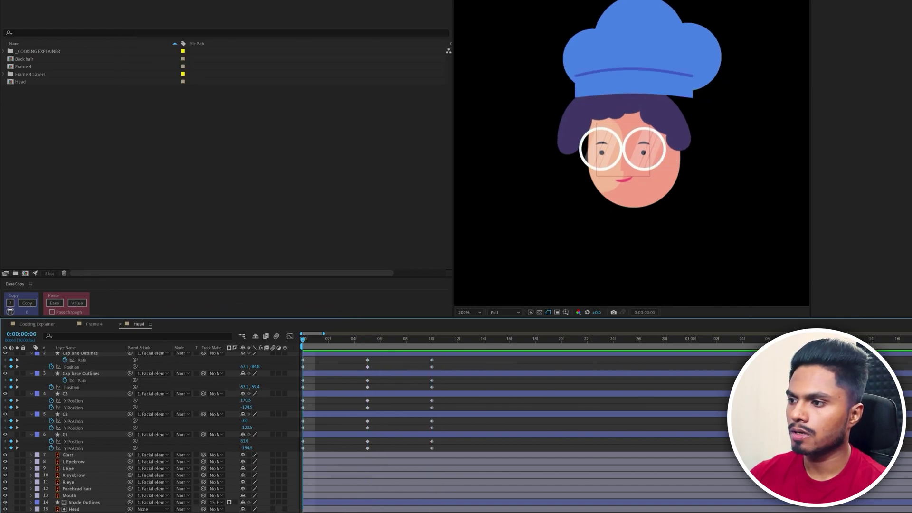
drag(452, 113, 182, 114)
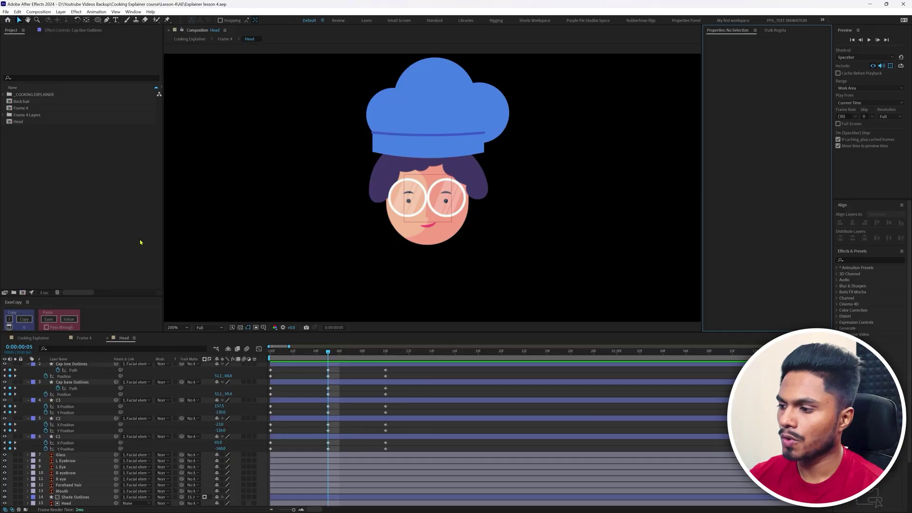
- Create a 2D Slider control with Duik's Connector and place it beside the character, to the right of the head
click(783, 32)
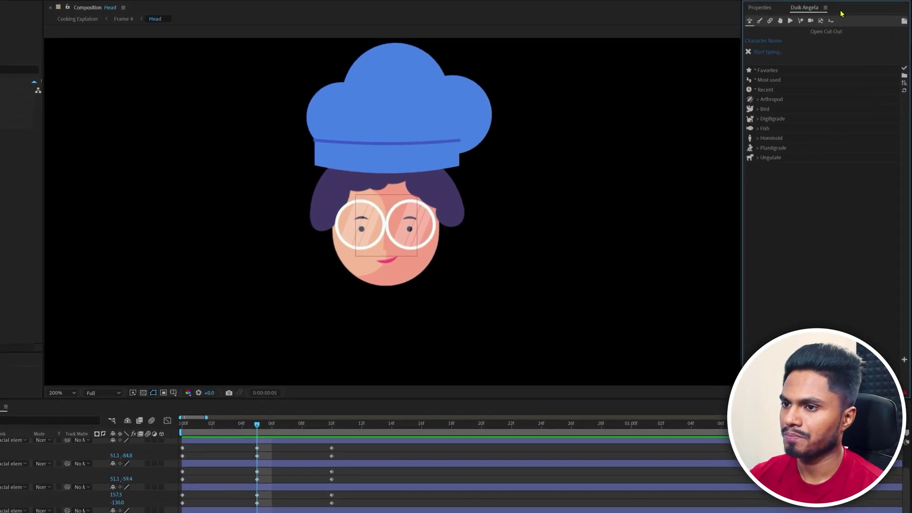
click(771, 21)
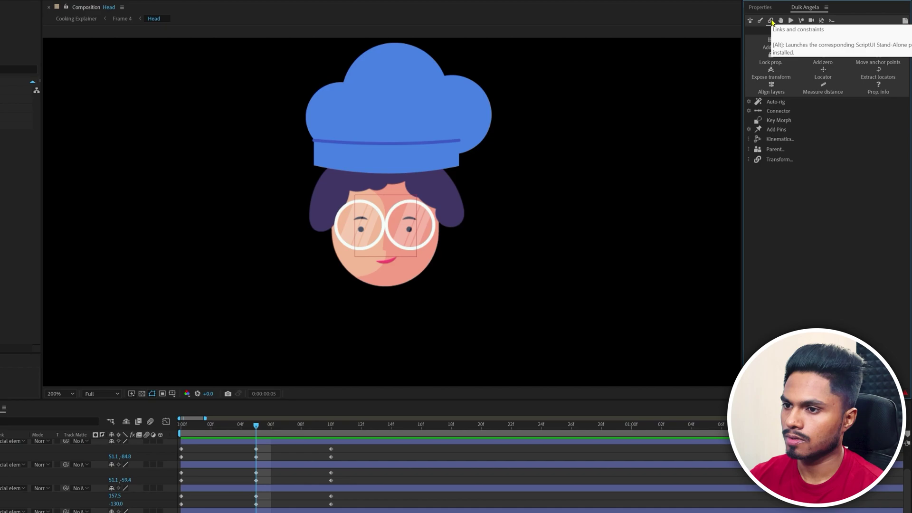
click(748, 112)
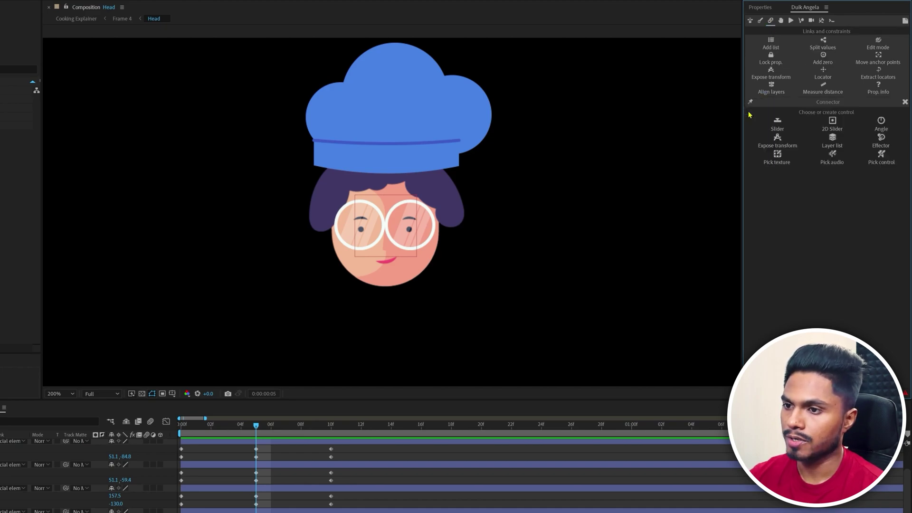
click(832, 129)
drag(404, 359, 636, 150)
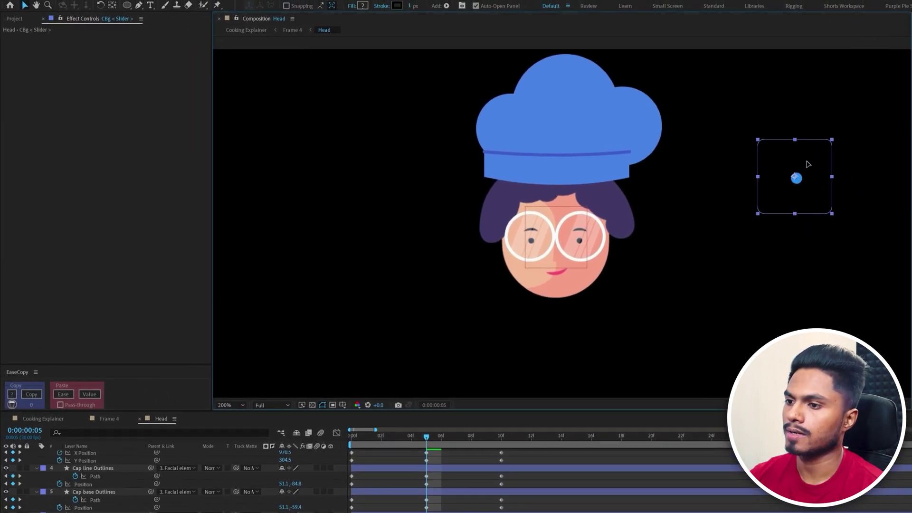
drag(807, 161, 801, 160)
scroll(621, 480, up, 2)
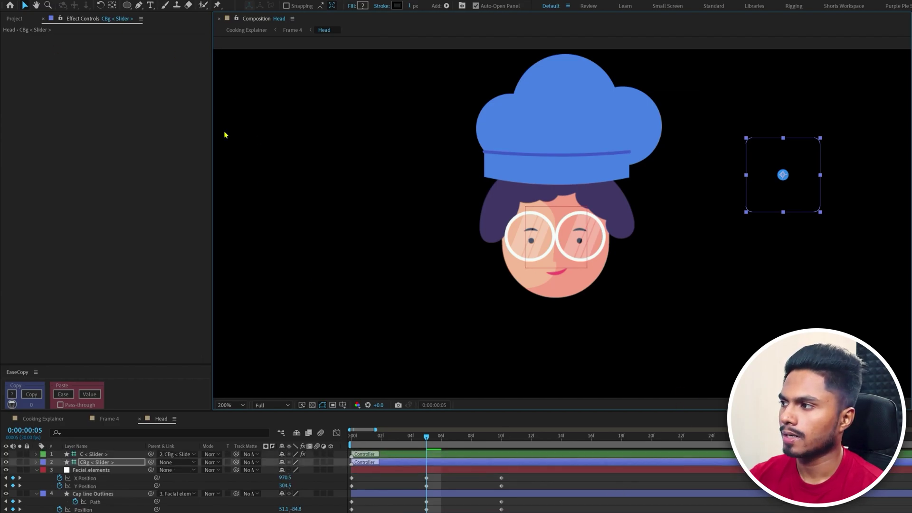
- Change the Head composition's background color to a medium red
click(56, 1)
click(77, 20)
click(517, 295)
click(658, 191)
click(790, 181)
click(641, 346)
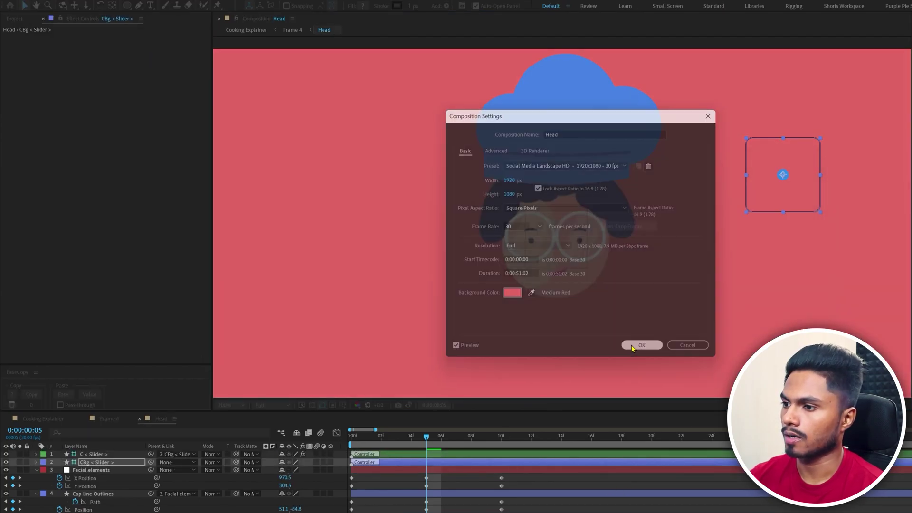
click(517, 483)
- Separate the Position dimensions of the Cap line Outlines and Cap base Outlines layers
scroll(484, 476, down, 1)
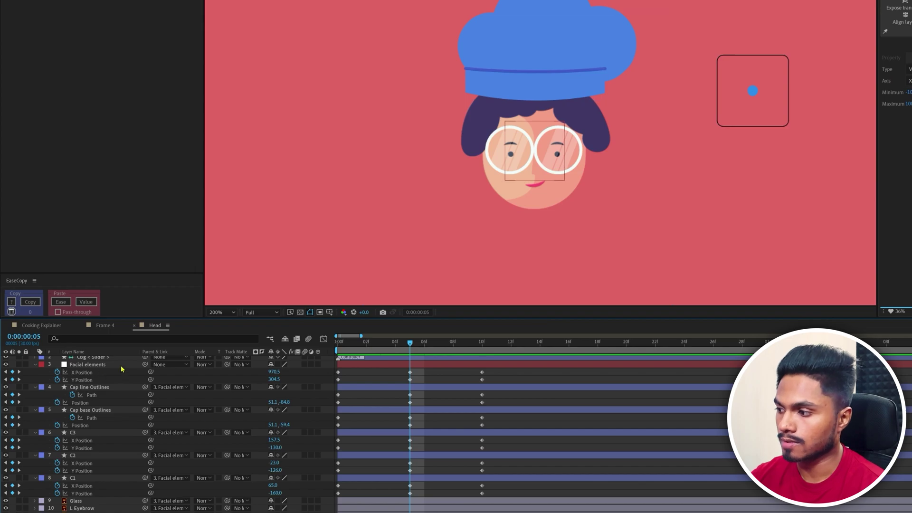
click(96, 373)
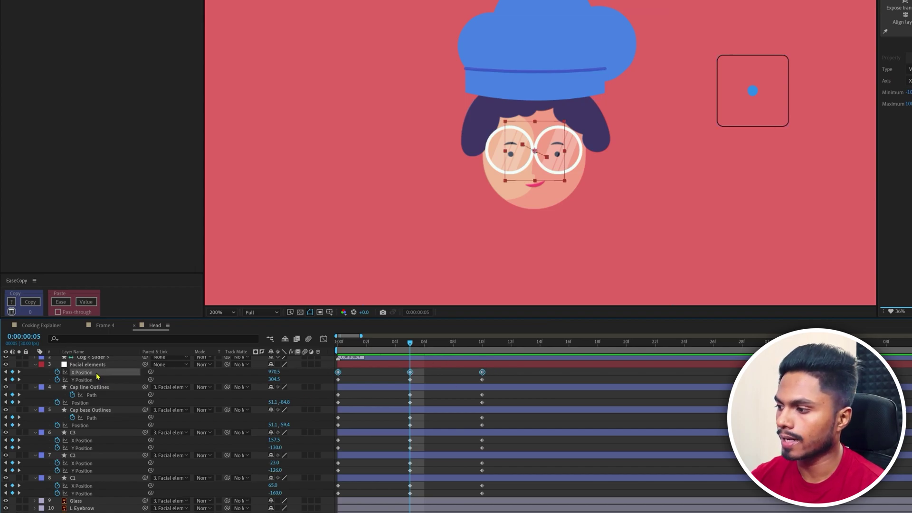
click(514, 397)
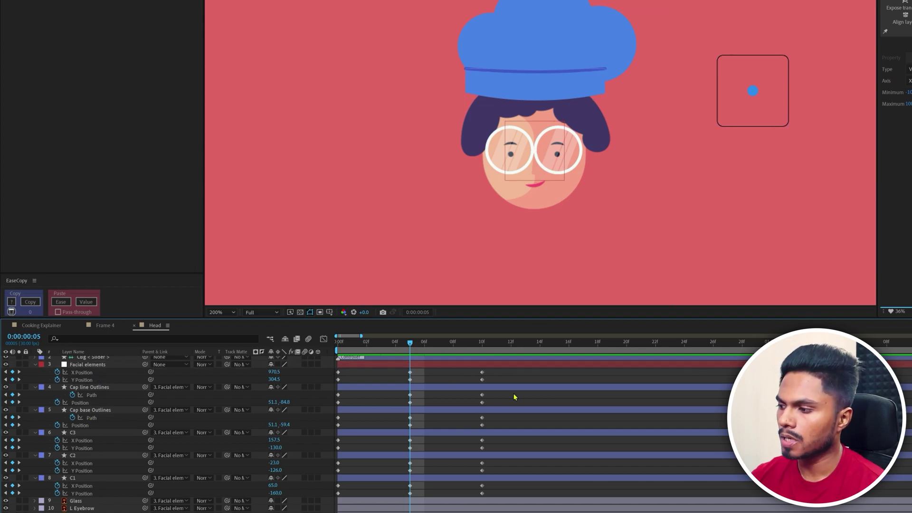
click(80, 402)
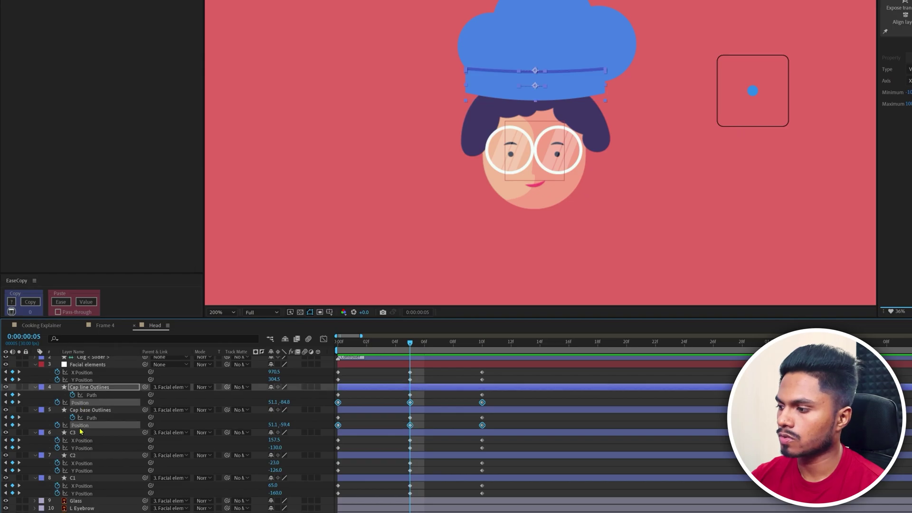
shift+click(80, 425)
right_click(81, 426)
click(114, 308)
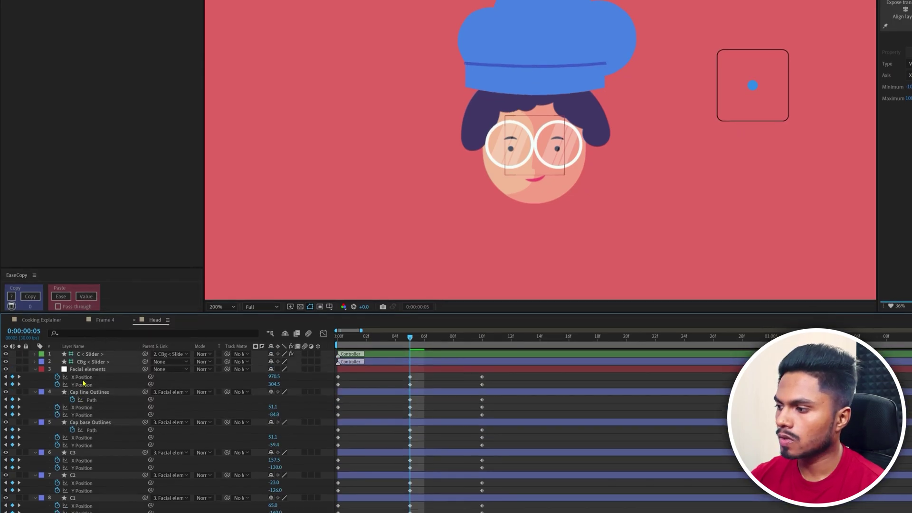
- Connect the X Position properties of Facial elements, both cap outlines and the three cap circles to the 2D slider's X axis
ctrl+click(82, 381)
ctrl+click(82, 413)
ctrl+click(82, 435)
ctrl+click(82, 458)
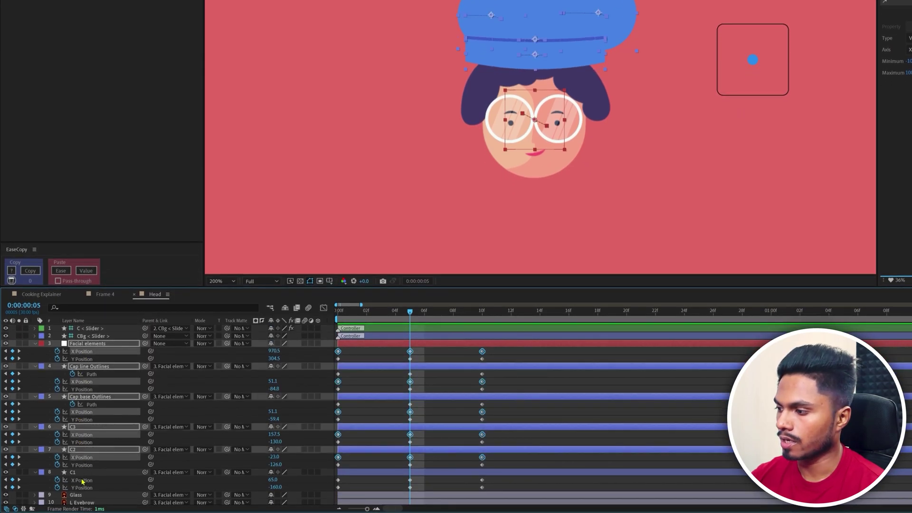
ctrl+click(82, 481)
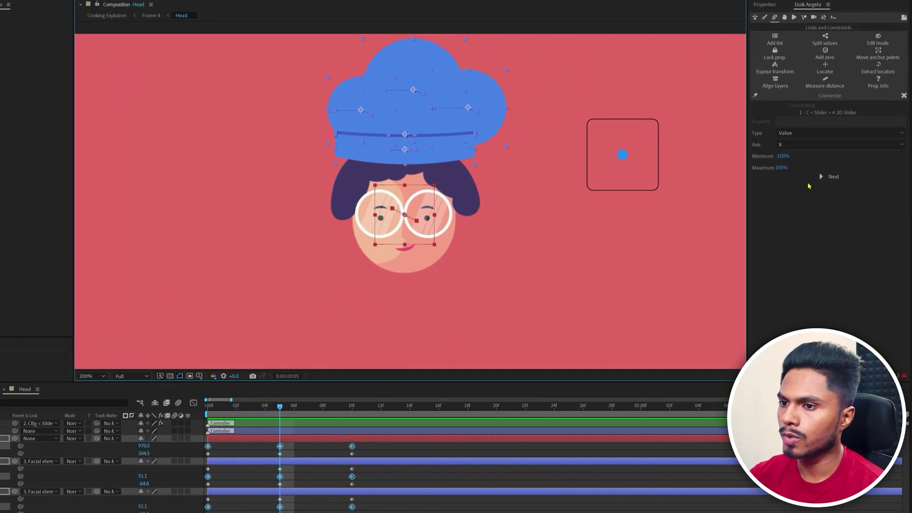
click(795, 147)
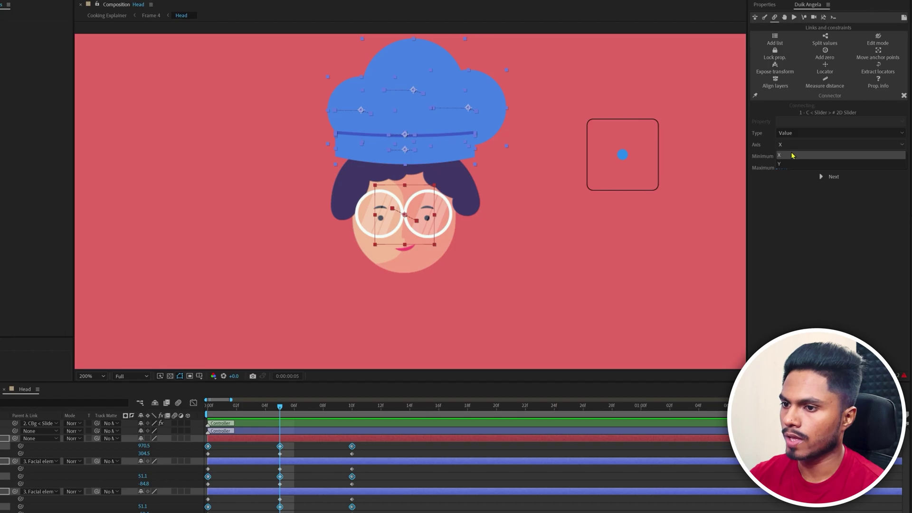
click(791, 155)
click(833, 177)
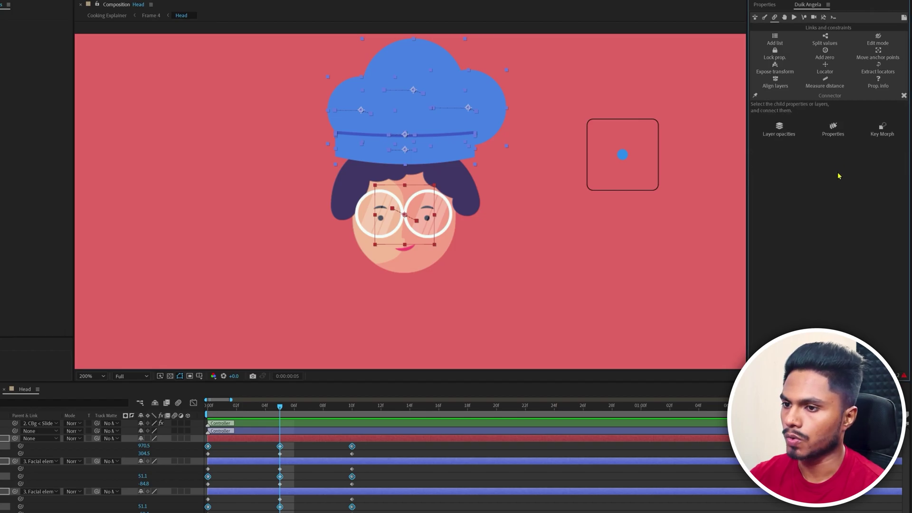
click(833, 127)
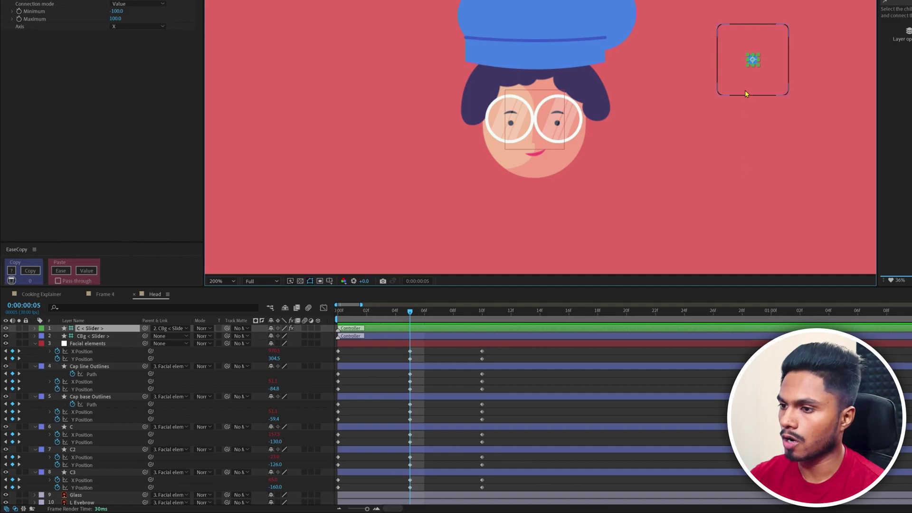
- Test the slider by moving its handle sideways, and review the connected X Position properties in the layer list
drag(753, 66, 719, 66)
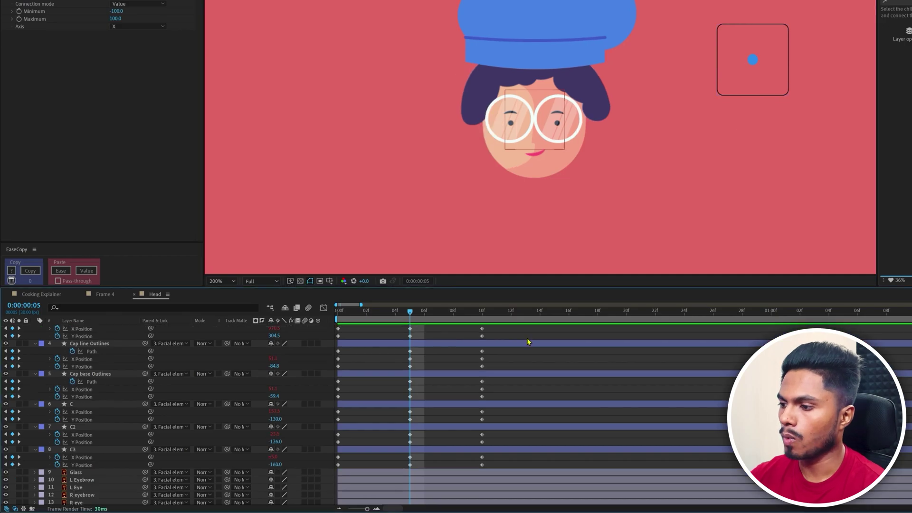
scroll(527, 338, down, 1)
scroll(527, 338, up, 1)
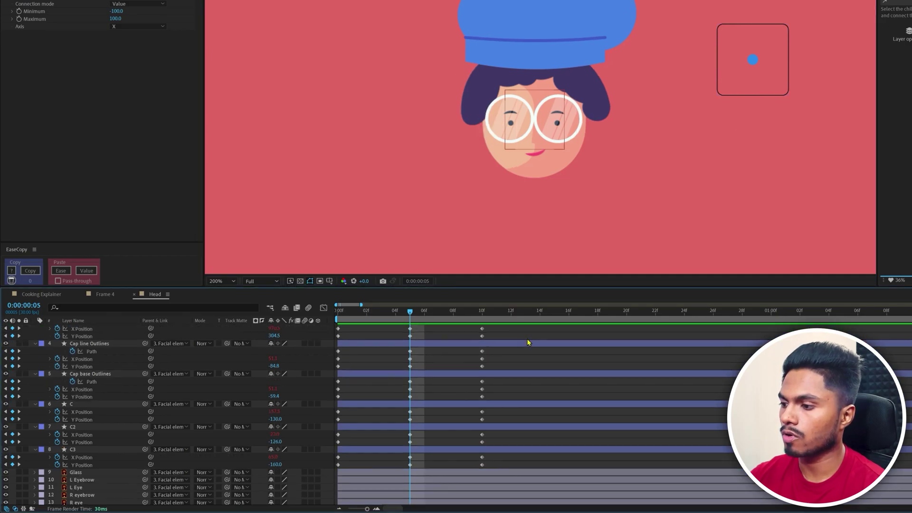
scroll(528, 338, down, 2)
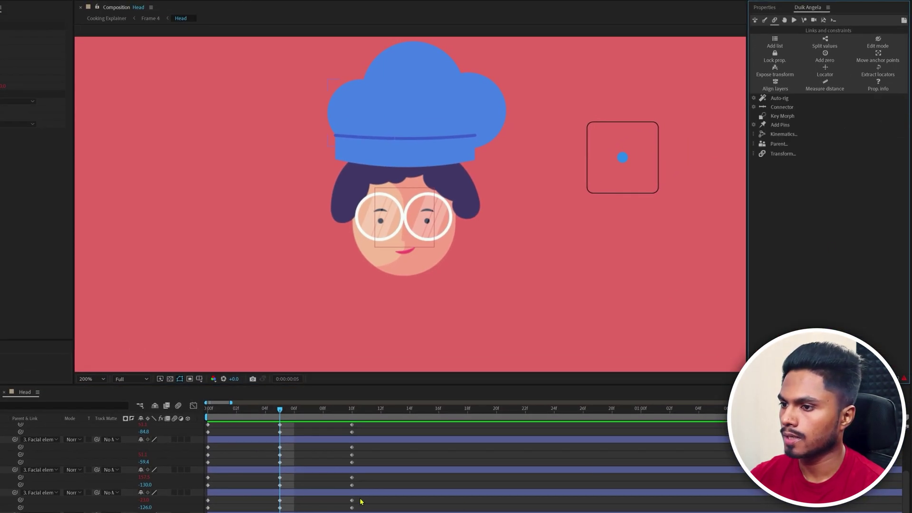
scroll(359, 500, up, 3)
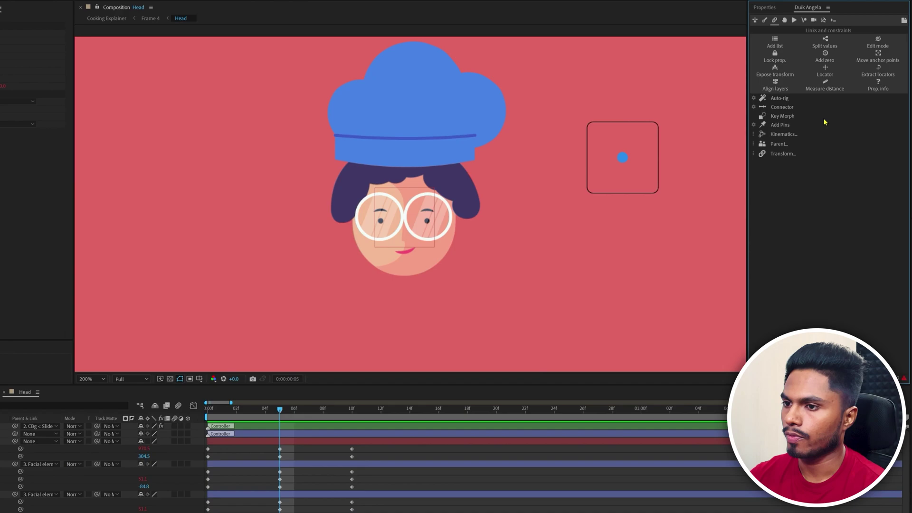
- Connect the Y Position properties of Facial elements and the cap layers, plus the cap outline Paths, to the 2D slider's Y axis and test it
click(781, 107)
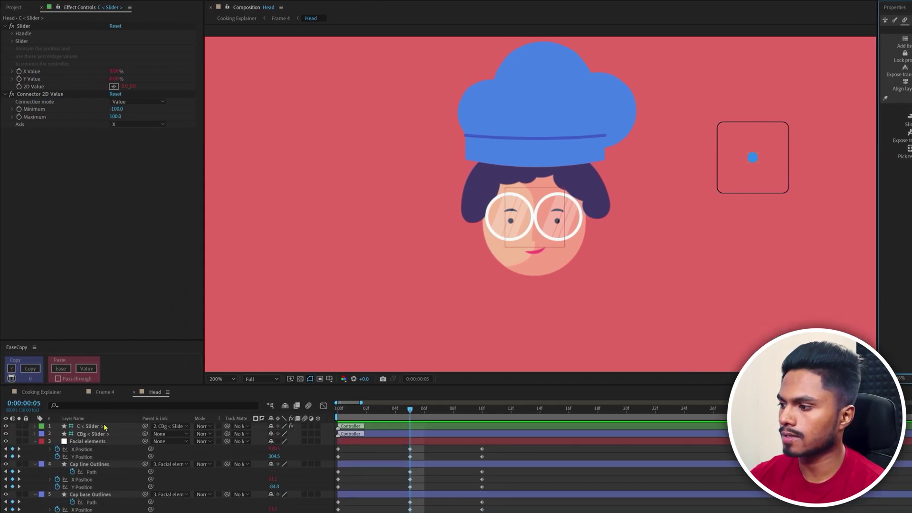
click(104, 426)
click(881, 156)
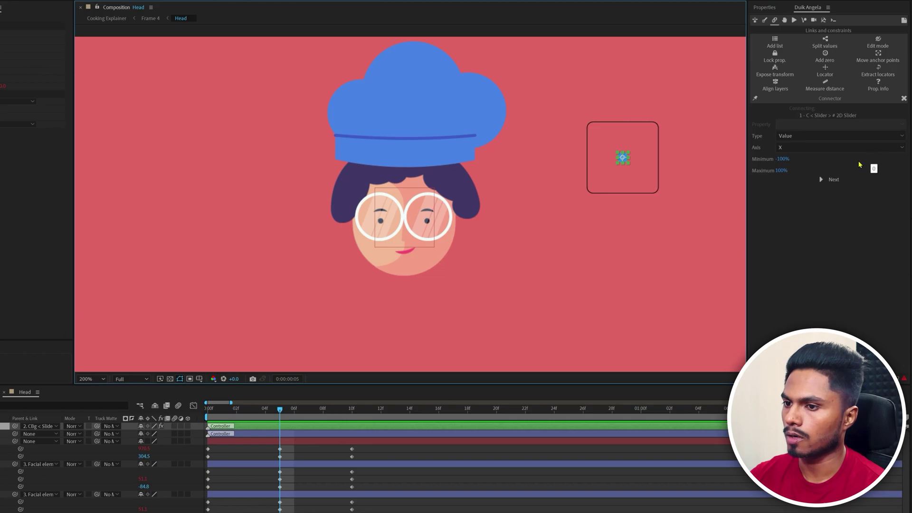
click(810, 148)
click(787, 169)
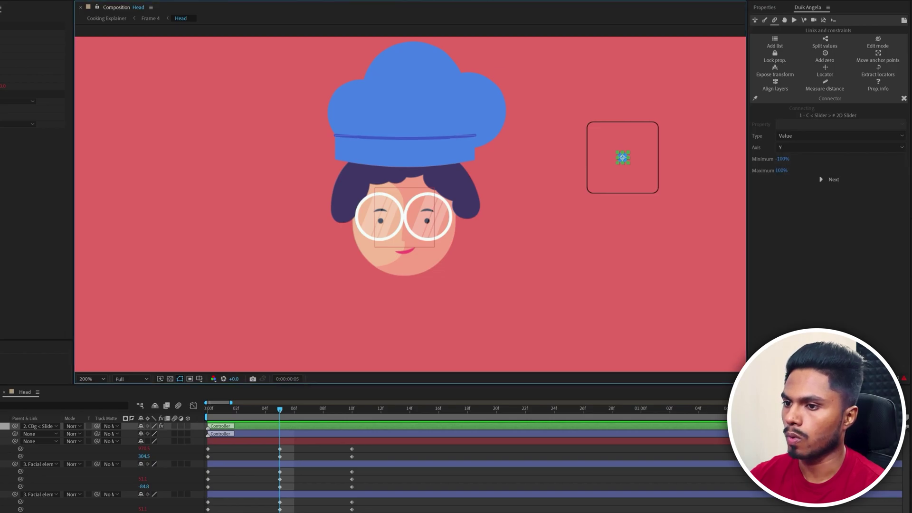
click(82, 359)
ctrl+click(82, 390)
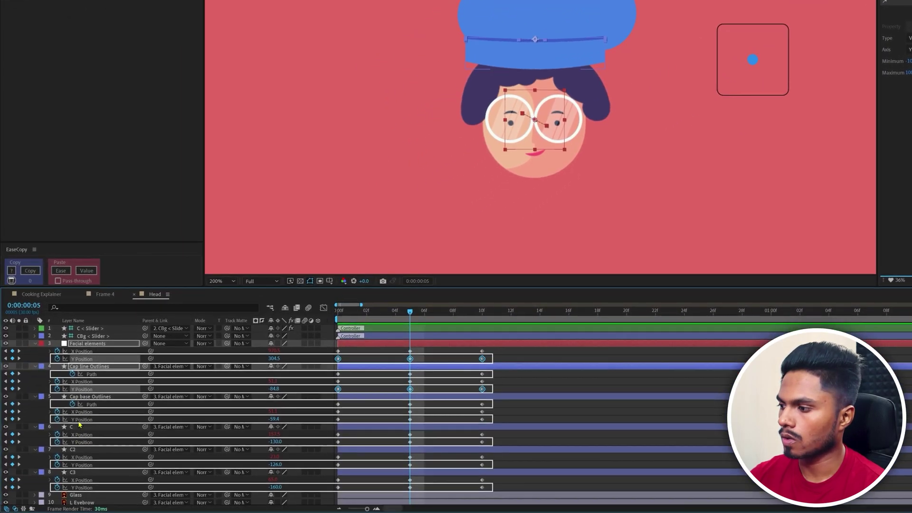
ctrl+click(81, 420)
ctrl+click(90, 404)
ctrl+click(81, 442)
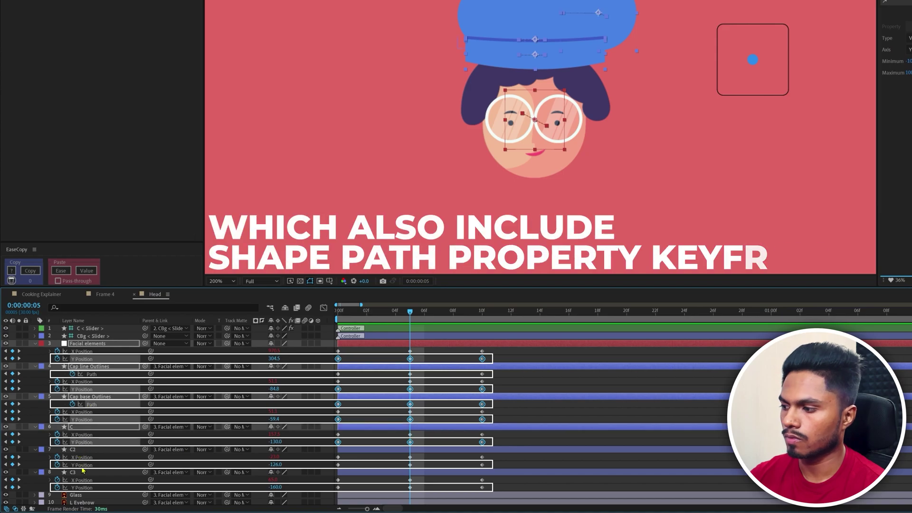
shift+click(82, 466)
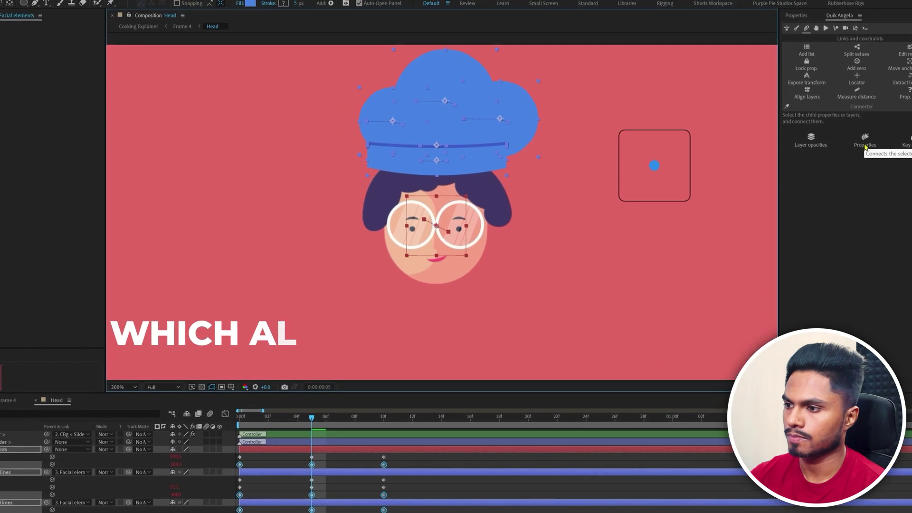
click(865, 147)
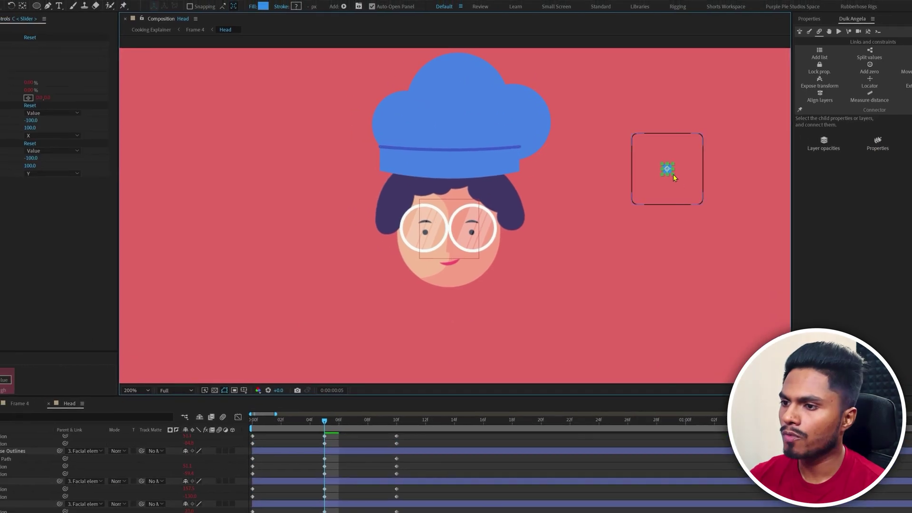
mouse_move(667, 168)
mouse_down()
mouse_move(662, 141)
mouse_move(660, 189)
mouse_move(674, 180)
mouse_move(654, 185)
mouse_move(657, 172)
mouse_up()
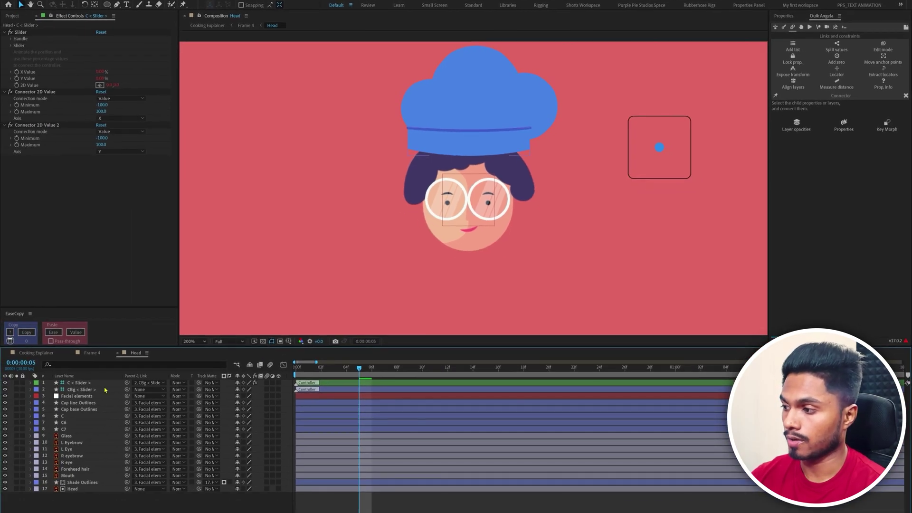
- Extract the Head precomposition's slider controllers into the Frame 4 composition
click(91, 353)
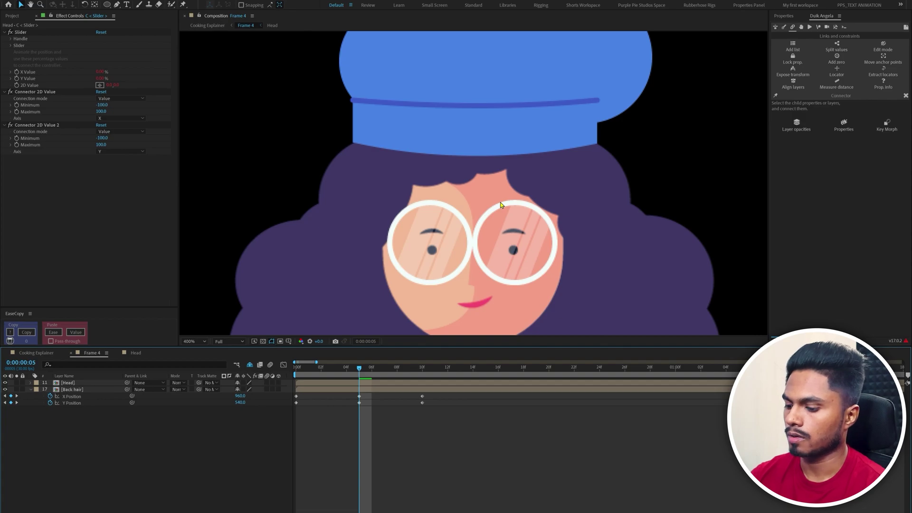
scroll(500, 205, down, 3)
scroll(635, 216, up, 1)
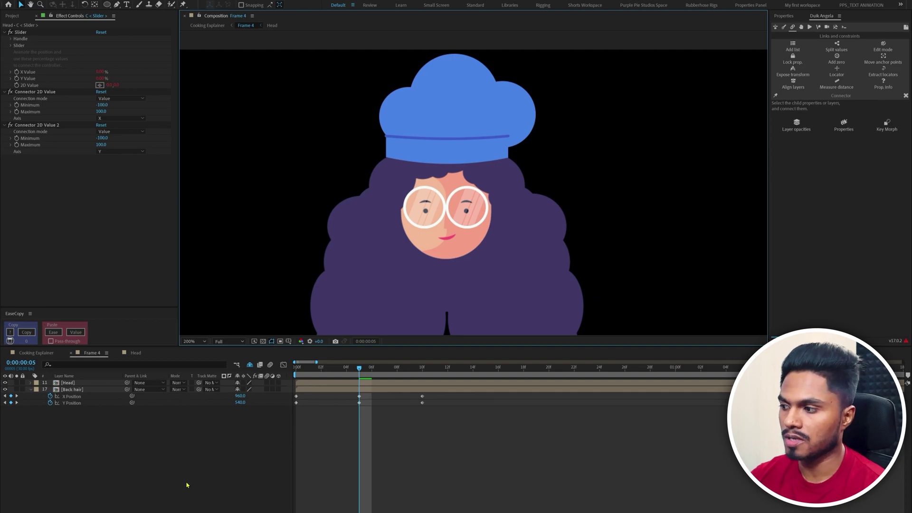
click(79, 383)
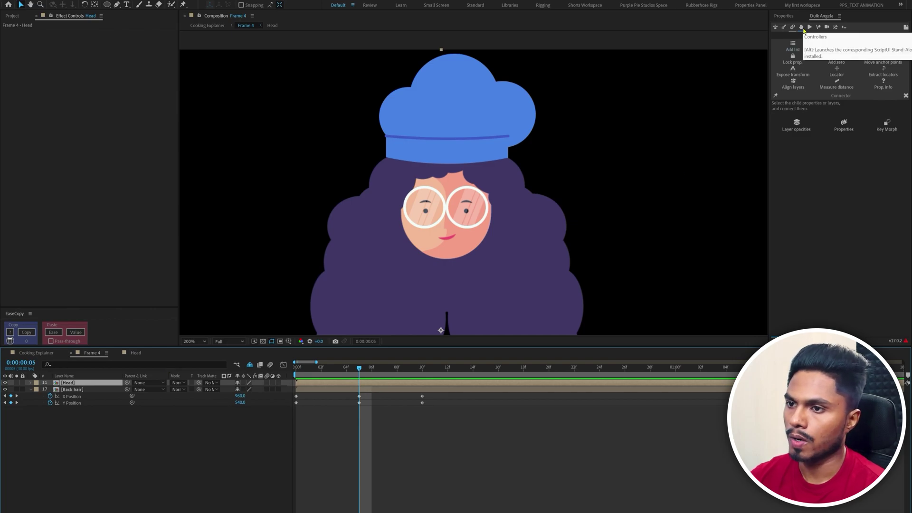
click(802, 28)
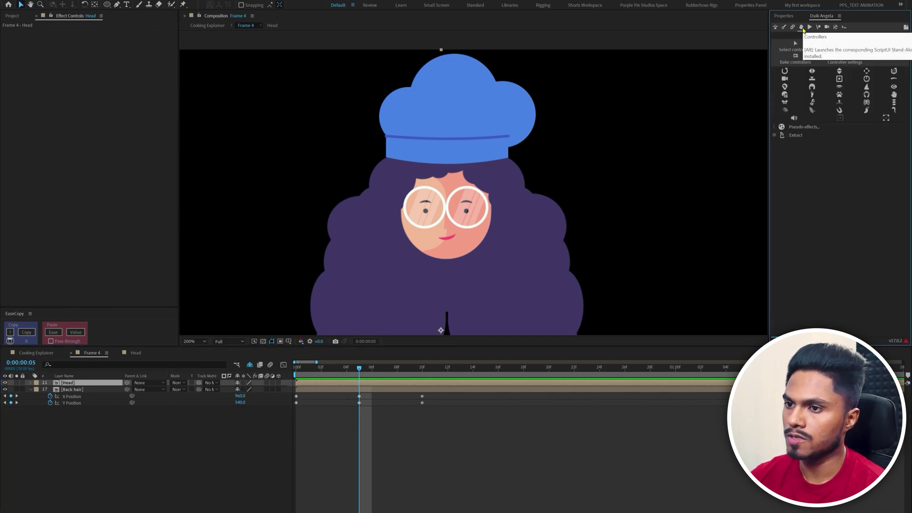
click(796, 135)
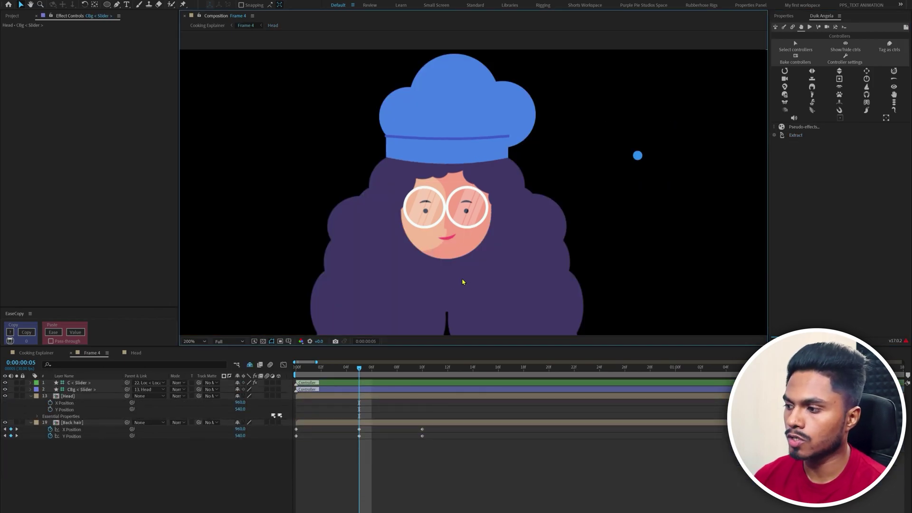
- Collapse the Head layer's properties and test the extracted slider by moving its handle
click(31, 395)
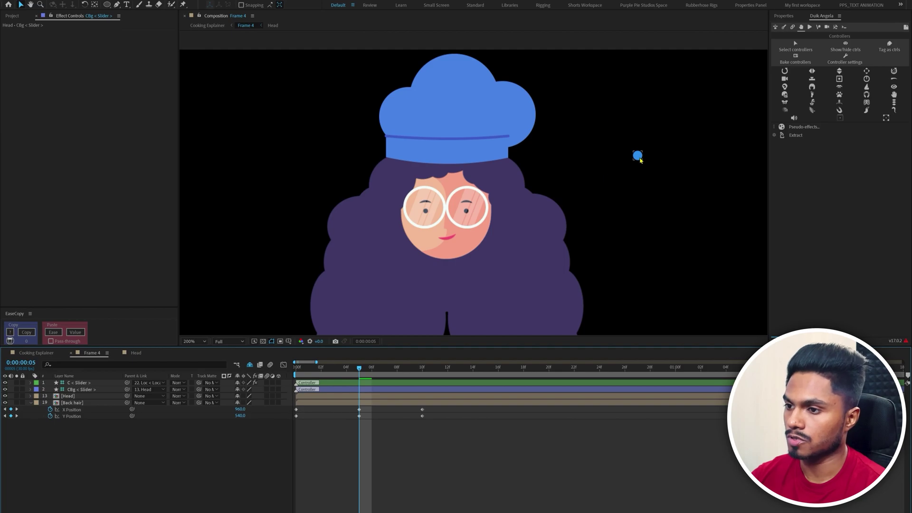
click(637, 155)
drag(640, 160, 622, 151)
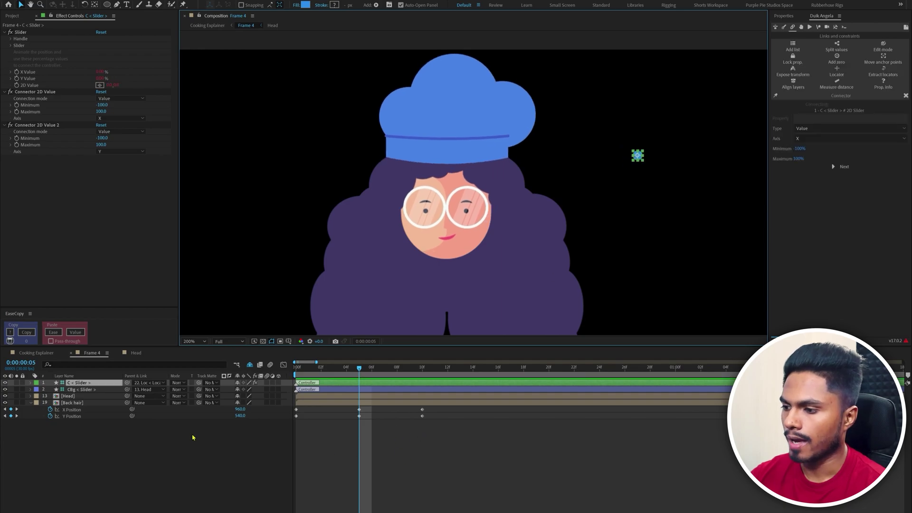
- Connect the Back hair layer's X Position to the slider's X axis and its Y Position to the slider's Y axis
click(77, 410)
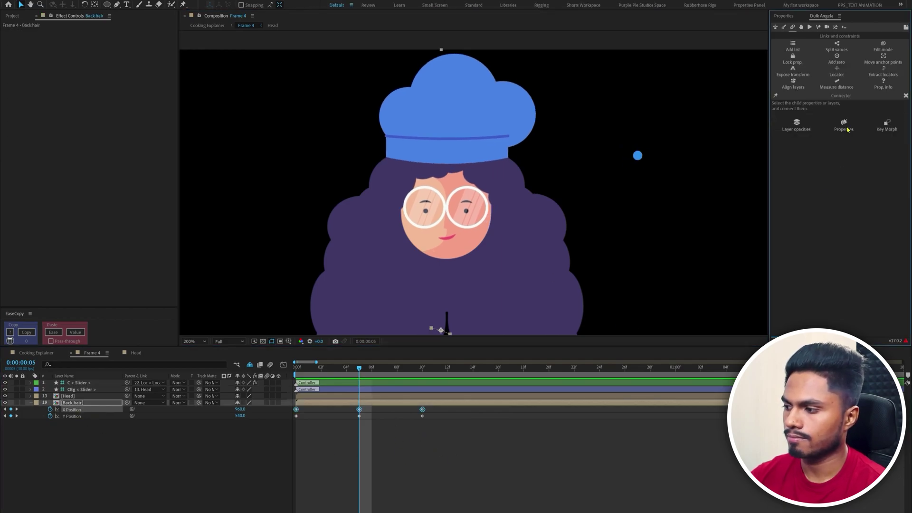
click(846, 129)
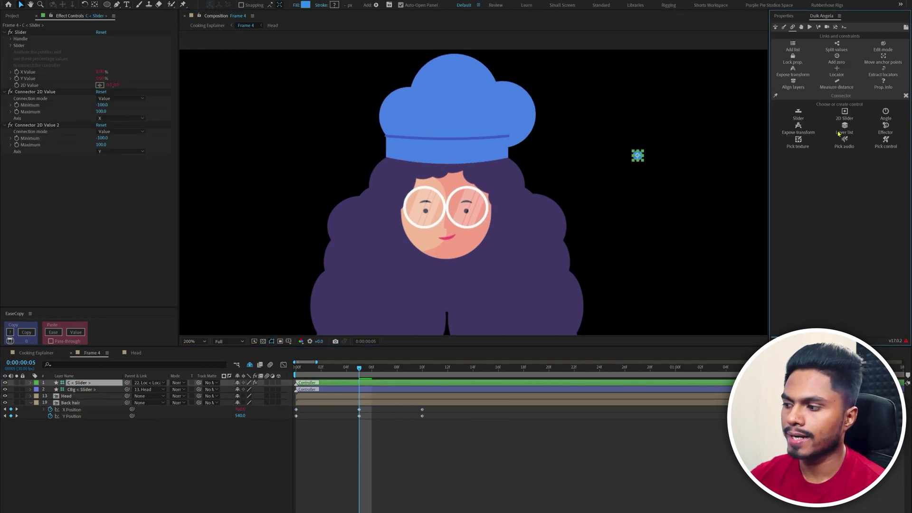
click(884, 145)
click(71, 416)
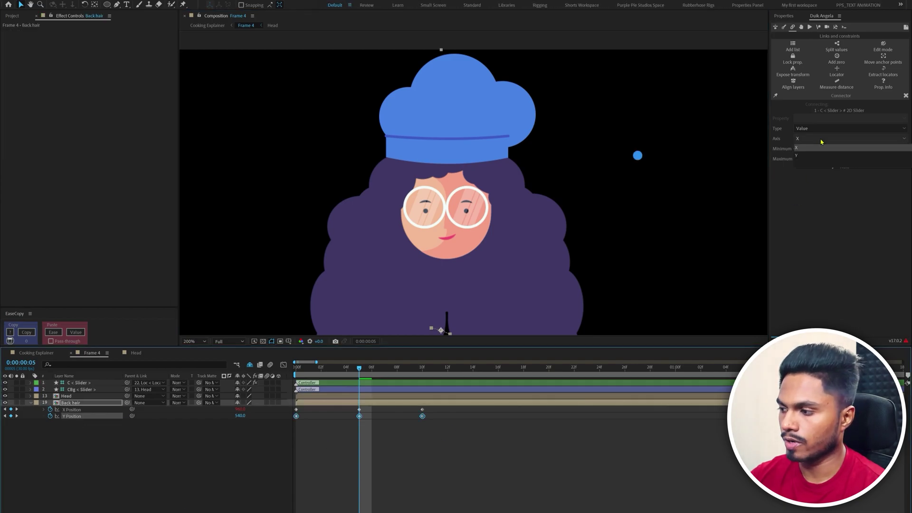
click(840, 167)
click(846, 128)
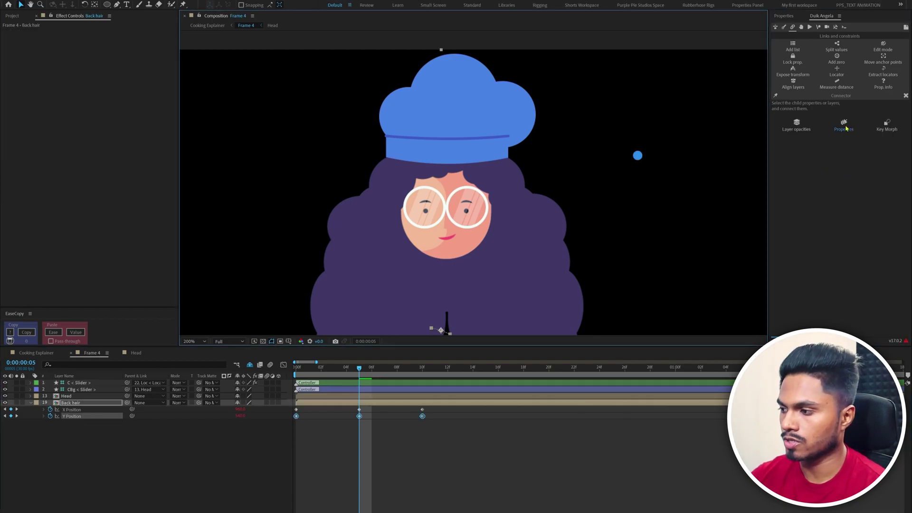
- Test how the hair and face respond to the slider handle in Frame 4, and undo the handle movement
click(637, 156)
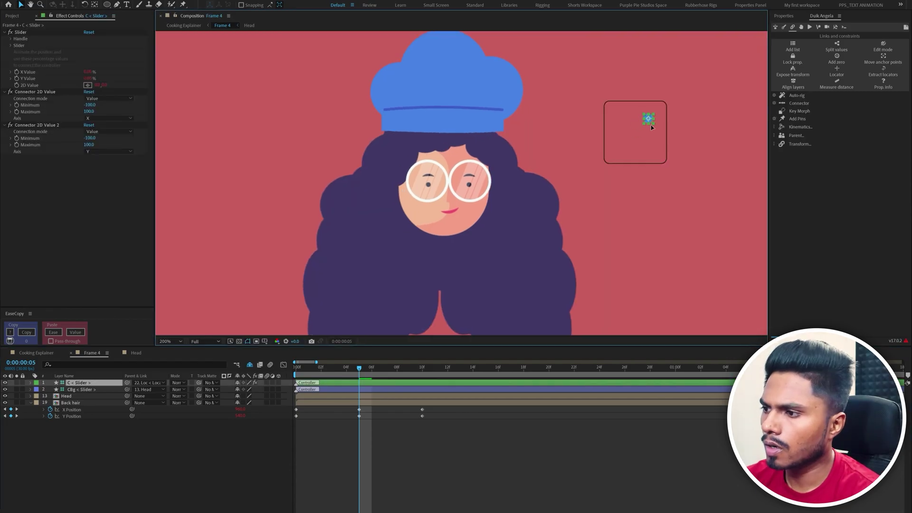
mouse_move(652, 127)
mouse_down()
mouse_move(639, 138)
mouse_move(626, 114)
mouse_move(650, 128)
mouse_move(623, 121)
mouse_move(649, 119)
mouse_move(641, 127)
mouse_up()
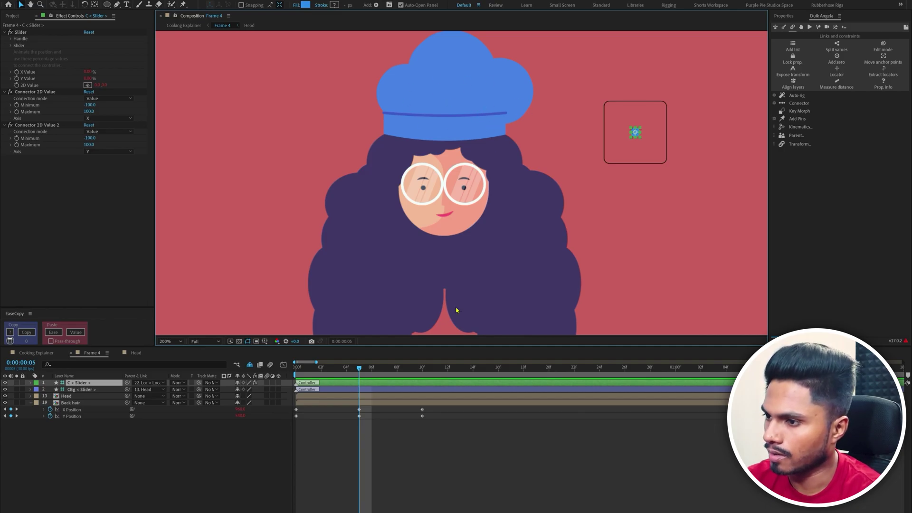
mouse_move(637, 134)
mouse_down()
mouse_move(609, 127)
mouse_move(640, 134)
mouse_move(626, 120)
mouse_up()
key(ctrl+z)
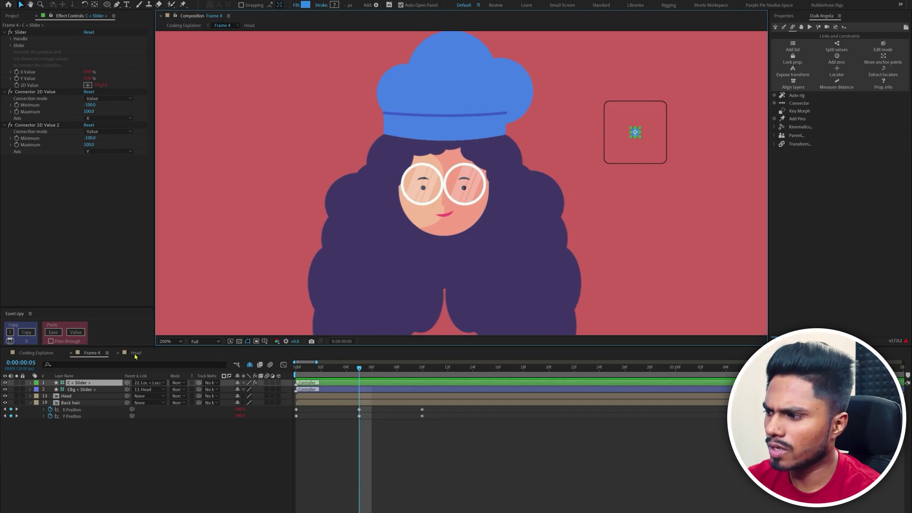
- Delete the middle keyframes between frames 0 and 10 from all connected face and cap properties in the Head composition
click(136, 353)
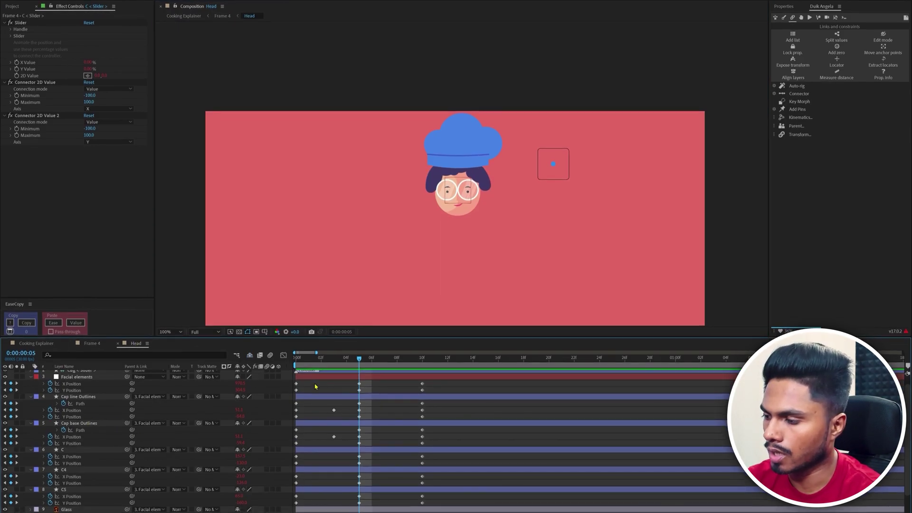
drag(296, 366, 354, 367)
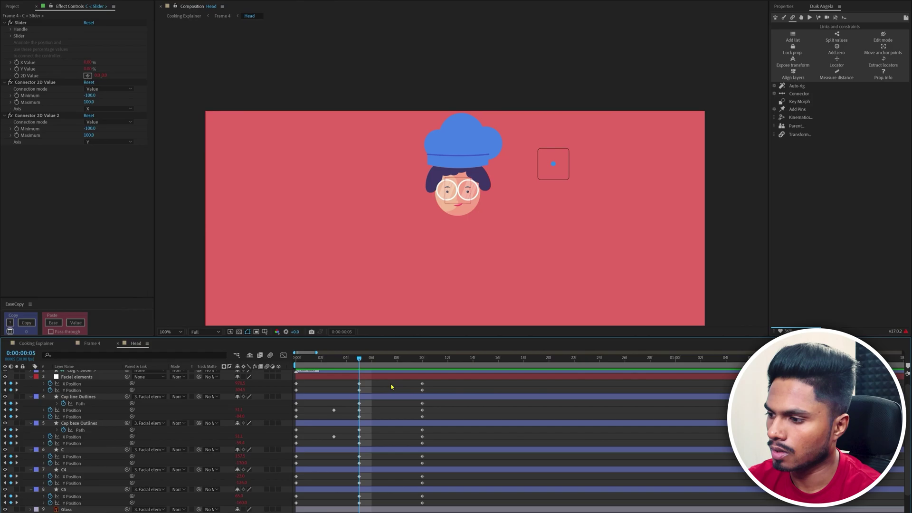
drag(393, 383, 317, 510)
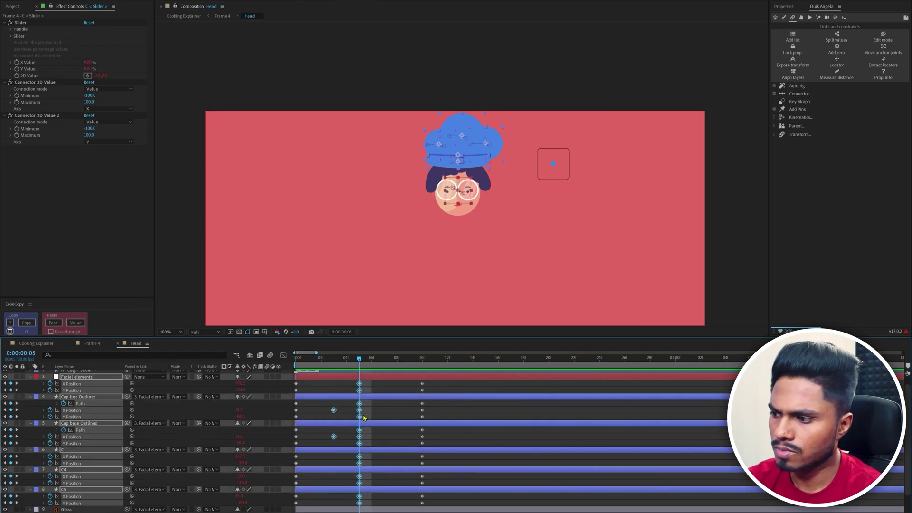
key(Delete)
- Delete Back hair's X and Y Position keyframes at frame 5 in Frame 4, and test the slider, undoing its movement
click(91, 344)
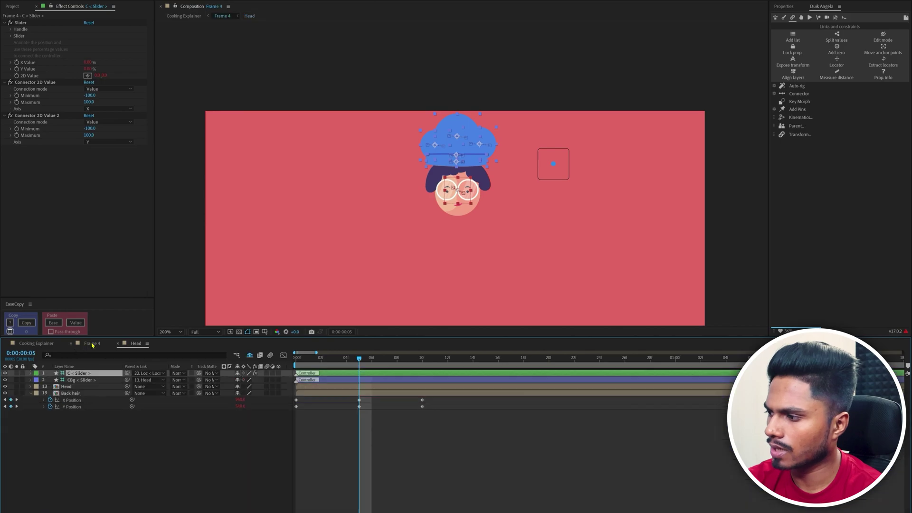
drag(372, 399, 341, 422)
key(Delete)
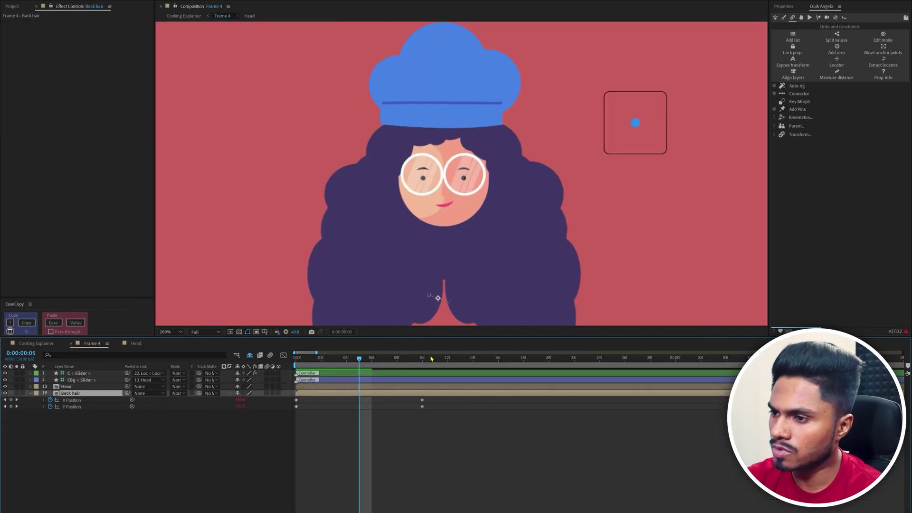
mouse_move(636, 125)
mouse_down()
mouse_move(637, 109)
mouse_move(635, 131)
mouse_up()
key(ctrl+z)
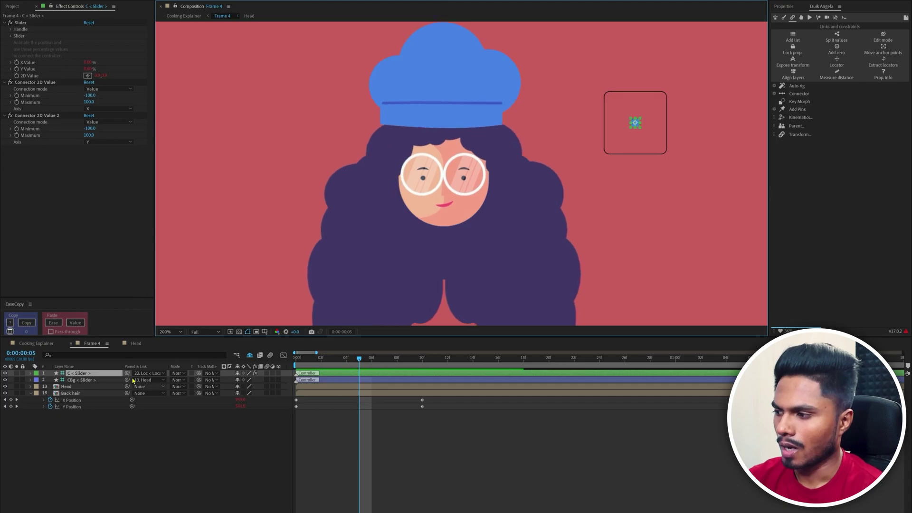
- Review the remaining first and last keyframes around frame 5 in the Head composition's timeline
click(136, 343)
click(380, 389)
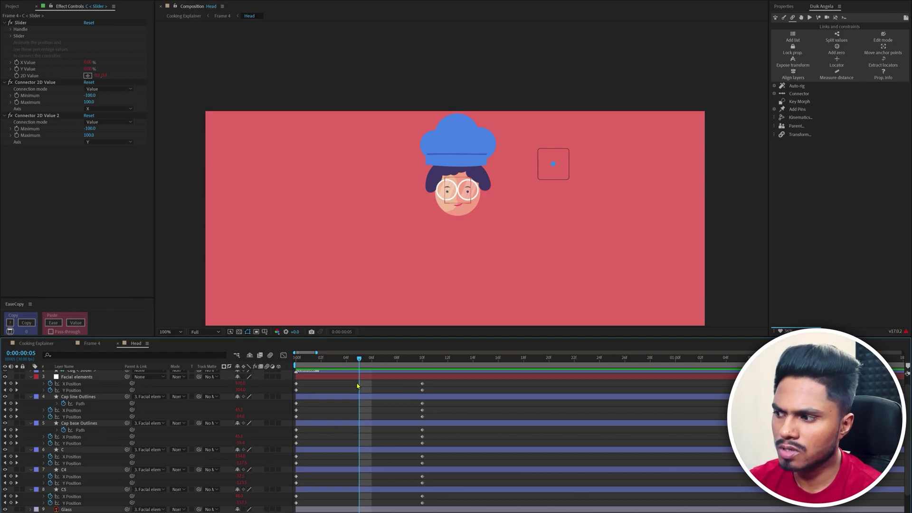
mouse_move(358, 359)
mouse_down()
mouse_move(320, 361)
mouse_move(359, 369)
mouse_up()
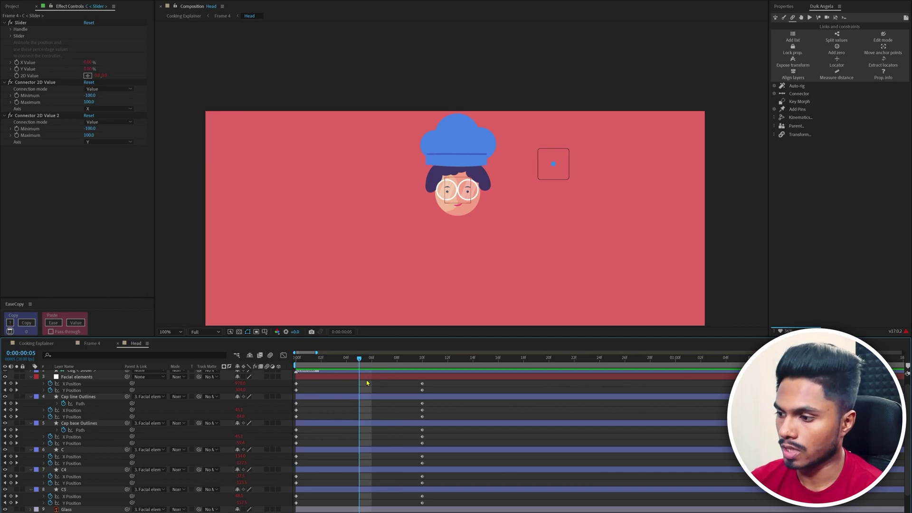
drag(349, 362, 365, 363)
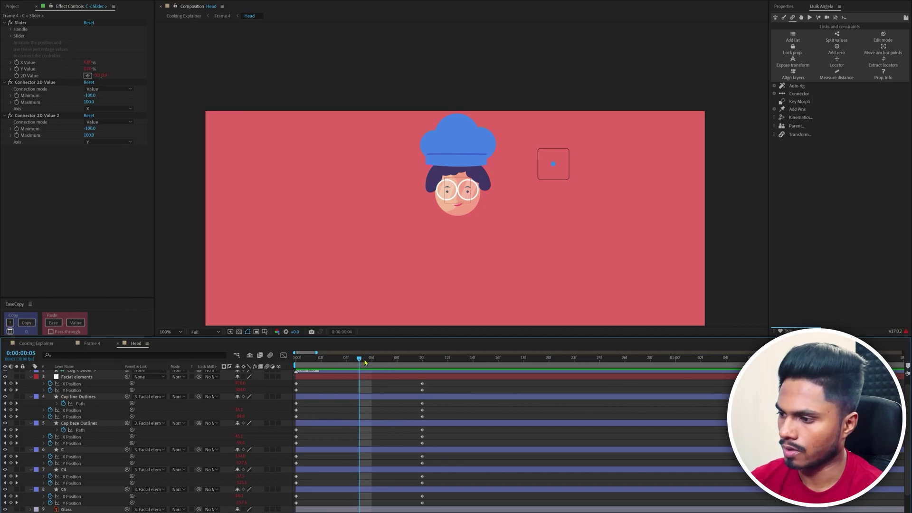
- Keyframe the Head layer's X and Y Position in Frame 4 at frames 0, 5 and 10, ending near 967, 547, and parent Back hair to Head
click(92, 343)
click(88, 387)
key(p)
drag(51, 393, 11, 399)
key(j)
key(k)
key(k)
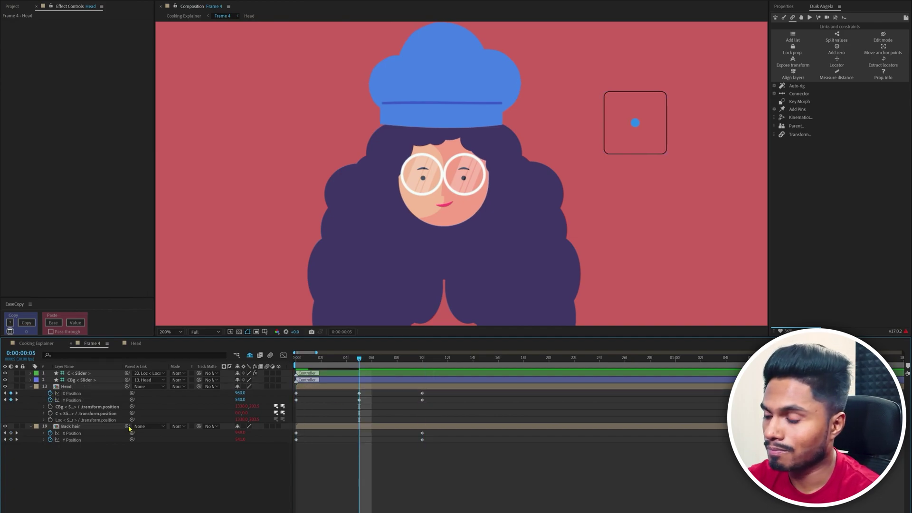
key(shift+Up)
click(420, 366)
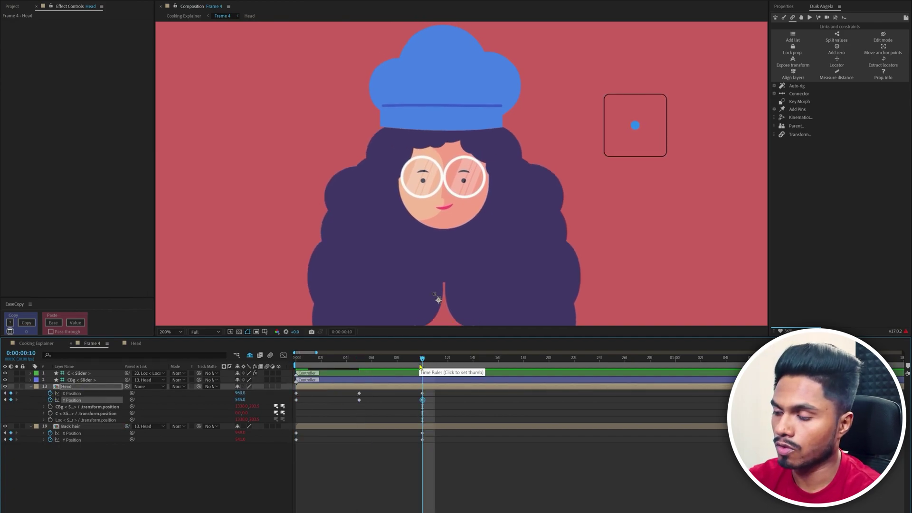
- Connect the Head layer's X Position to the slider's X axis and its Y Position to the Y axis, and test the slider at frame 5
click(798, 94)
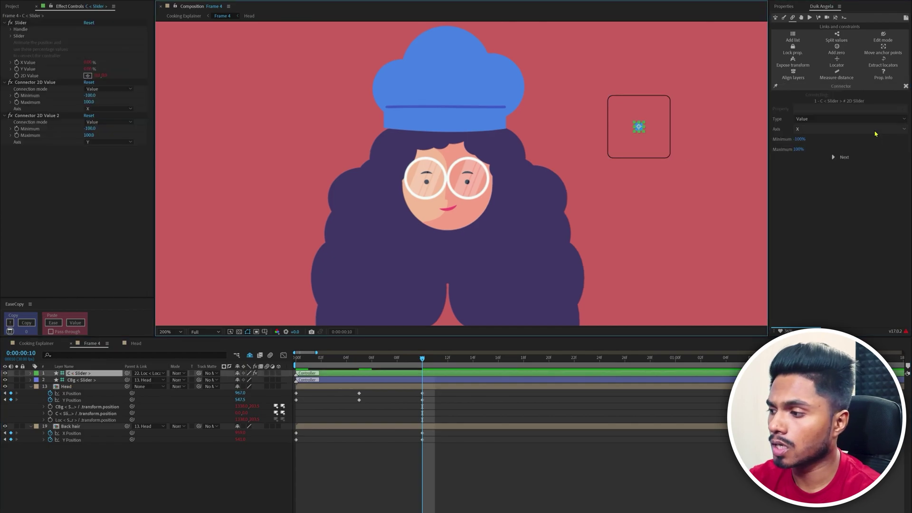
click(843, 116)
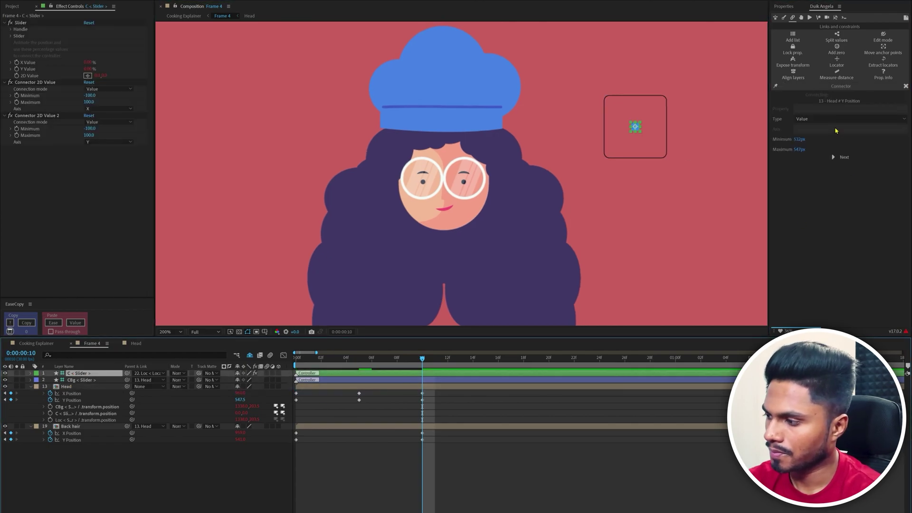
click(799, 94)
click(72, 400)
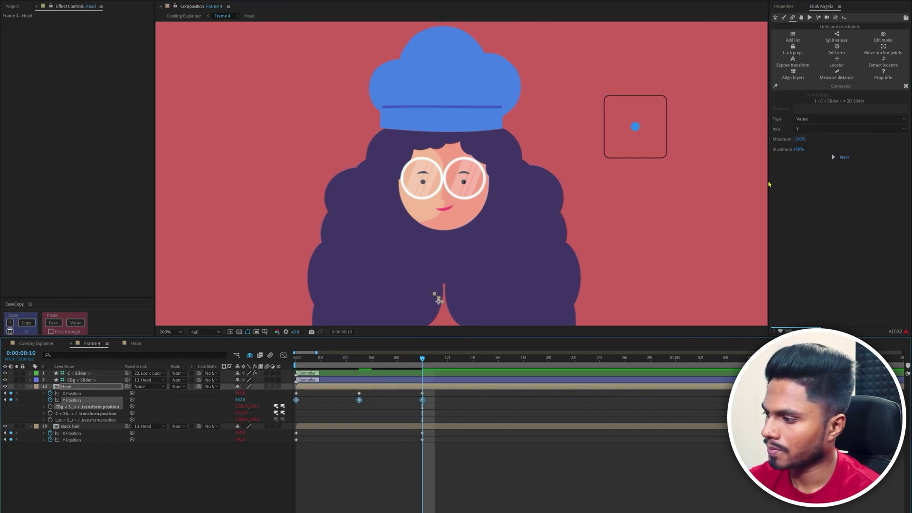
click(843, 117)
click(359, 358)
drag(636, 124, 627, 115)
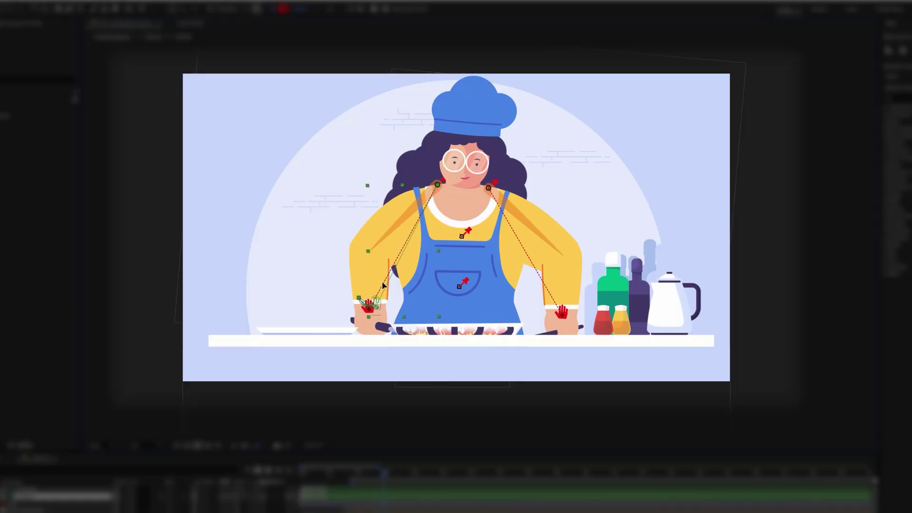
- Test the chef's arm rig by moving both hand controllers, and select the pin controller on the apron pocket
drag(382, 285, 364, 305)
drag(563, 314, 533, 289)
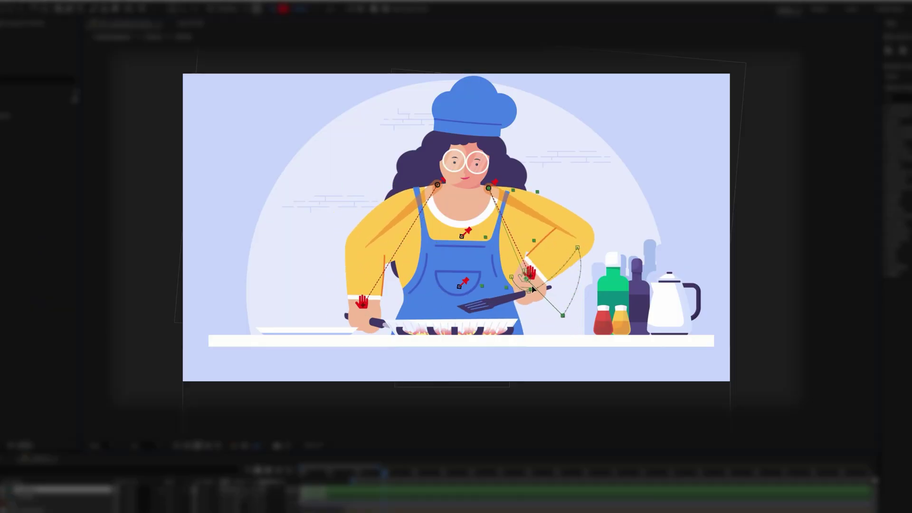
click(467, 281)
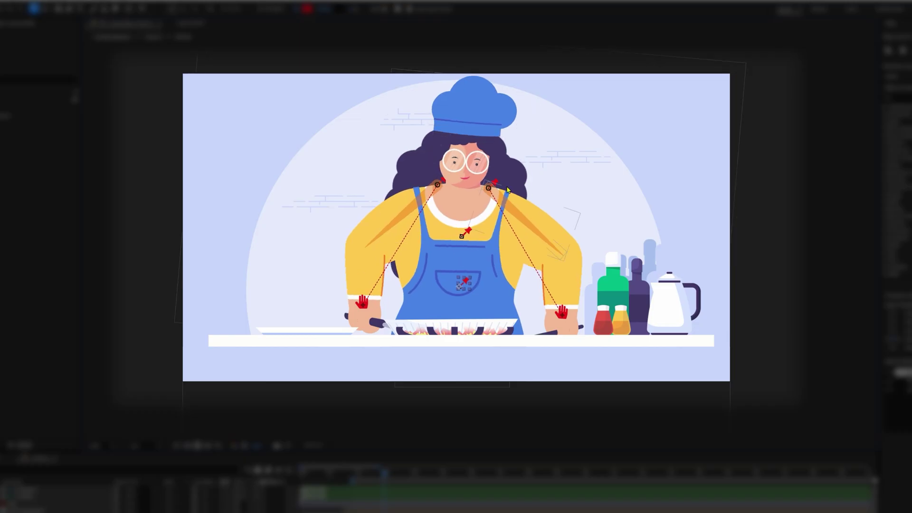